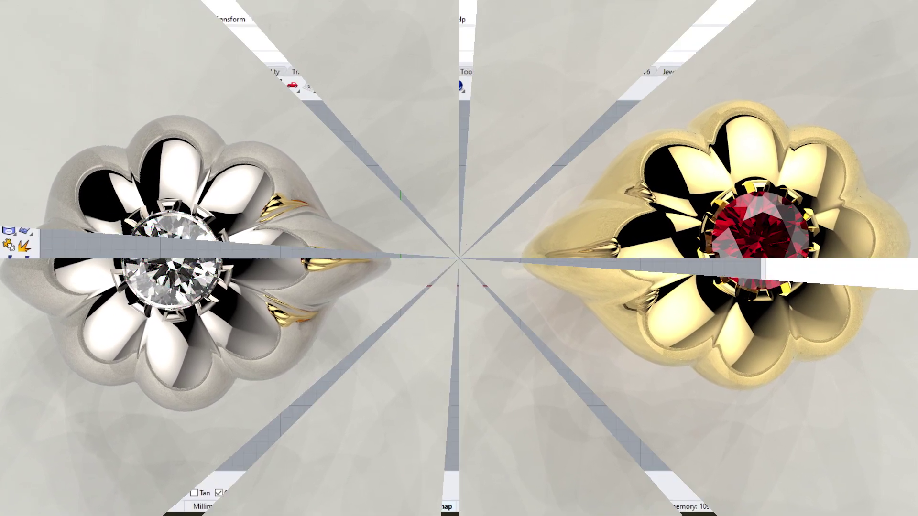
Draw 15 mm and 5 mm circles at the origin, moving the small one to the large circle's top.
type("0")
key("Return")
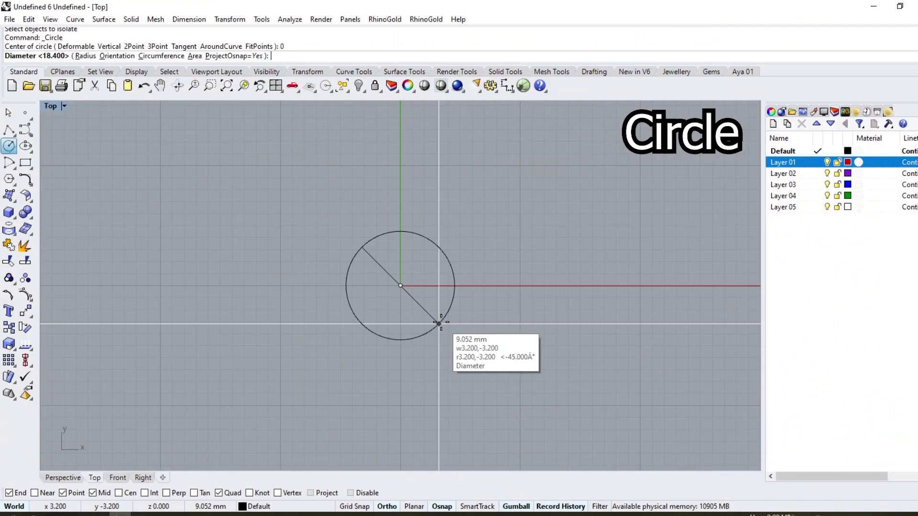
type("15")
key("Return")
key("Return")
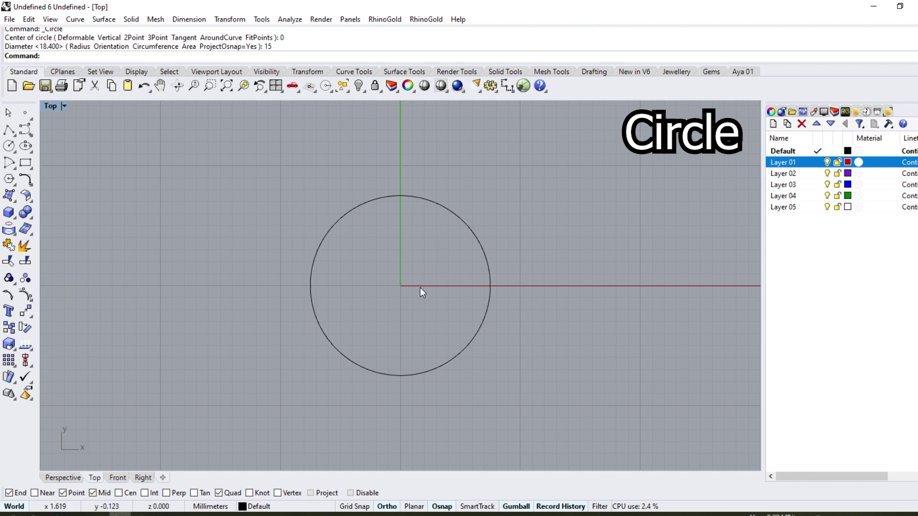
type("0")
key("Return")
type("5")
key("Return")
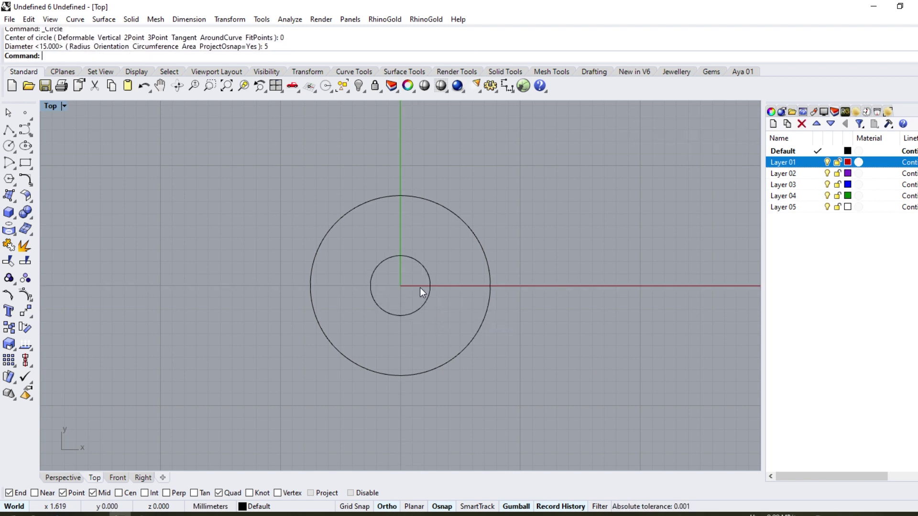
left_click(412, 260)
scroll(403, 246, "up", 3)
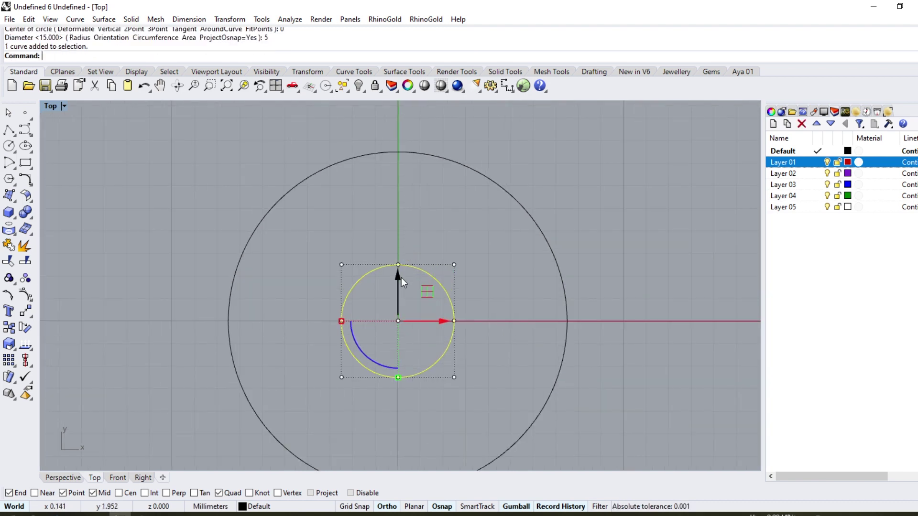
left_click_drag(400, 277, 403, 165)
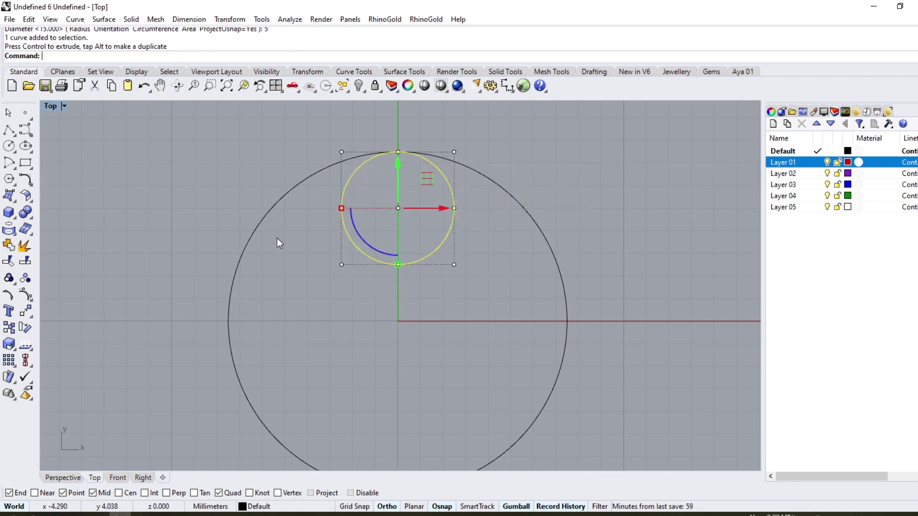
Polar-array the 5 mm circle 8 times about the origin and delete the 15 mm guide circle.
left_click(15, 368)
type("0")
key("Return")
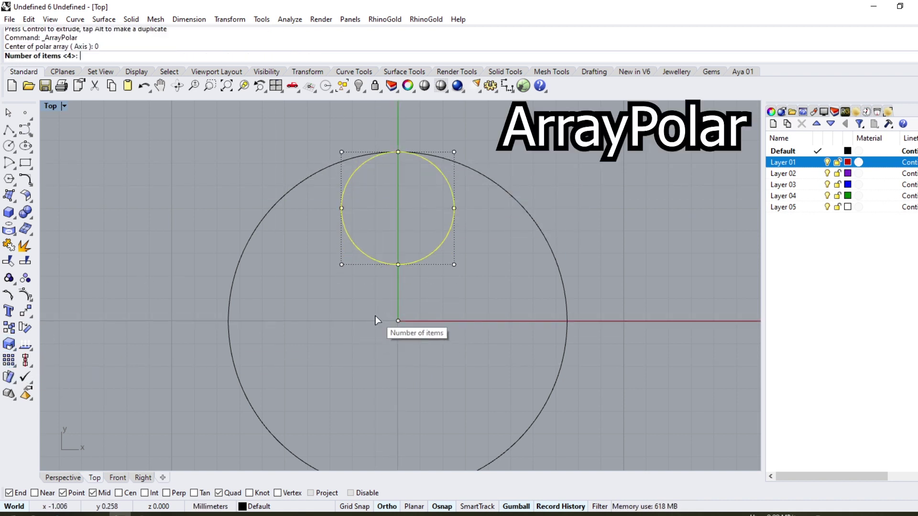
type("8")
key("Return")
key("Return")
key("Return")
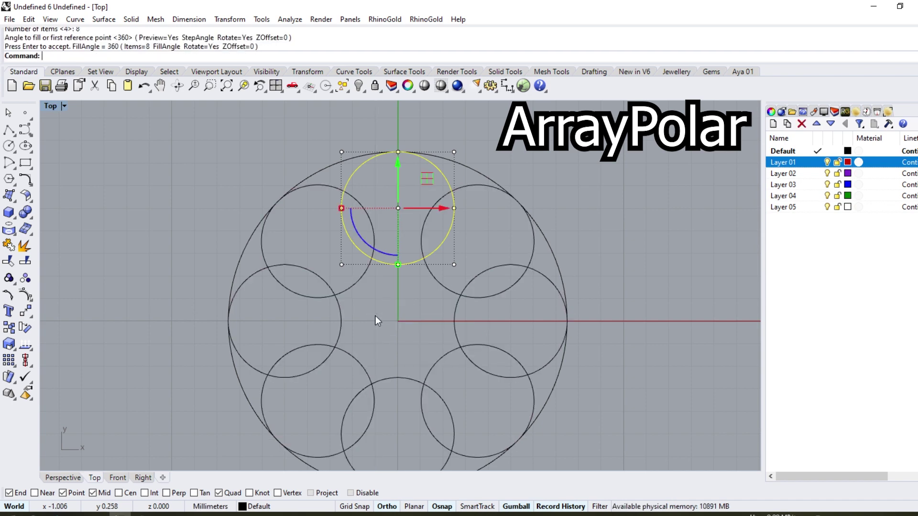
key("Escape")
left_click(462, 164)
key("Delete")
scroll(455, 165, "down", 3)
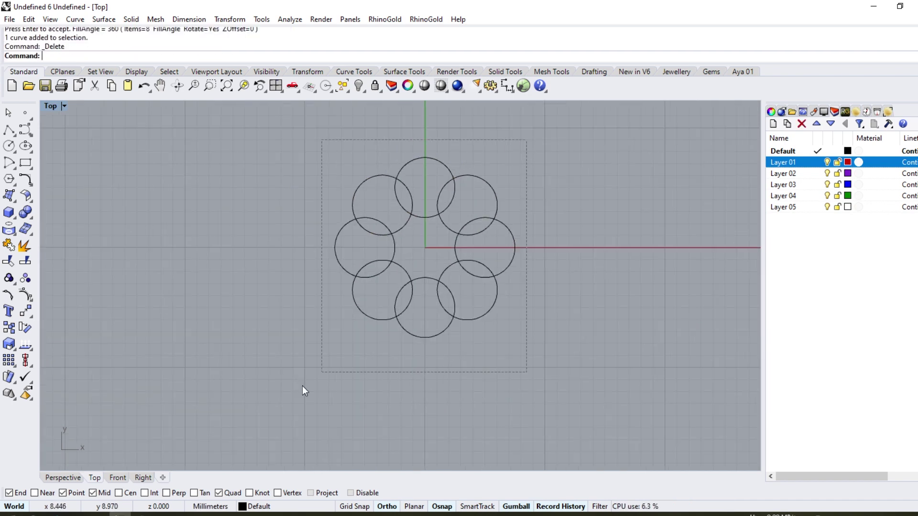
Curve-boolean the eight circles into one outer outline and delete the leftover inner curves.
left_click_drag(302, 387, 303, 385)
scroll(428, 212, "up", 1)
left_click(30, 185)
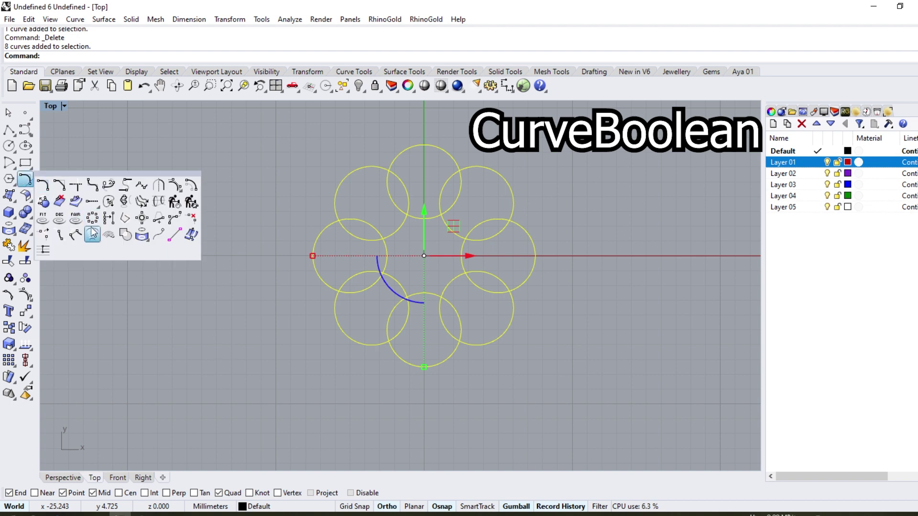
left_click(125, 235)
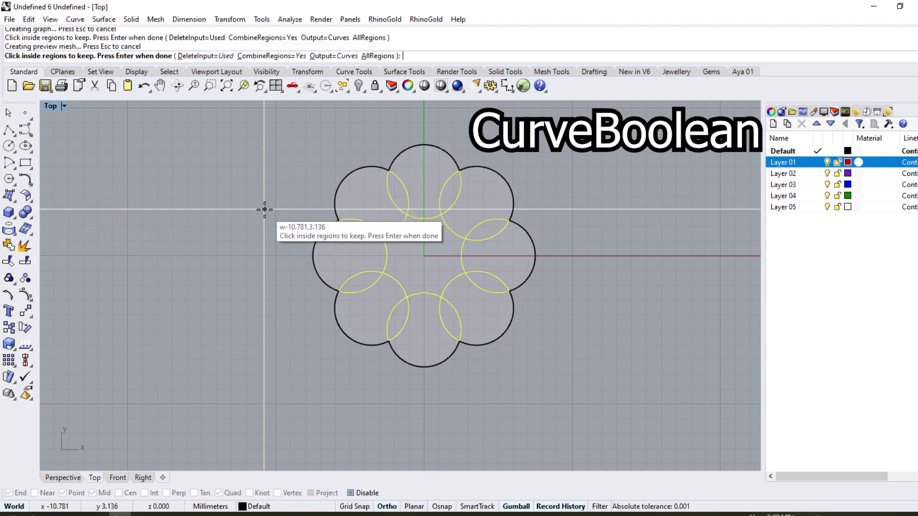
key("Return")
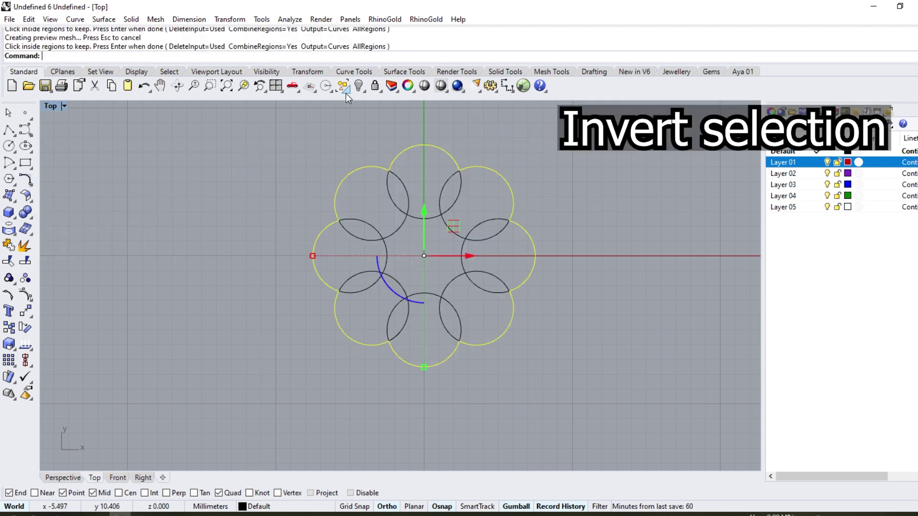
left_click(345, 91)
left_click(377, 112)
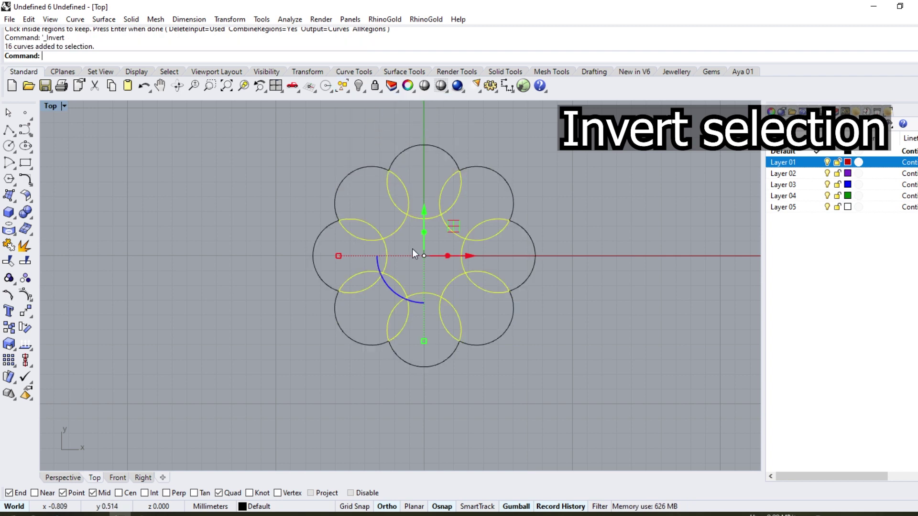
key("Delete")
Fillet the flower outline's inner corners with radius 5.
left_click(439, 195)
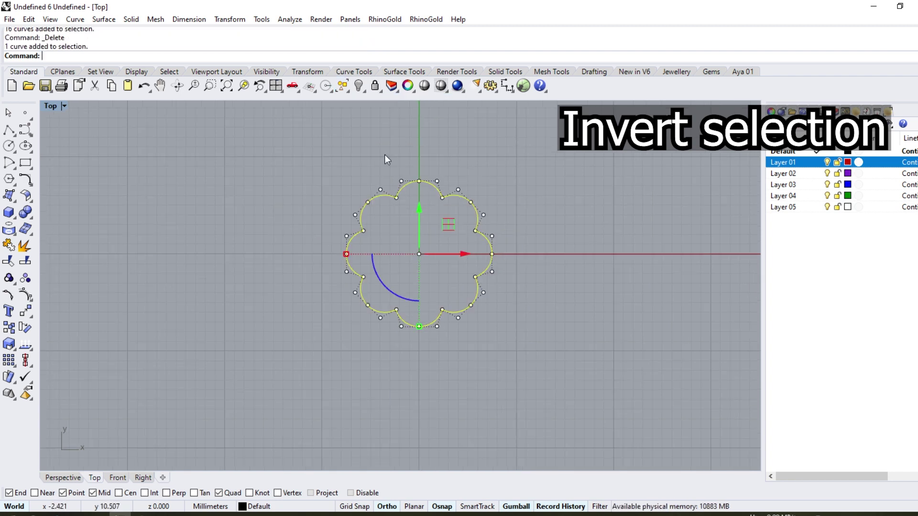
left_click(30, 187)
left_click(93, 184)
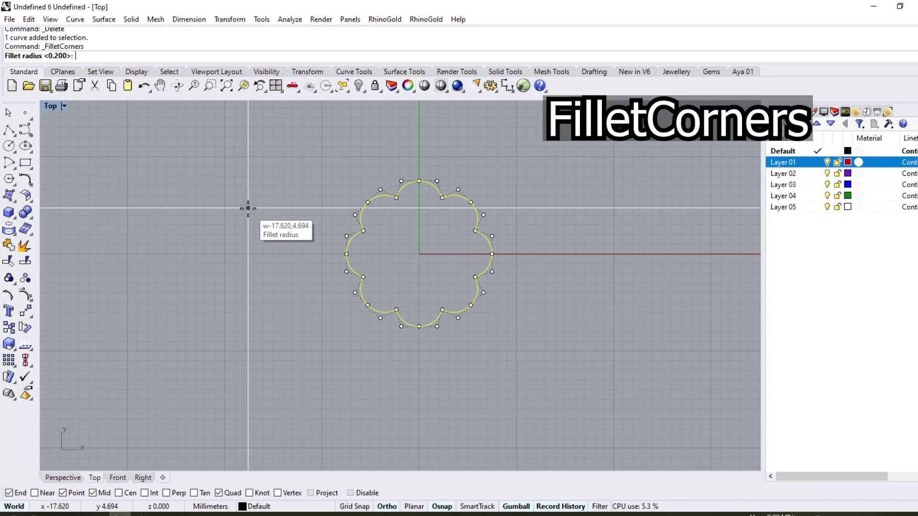
type("5")
key("Return")
left_click(25, 113)
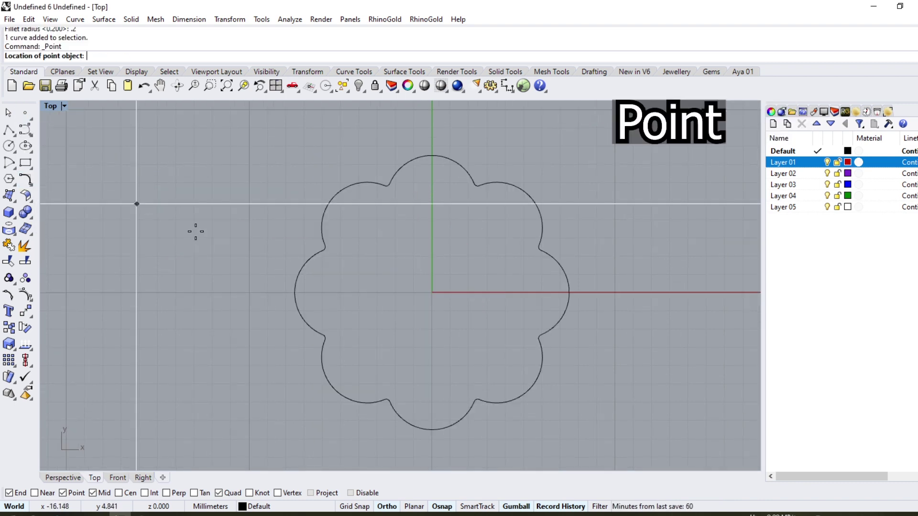
Place a point at the origin, switch to the Front view and make Layer 01 current.
type("0")
key("Return")
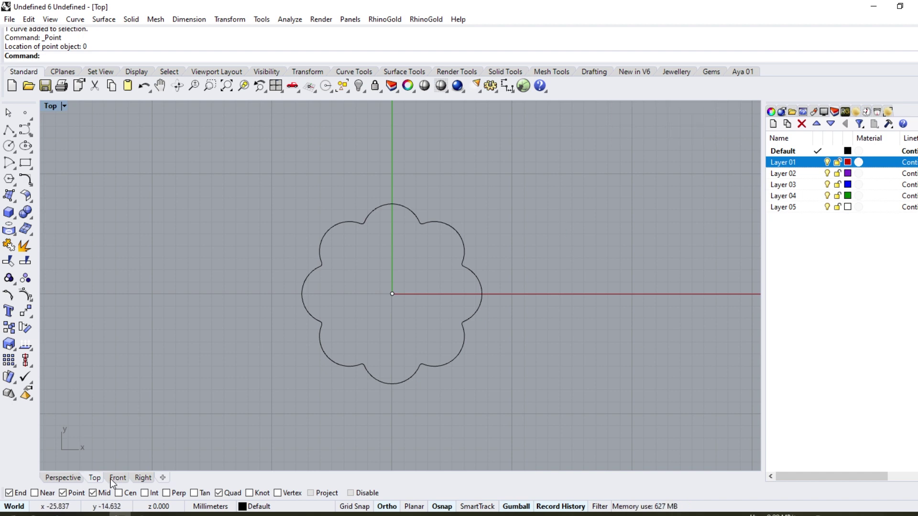
key("ctrl+F2")
scroll(371, 266, "down", 2)
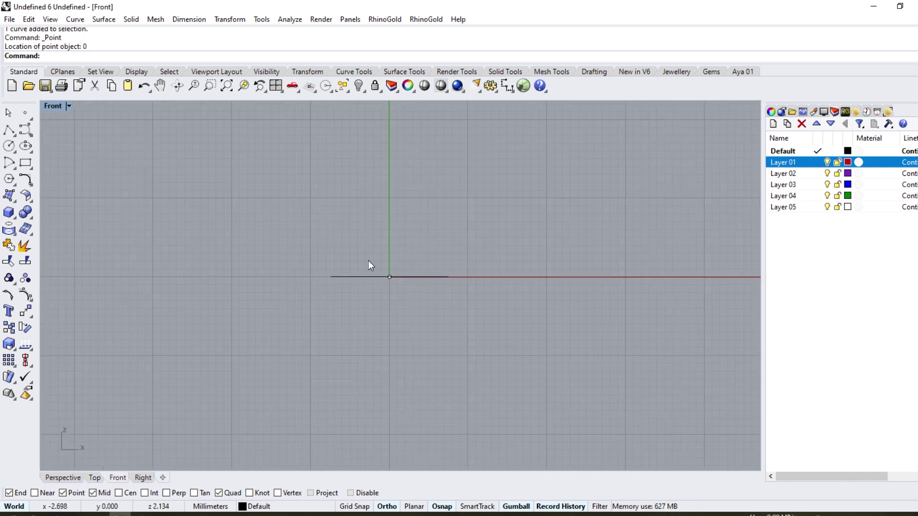
left_click(817, 162)
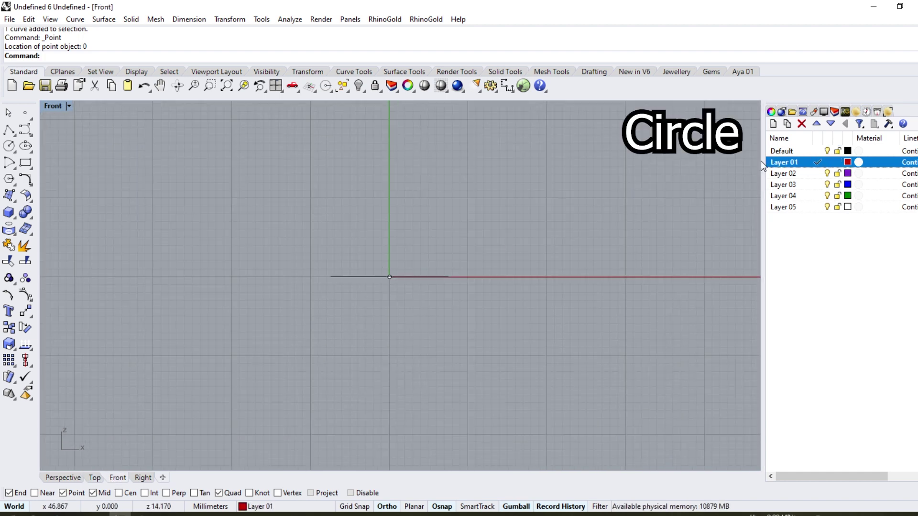
Draw an 18.4 mm circle centred at the origin.
left_click(5, 148)
type("0")
key("Return")
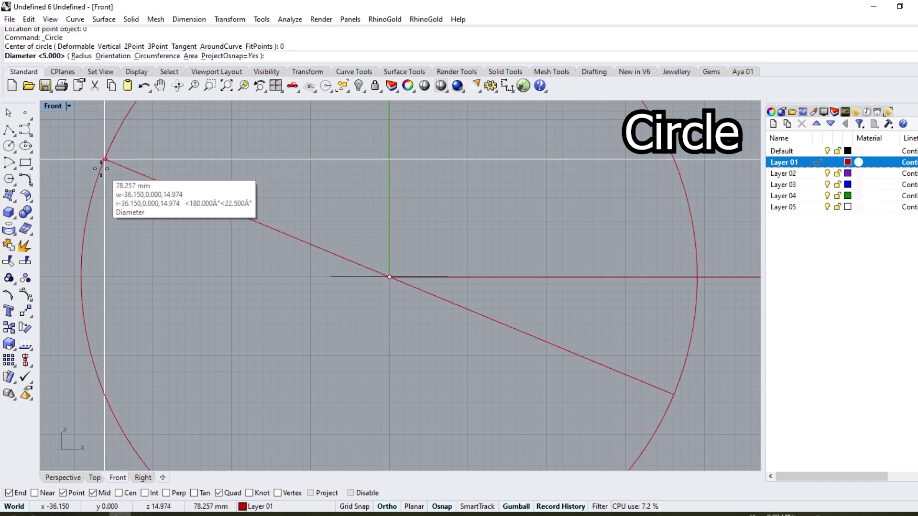
type("18.4")
key("Return")
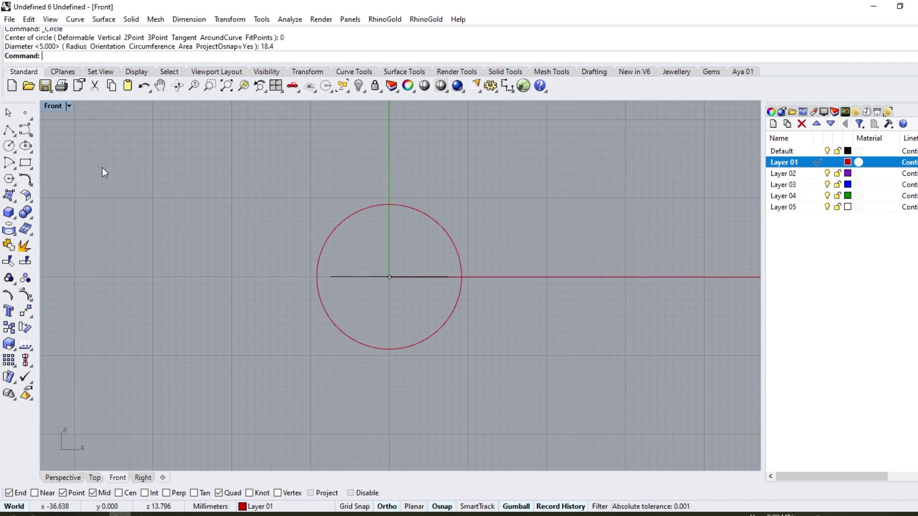
Add short marker lines at the circle's top, right (2 mm) and bottom (1.3 mm).
left_click(13, 139)
left_click(390, 204)
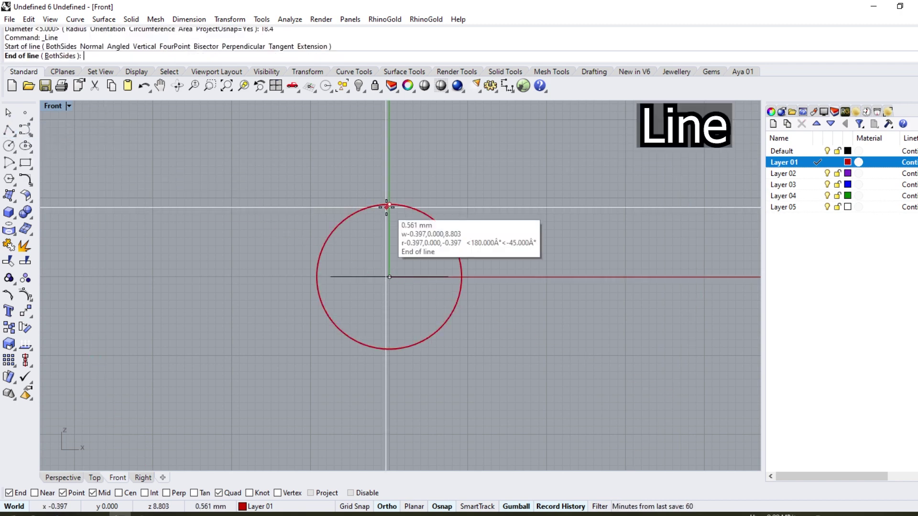
left_click(388, 180)
key("Return")
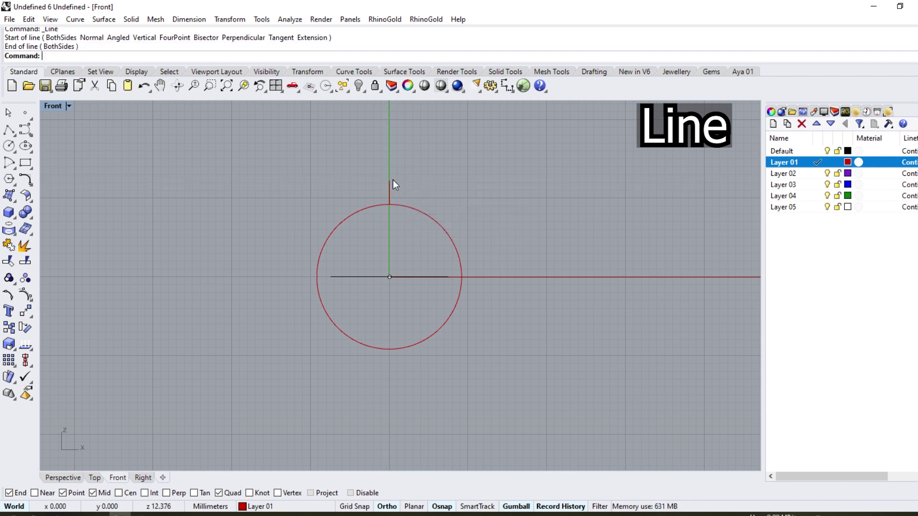
scroll(452, 290, "up", 1)
scroll(451, 290, "up", 3)
left_click(470, 266)
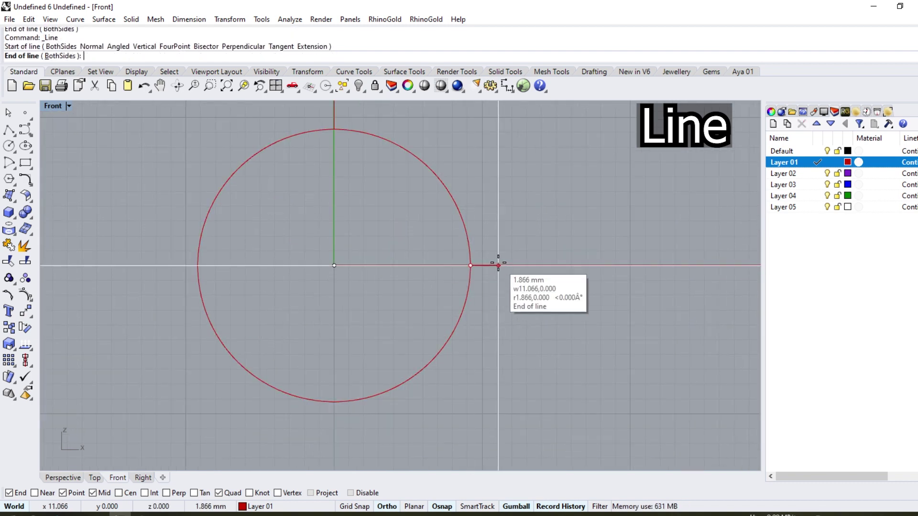
type("2")
key("Return")
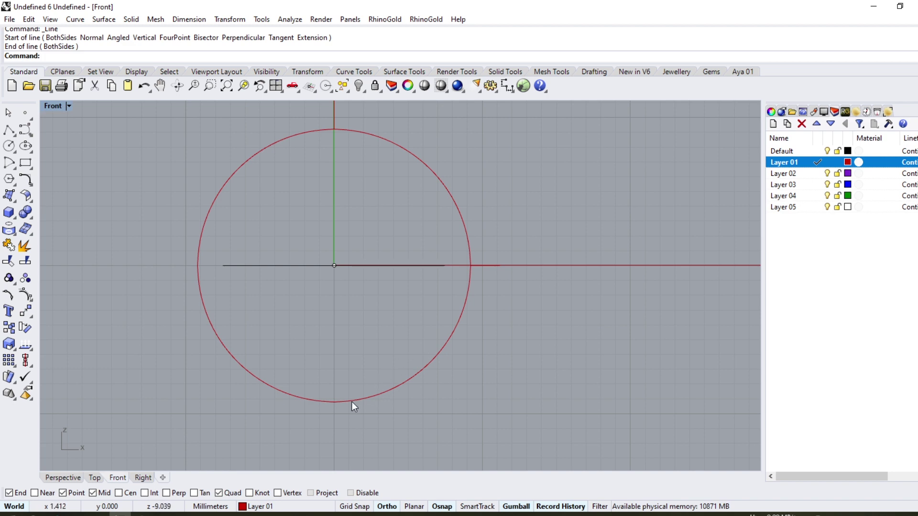
key("Return")
left_click(334, 403)
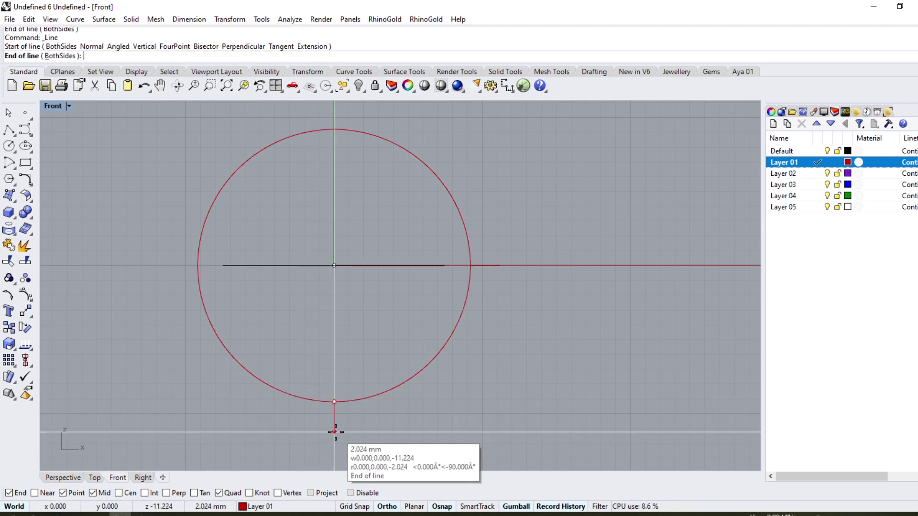
type("1.3")
key("Return")
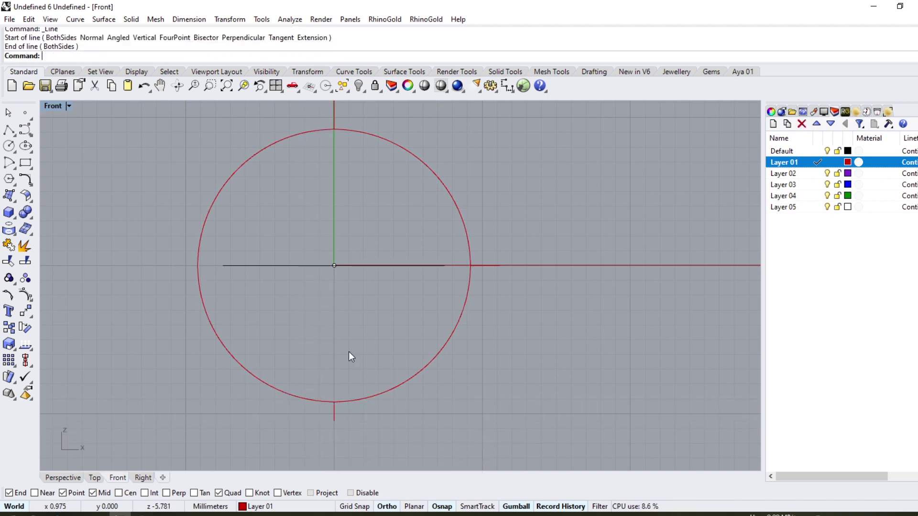
scroll(348, 351, "down", 2)
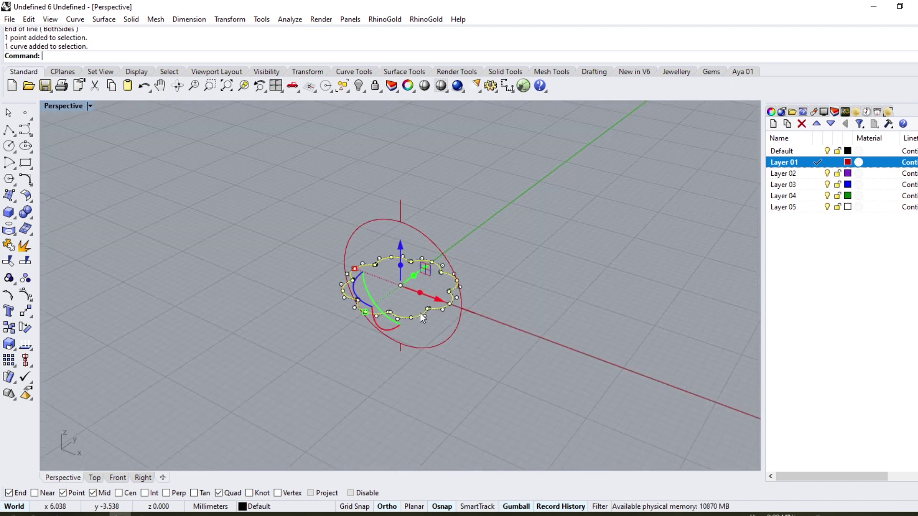
Move the flower outline from the origin up to sit above the ring circle.
left_click(27, 313)
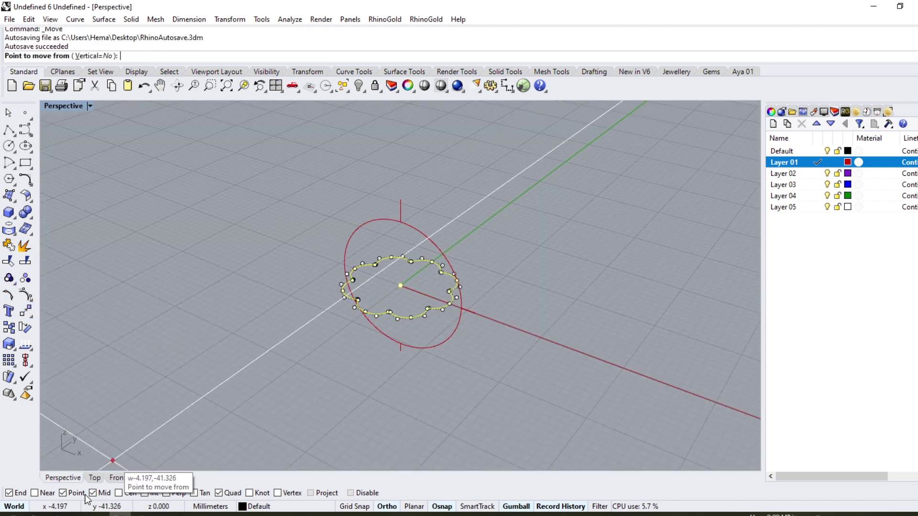
left_click(400, 285)
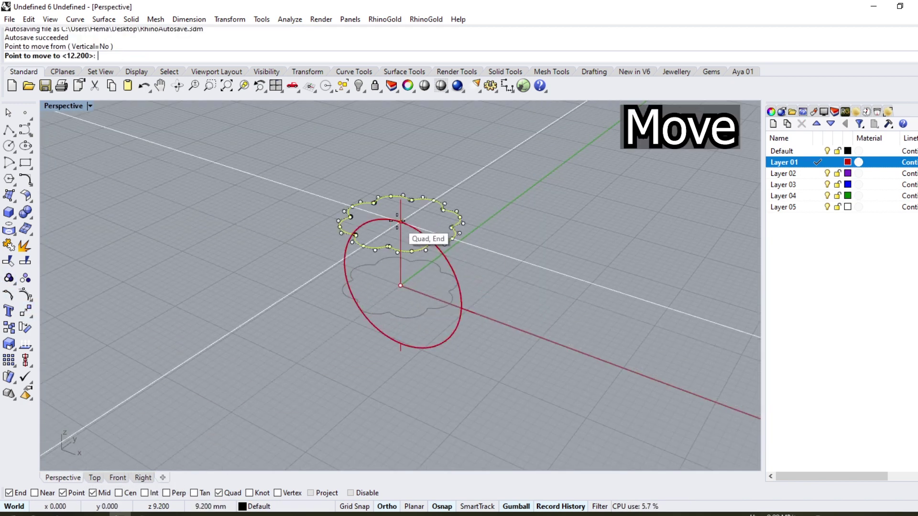
left_click(400, 200)
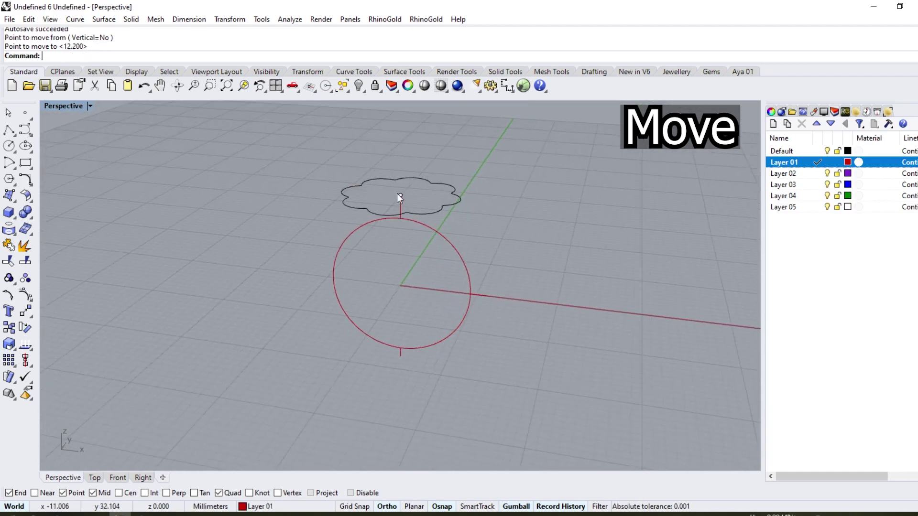
Draw an arc from the top line's end to the circle's bottom and adjust its lower control points.
left_click(43, 169)
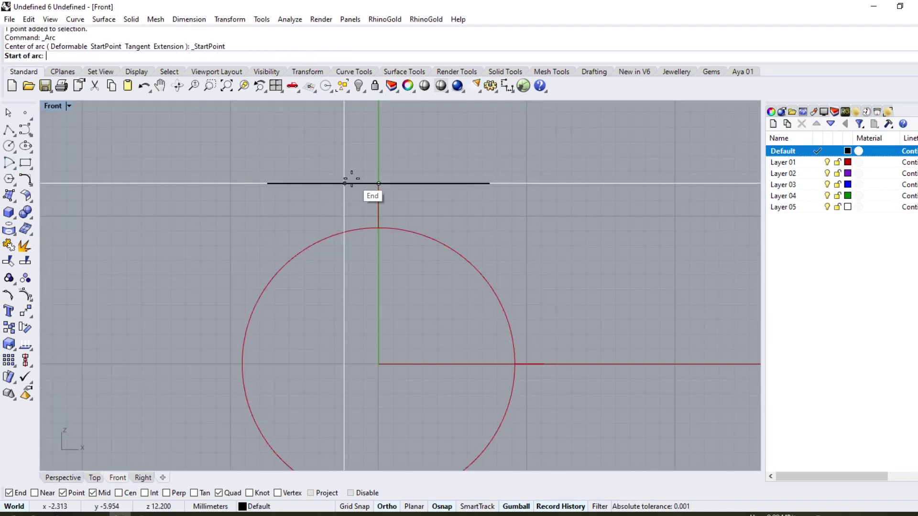
scroll(352, 177, "down", 5)
left_click(425, 180)
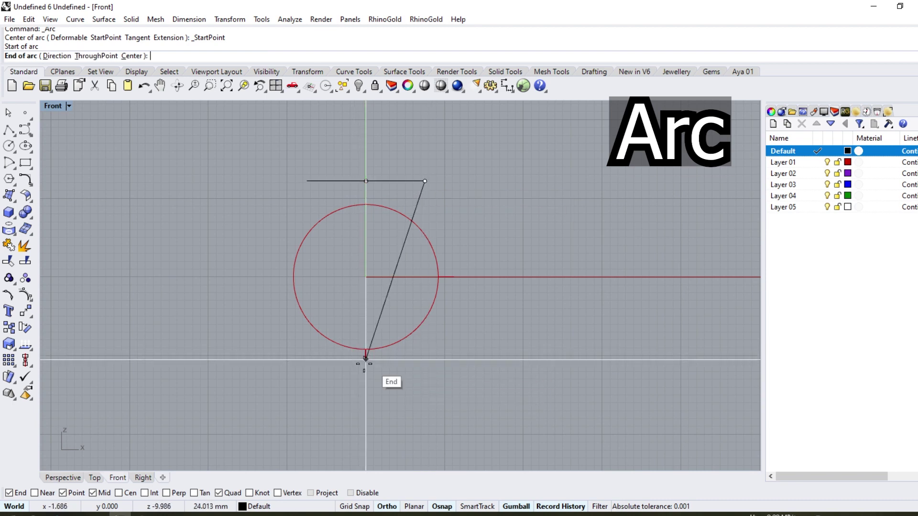
left_click(366, 360)
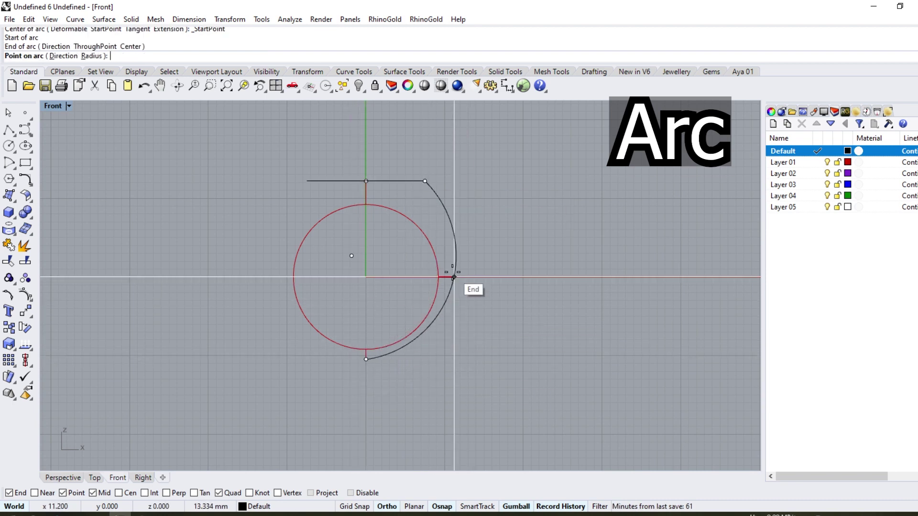
left_click(26, 327)
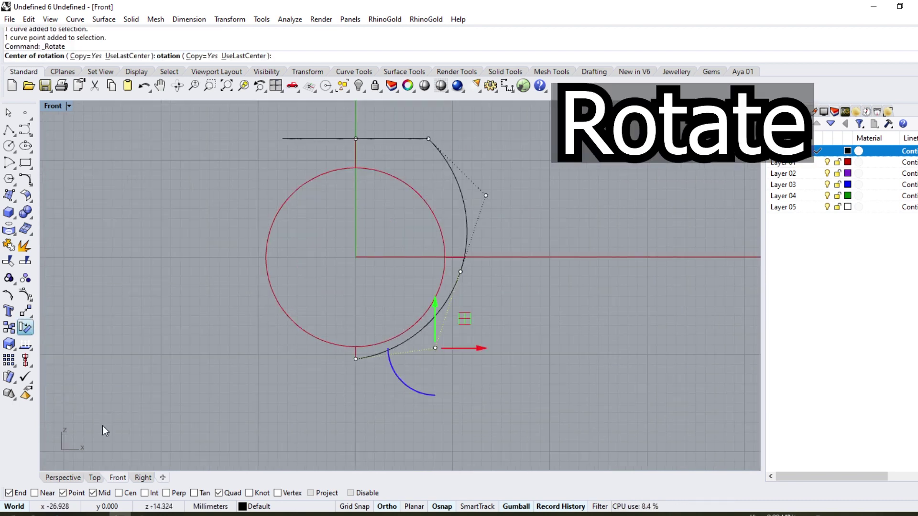
left_click(460, 271)
key("F8")
left_click(412, 410)
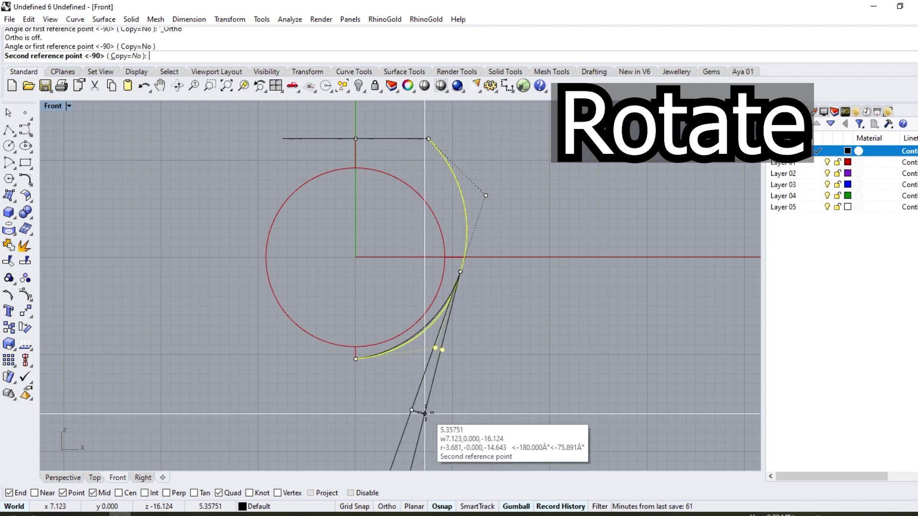
left_click(436, 416)
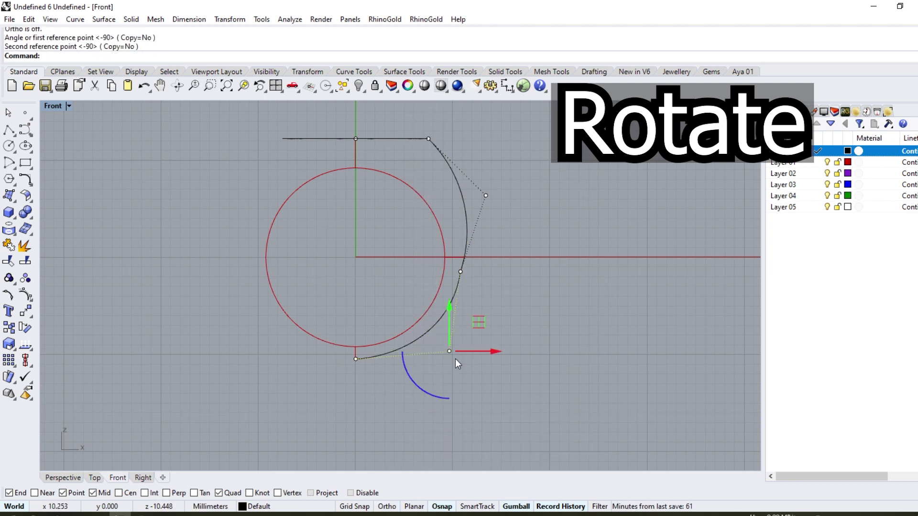
left_click_drag(455, 359, 449, 320)
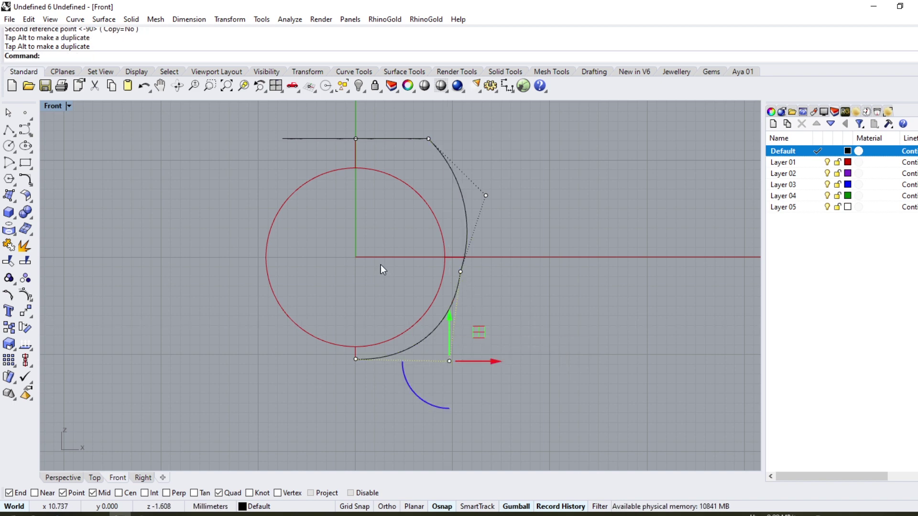
Rebuild the side curve and rotate its control points to smooth the bulge.
left_click(33, 185)
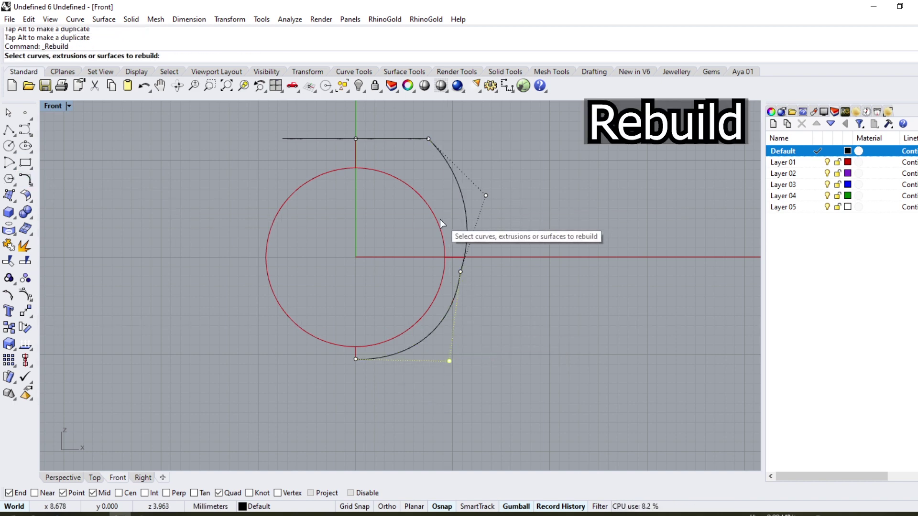
left_click(454, 294)
key("Return")
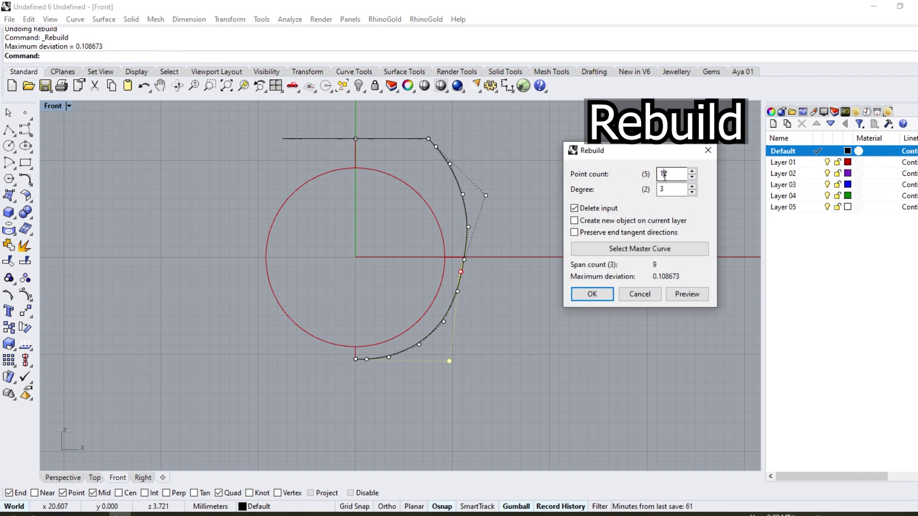
key("Return")
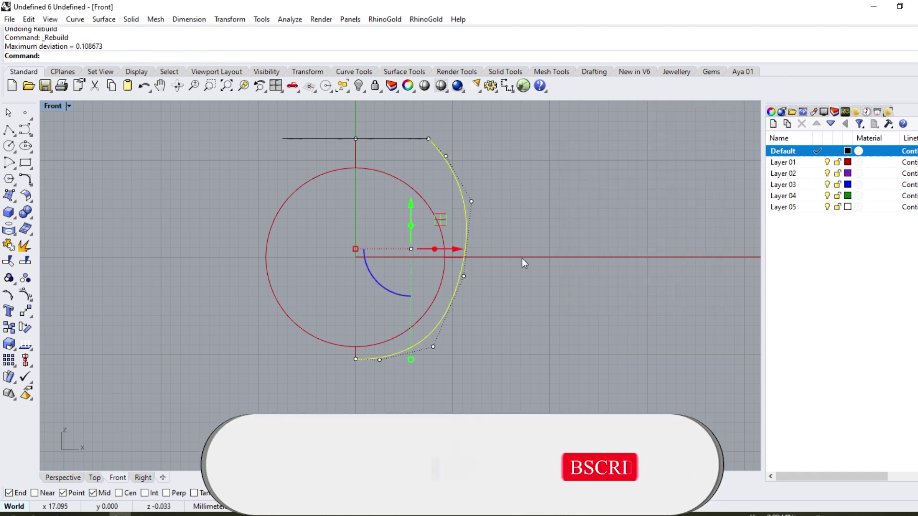
left_click(463, 278)
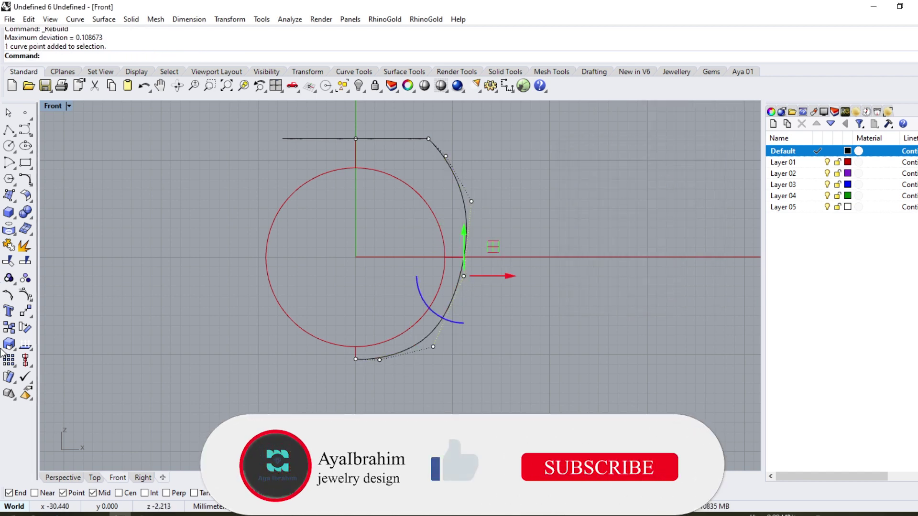
left_click(25, 328)
left_click(432, 347)
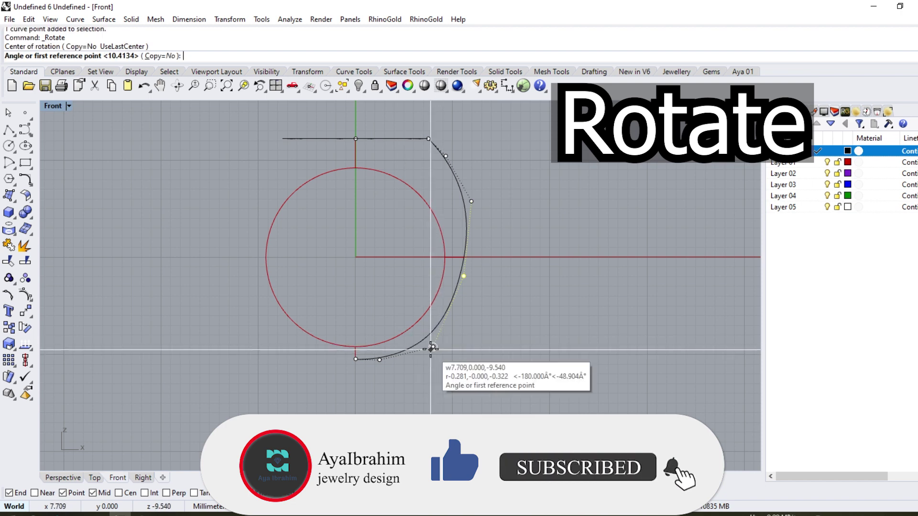
left_click(551, 244)
left_click(557, 246)
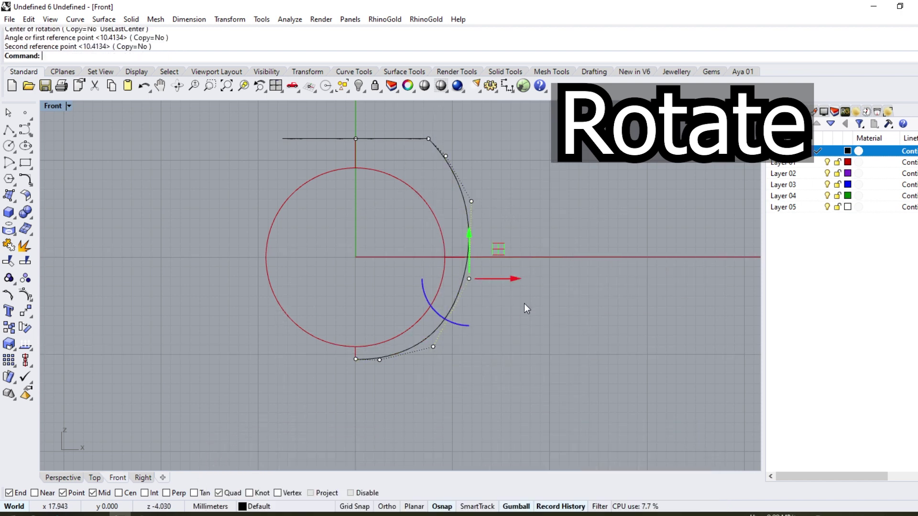
left_click(471, 201)
key("Return")
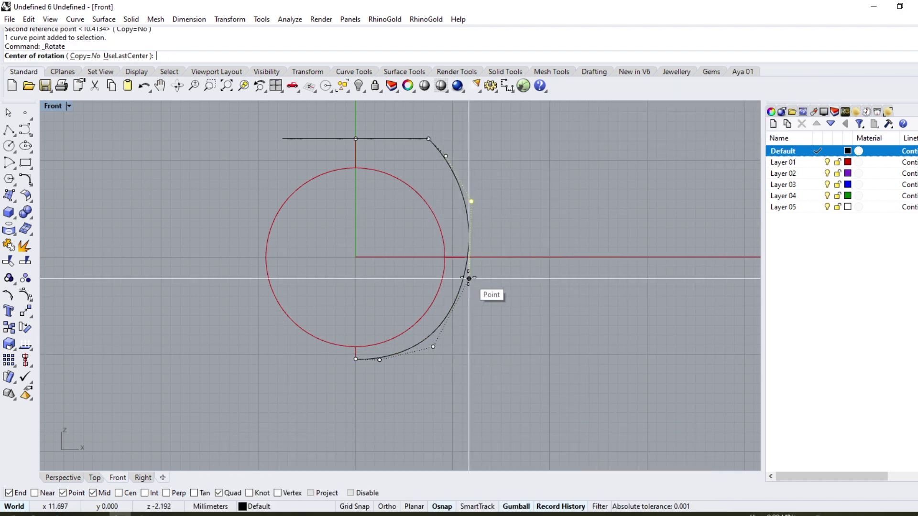
left_click(469, 278)
left_click(538, 164)
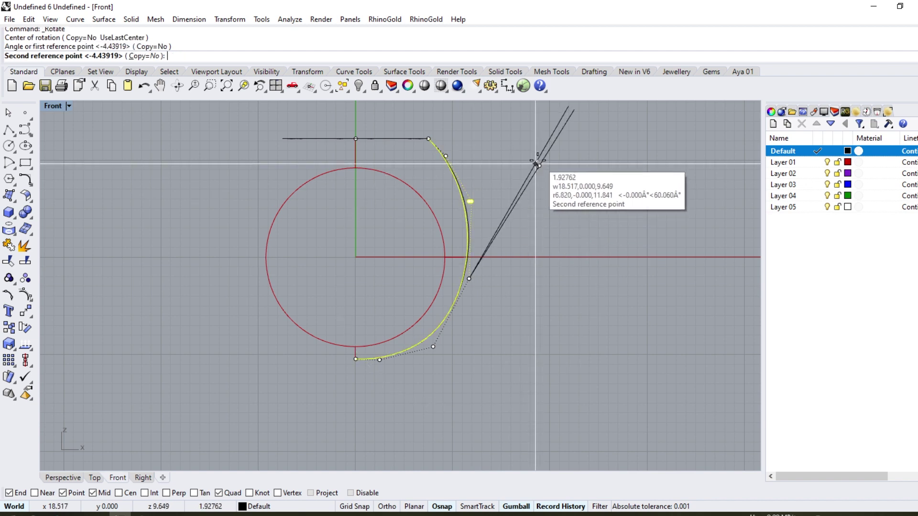
Lift the centre point above the circle about 2.36 mm.
scroll(360, 222, "up", 3)
left_click(379, 235)
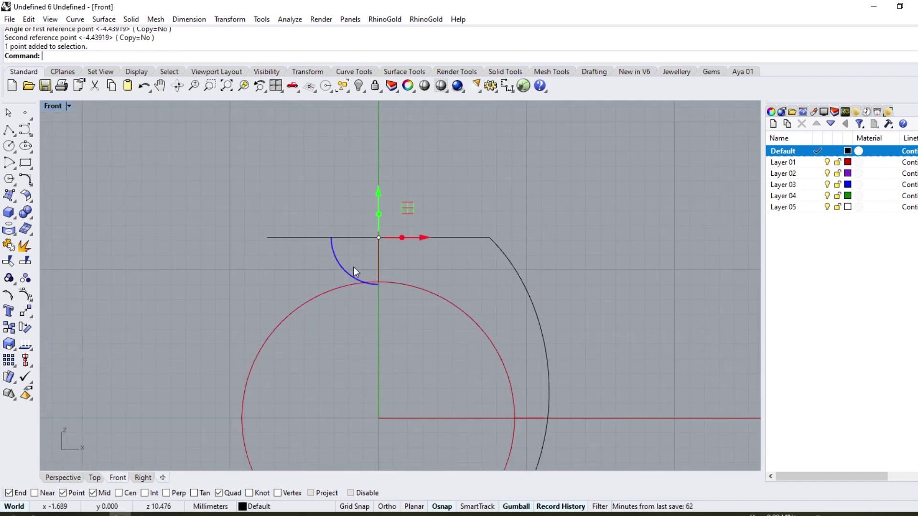
scroll(353, 267, "down", 2)
left_click_drag(371, 205, 373, 179)
Draw a domed start-end arc from the raised centre point to the top line's outer end.
left_click(18, 169)
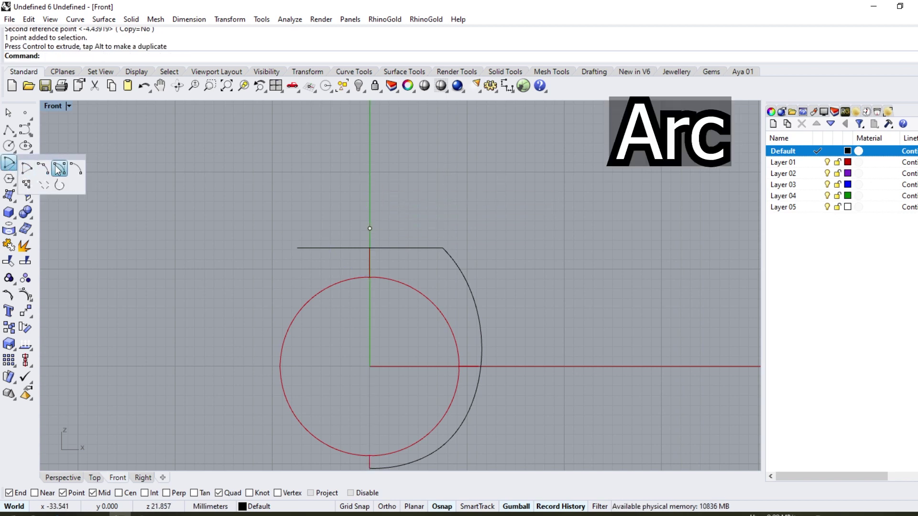
left_click(58, 168)
left_click(370, 228)
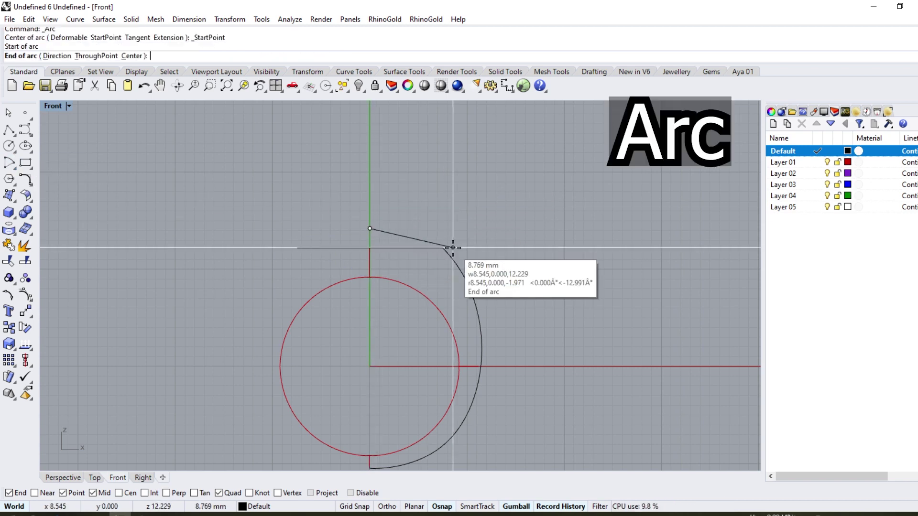
left_click(445, 250)
scroll(410, 227, "up", 4)
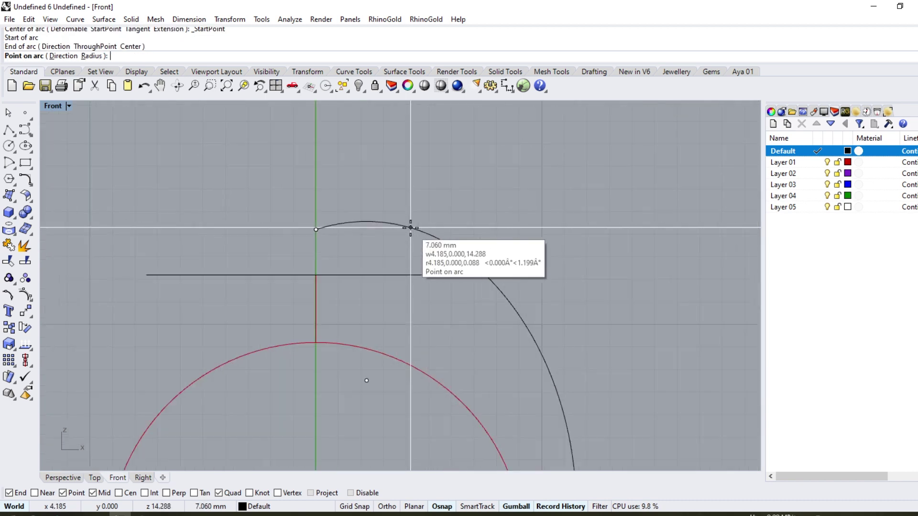
scroll(410, 228, "up", 2)
left_click(407, 238)
Join the top arc and side curve into one profile curve.
scroll(440, 231, "down", 2)
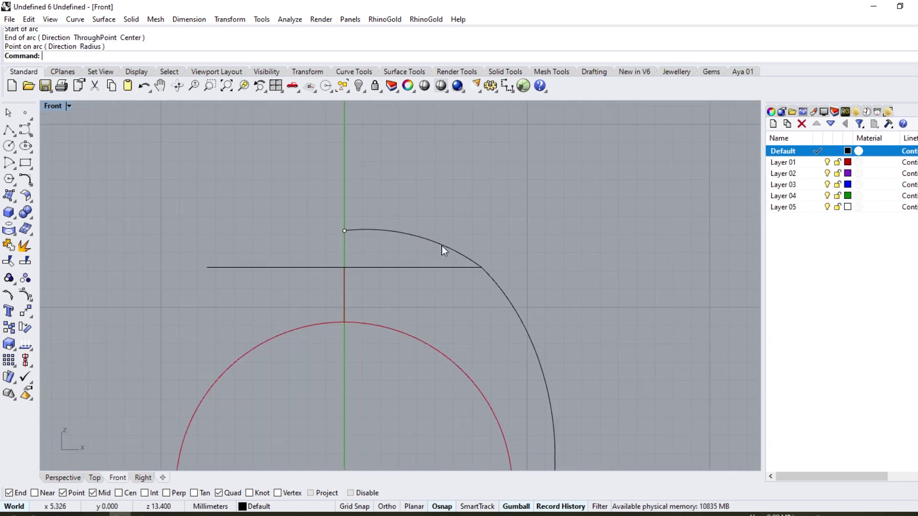
left_click(442, 246)
scroll(474, 260, "down", 3)
left_click(477, 259)
scroll(431, 248, "down", 1)
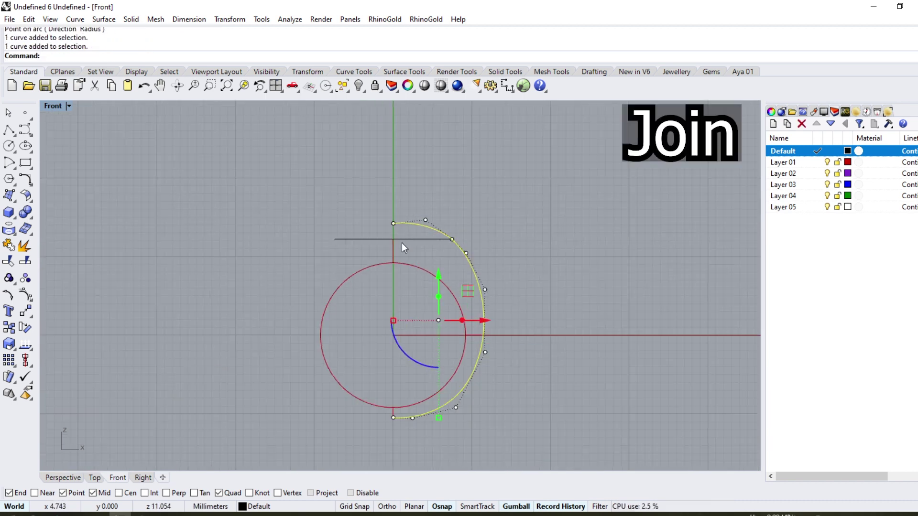
left_click(12, 250)
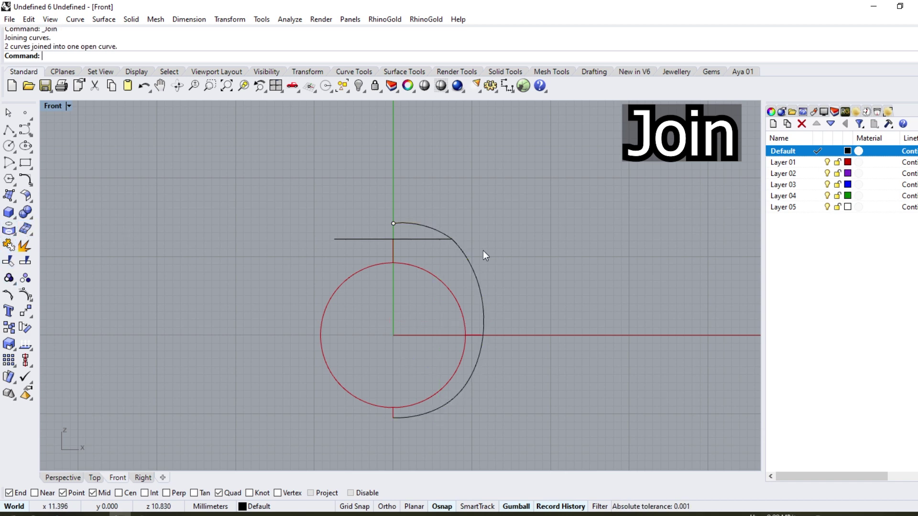
left_click(458, 249)
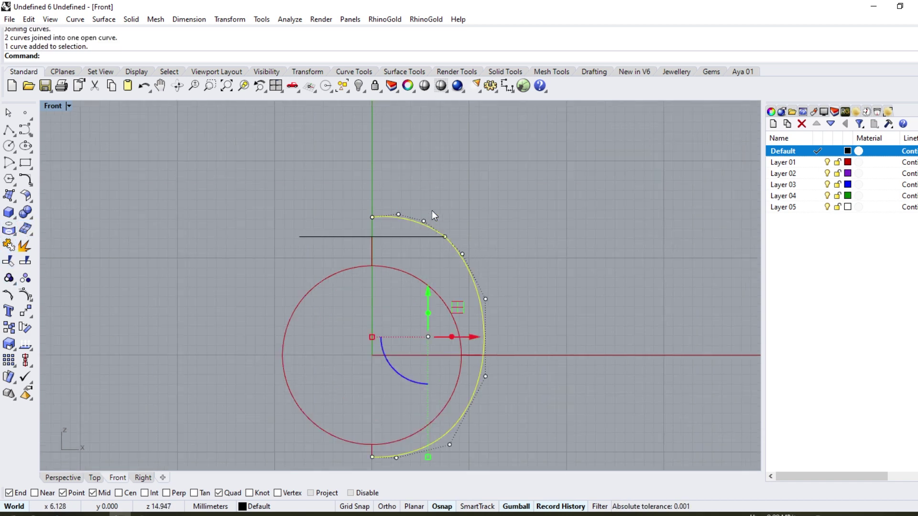
left_click(30, 184)
Rebuild the joined profile curve and raise its top control point.
left_click(175, 202)
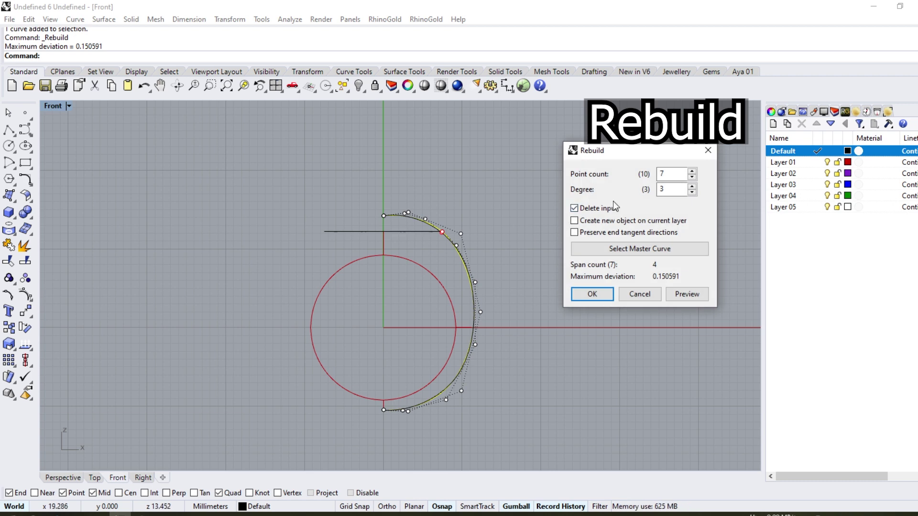
key("Return")
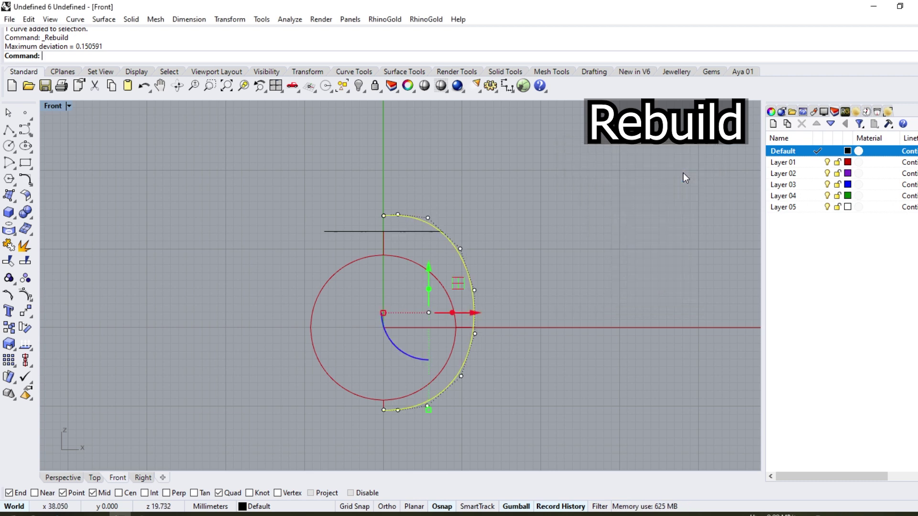
scroll(455, 233, "up", 3)
key("ctrl+z")
left_click(374, 207)
left_click_drag(375, 177, 377, 153)
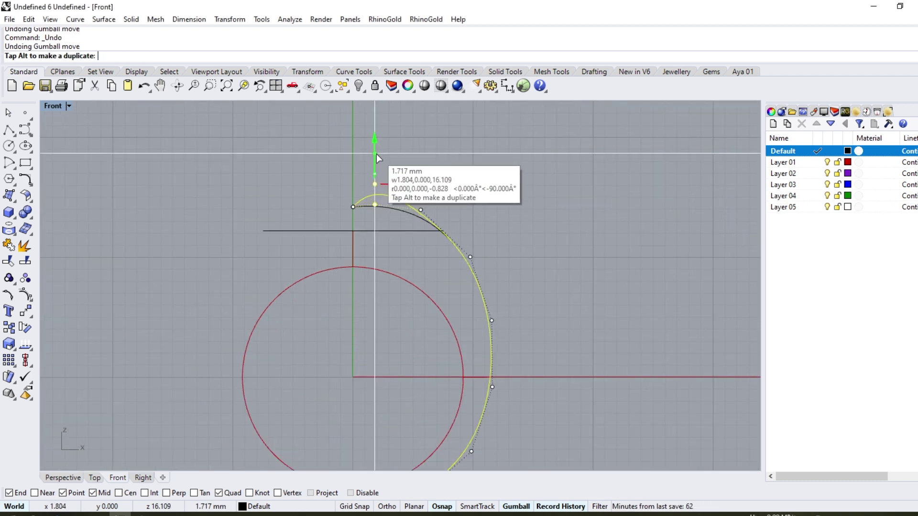
Rotate control points on the top arc and side to swing the profile upward.
left_click(420, 210)
left_click(25, 327)
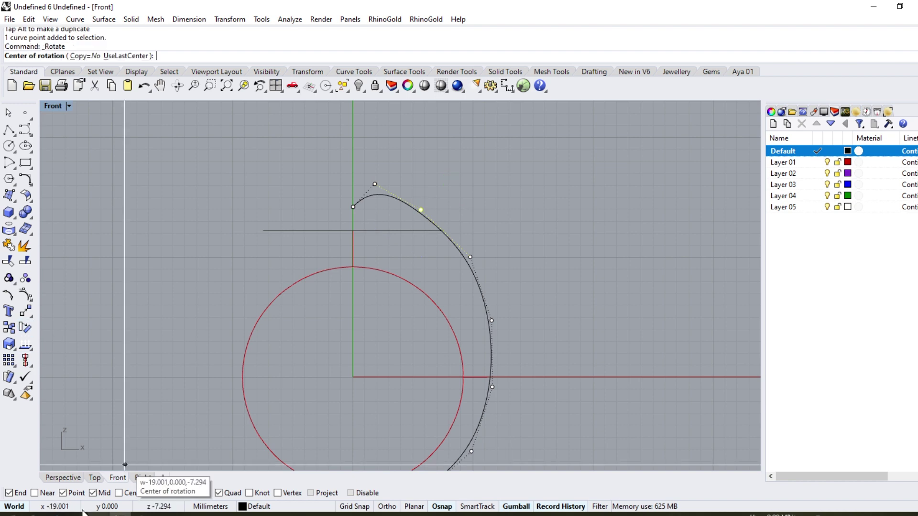
left_click(375, 185)
left_click(473, 168)
left_click(459, 194)
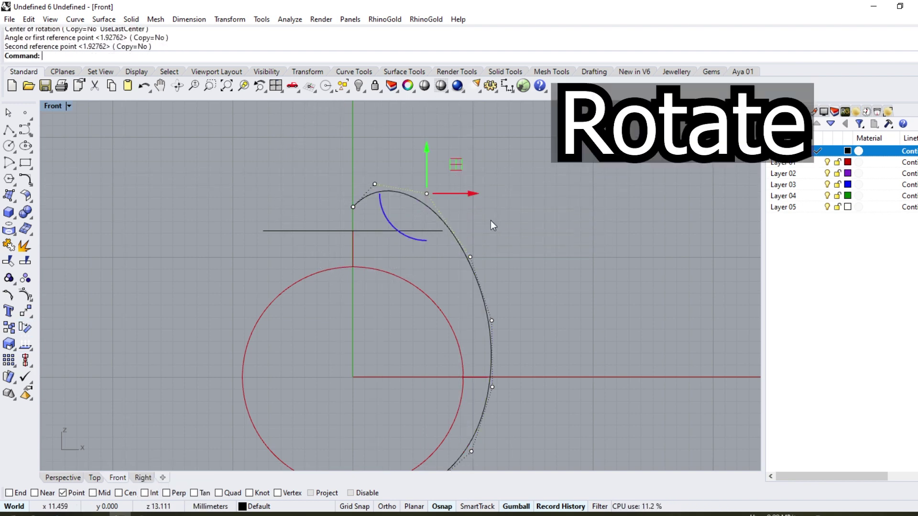
scroll(492, 224, "down", 1)
key("Return")
left_click(423, 321)
left_click(481, 277)
left_click(484, 262)
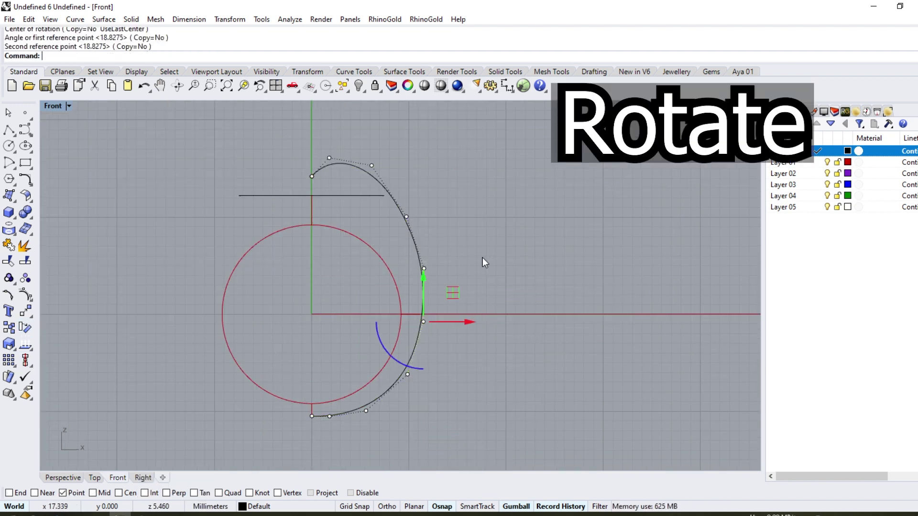
Rotate the remaining control points near the top to round the curve over the circle.
key("Return")
left_click(423, 321)
left_click(483, 217)
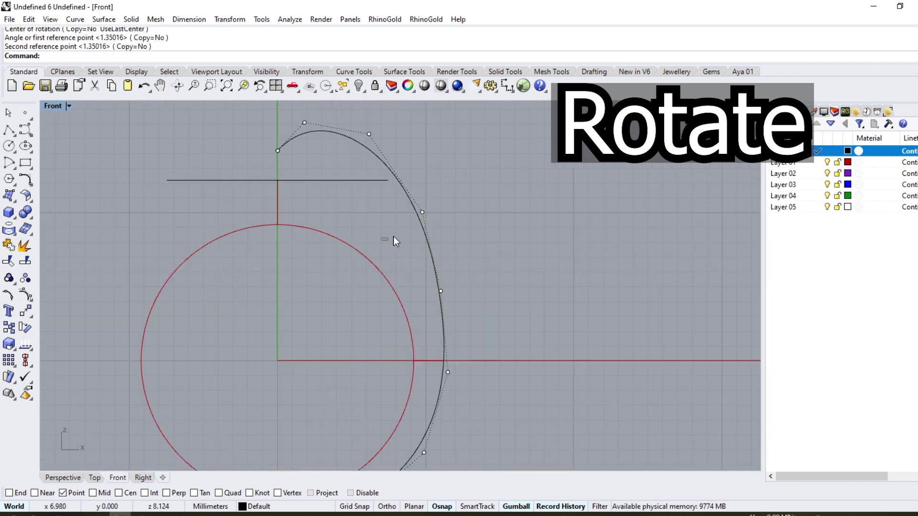
scroll(445, 287, "up", 1)
left_click(440, 290)
left_click(449, 201)
left_click(456, 165)
left_click(430, 256)
key("Return")
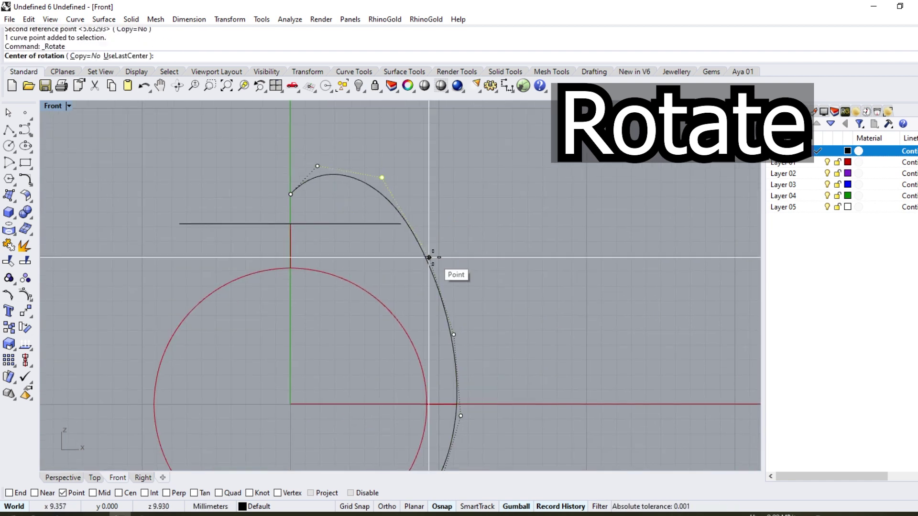
left_click(416, 128)
left_click_drag(281, 143, 299, 187)
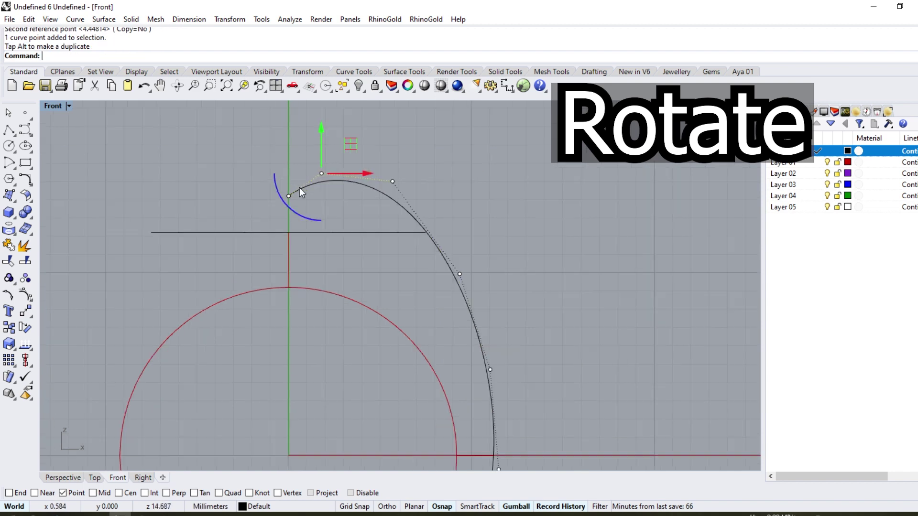
scroll(381, 156, "down", 5)
left_click(418, 205)
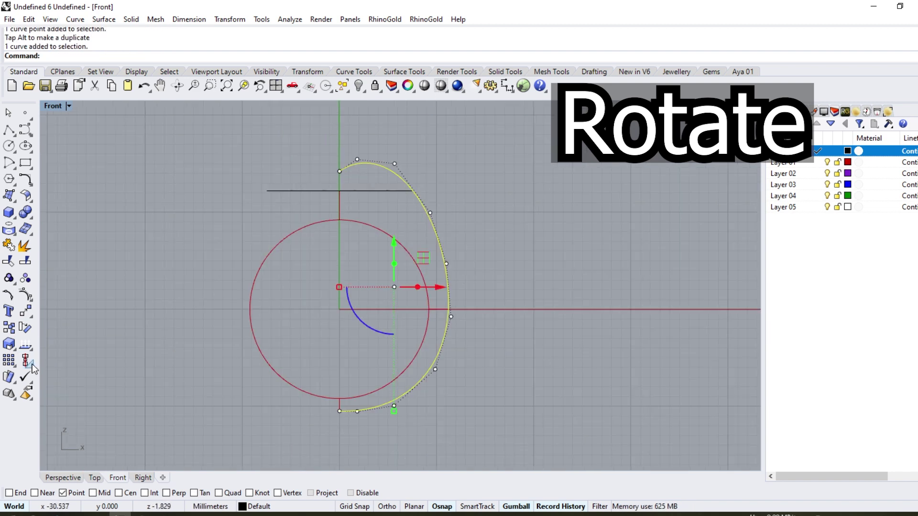
Mirror the half profile across the Y axis into a full ring outline.
left_click(30, 319)
left_click(126, 316)
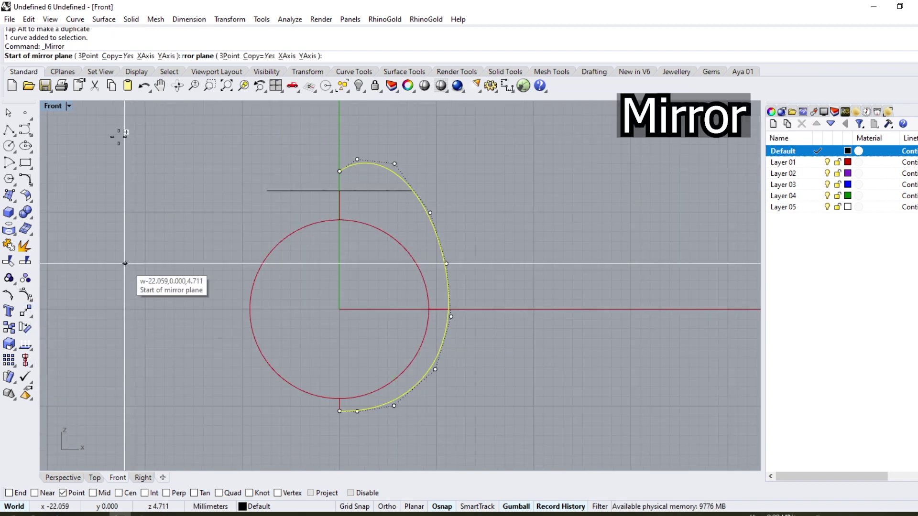
left_click(173, 56)
key("Escape")
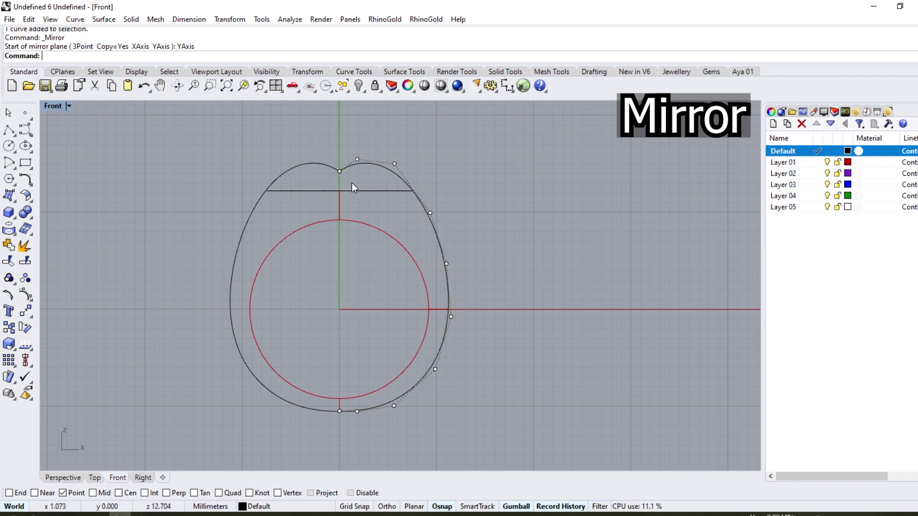
In Top view, rotate a copy of the half profile 90° about the origin as the side profile.
left_click(367, 167)
left_click(95, 477)
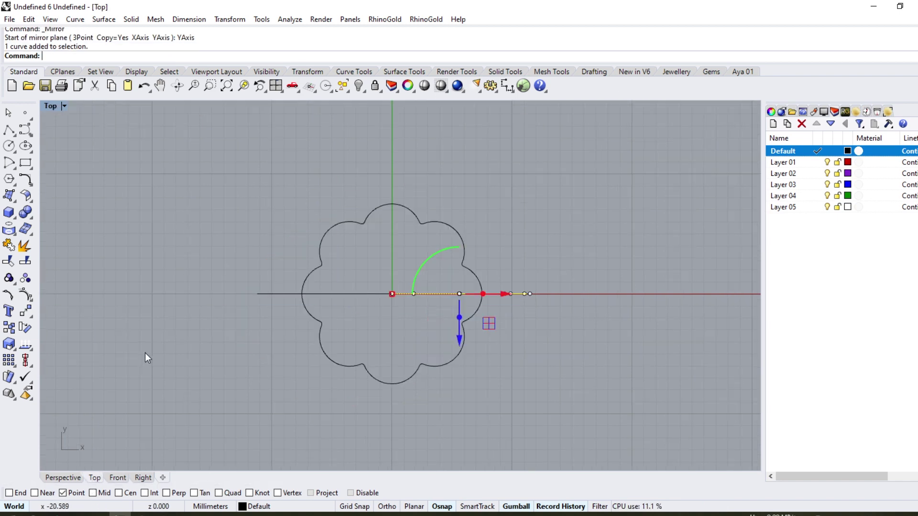
left_click(25, 327)
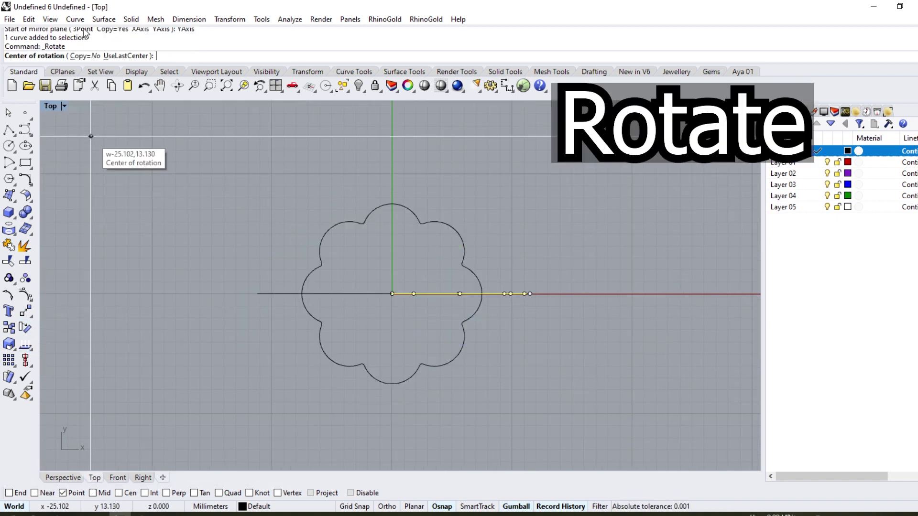
left_click(88, 56)
type("0")
key("Return")
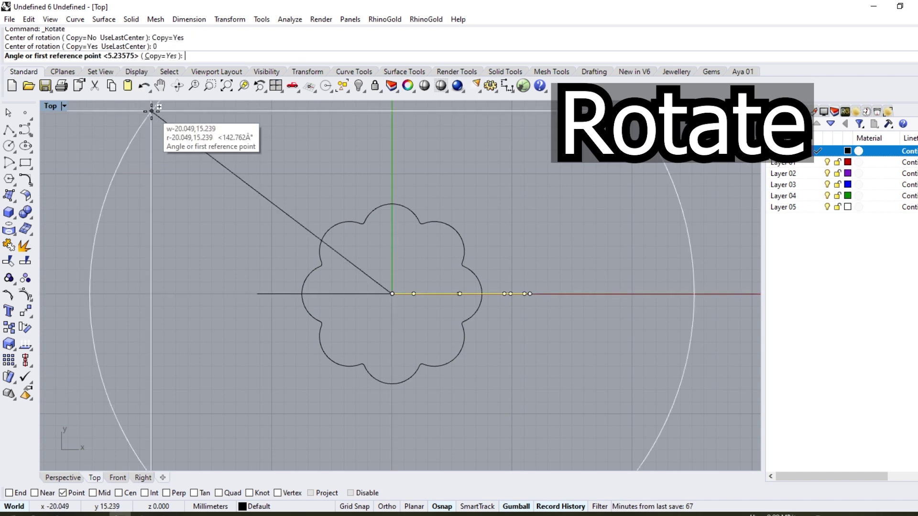
left_click(652, 294)
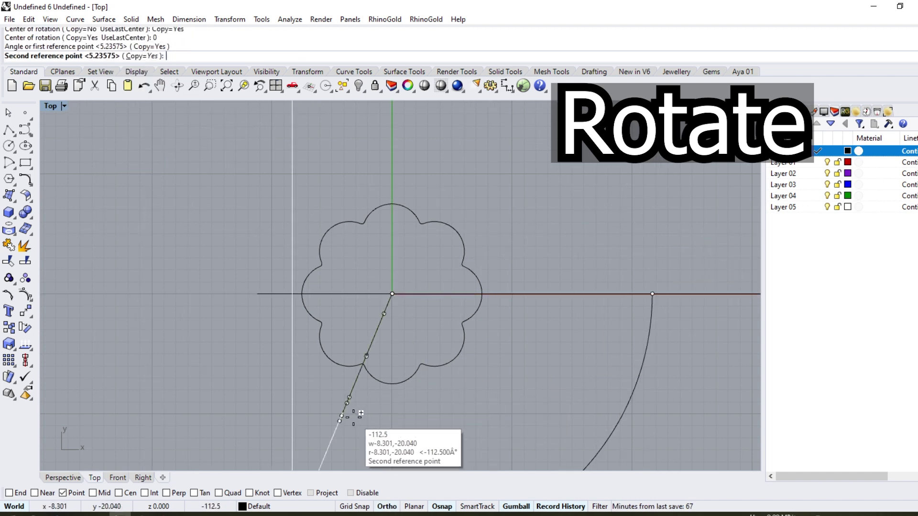
left_click(391, 428)
key("Return")
left_click(392, 417)
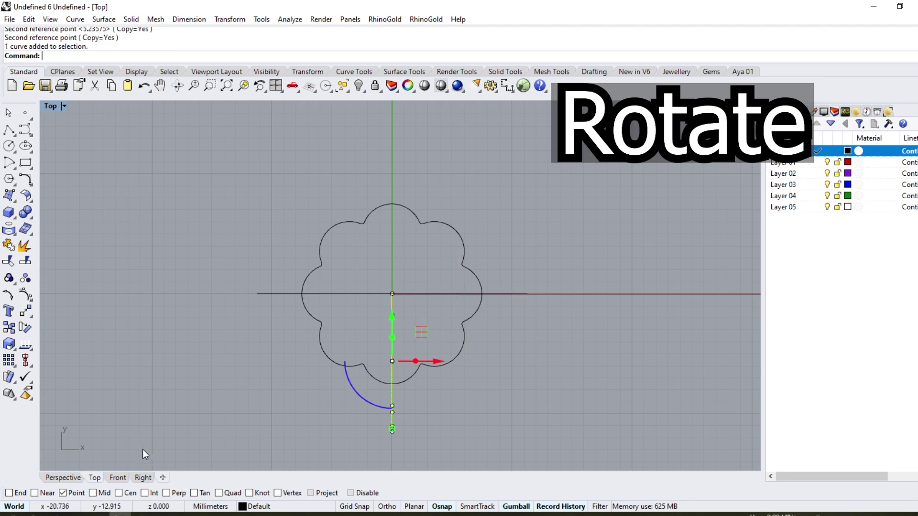
left_click(141, 478)
Mirror the side profile across the Y axis.
scroll(266, 290, "up", 2)
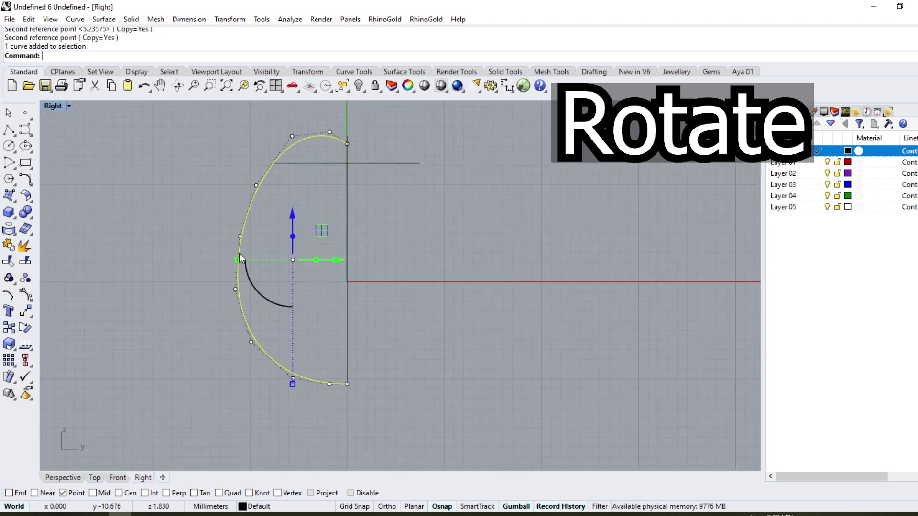
left_click(30, 324)
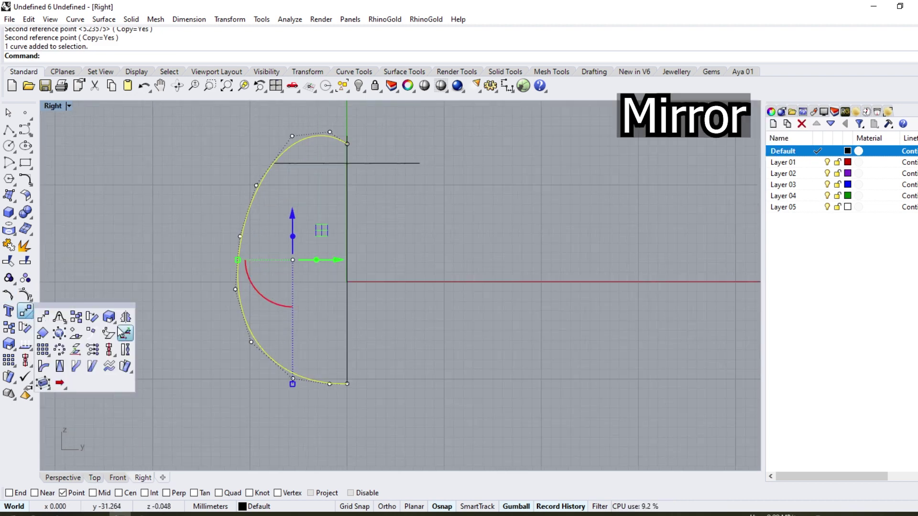
left_click(71, 330)
type("y")
key("Return")
Pull the side profile's left control points inward to form a waist beneath the flower.
left_click(238, 234)
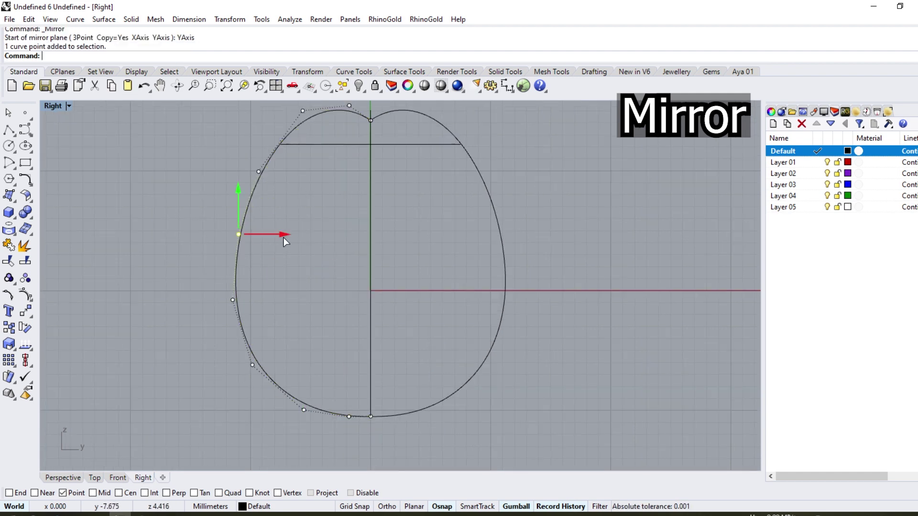
left_click_drag(283, 237, 359, 237)
left_click(232, 300)
left_click_drag(277, 299, 345, 300)
mouse_move(221, 360)
left_mouse_down()
mouse_move(290, 391)
mouse_move(371, 351)
left_mouse_up()
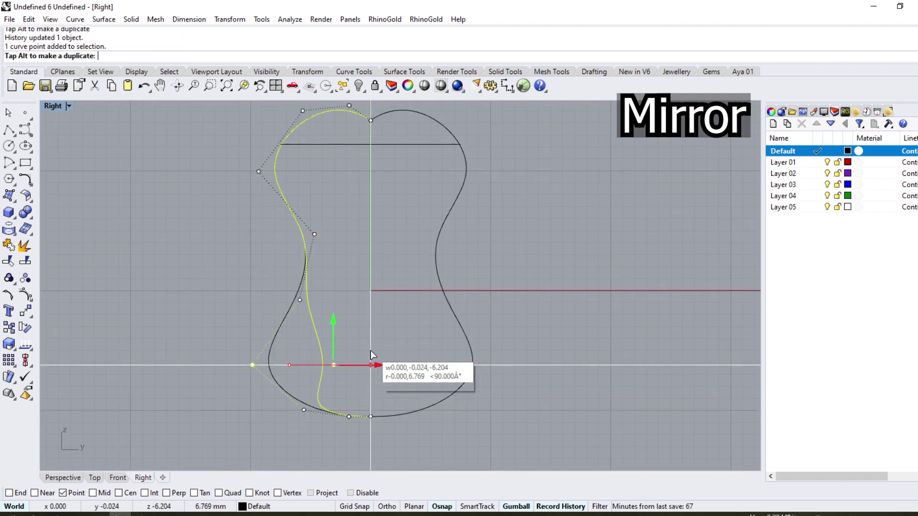
scroll(320, 405, "up", 2)
left_click_drag(296, 398, 334, 399)
Move further control points inward to narrow the shank down to its base.
left_click(276, 232)
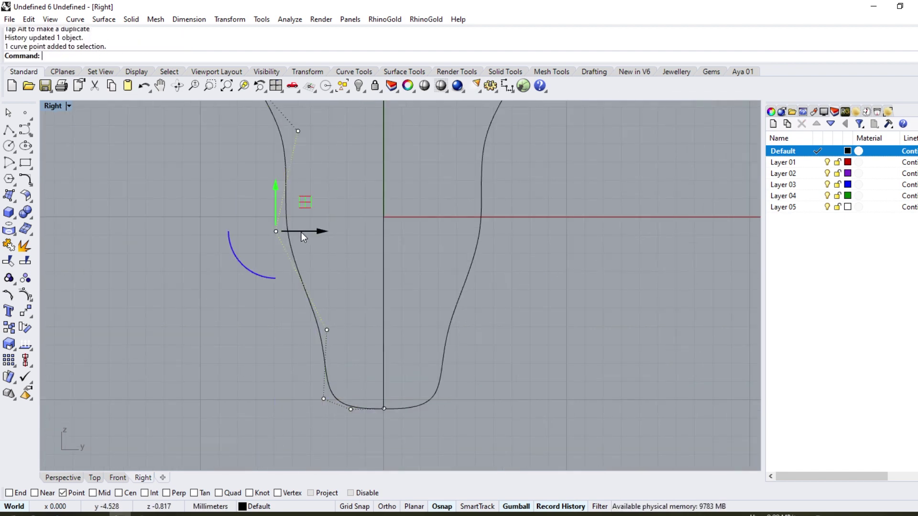
left_click_drag(307, 231, 356, 232)
scroll(276, 320, "down", 3)
scroll(286, 258, "up", 2)
left_click(283, 256)
left_click_drag(318, 257, 334, 257)
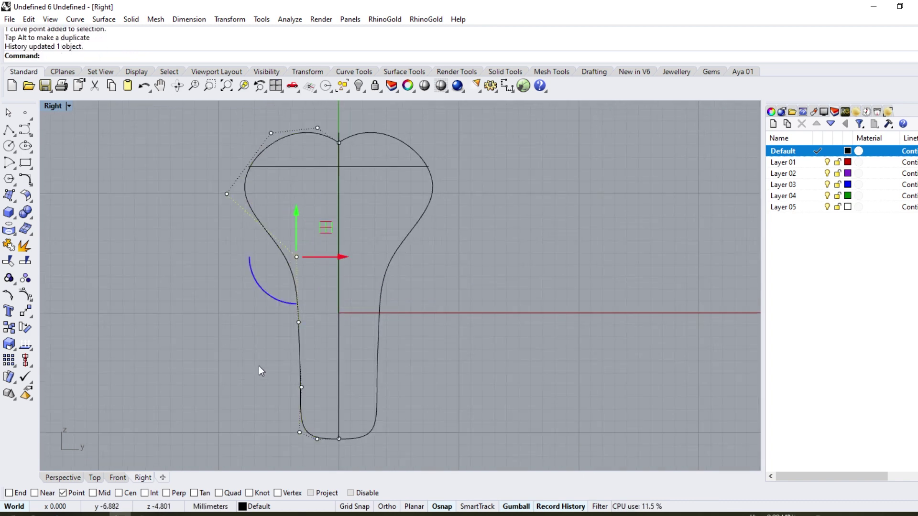
left_click(298, 322)
left_click_drag(334, 323, 347, 323)
left_click(301, 387)
left_click_drag(348, 387, 350, 390)
Fine-tune the lower and upper shank control points to smooth the tapering profile.
scroll(306, 406, "down", 3)
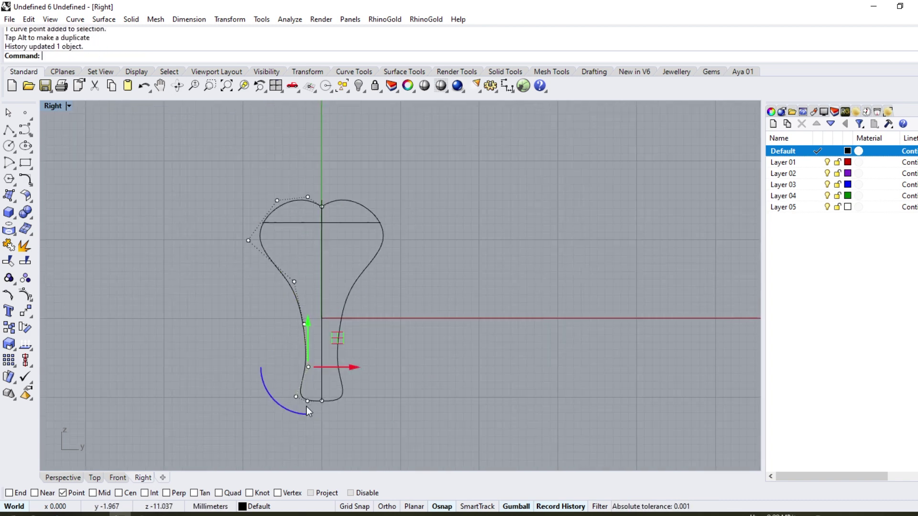
scroll(299, 365, "up", 3)
left_click_drag(301, 371, 378, 384)
scroll(267, 424, "up", 1)
scroll(268, 416, "down", 2)
scroll(280, 331, "down", 2)
left_click(313, 309)
left_click_drag(341, 311, 350, 312)
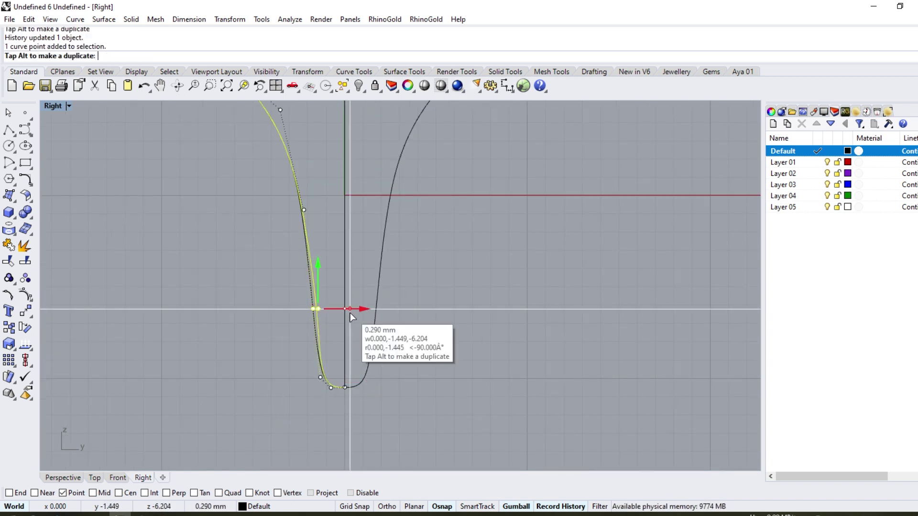
scroll(283, 317, "down", 3)
scroll(287, 315, "up", 1)
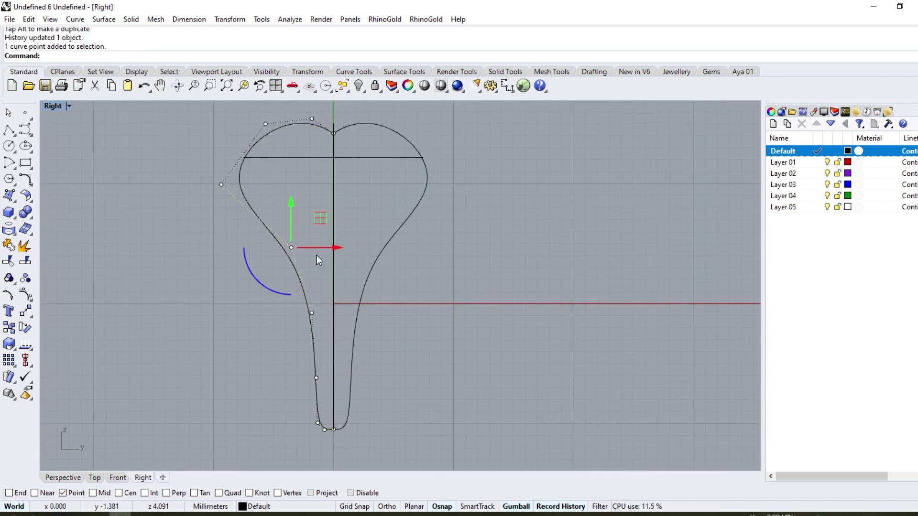
left_click_drag(317, 248, 324, 248)
Build a network surface from the flower top curve, outer ring outline and three profile curves.
left_click(104, 19)
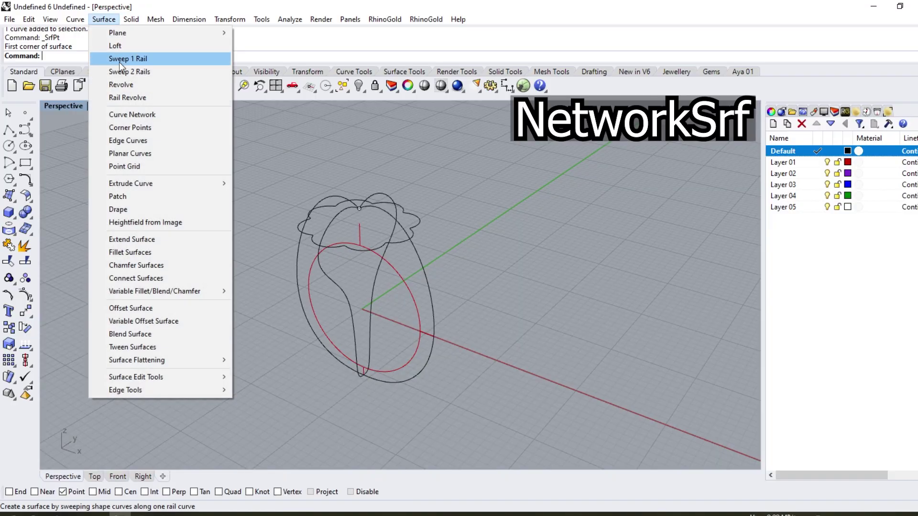
left_click(139, 111)
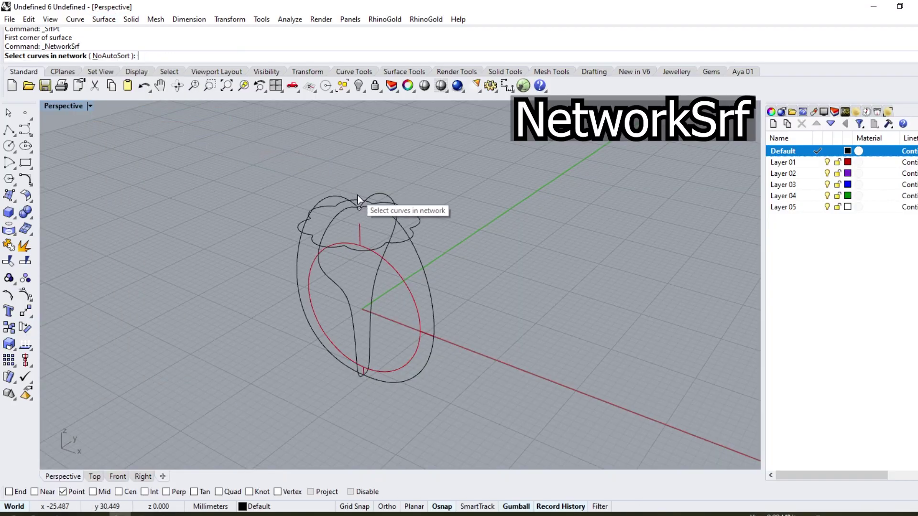
left_click(380, 244)
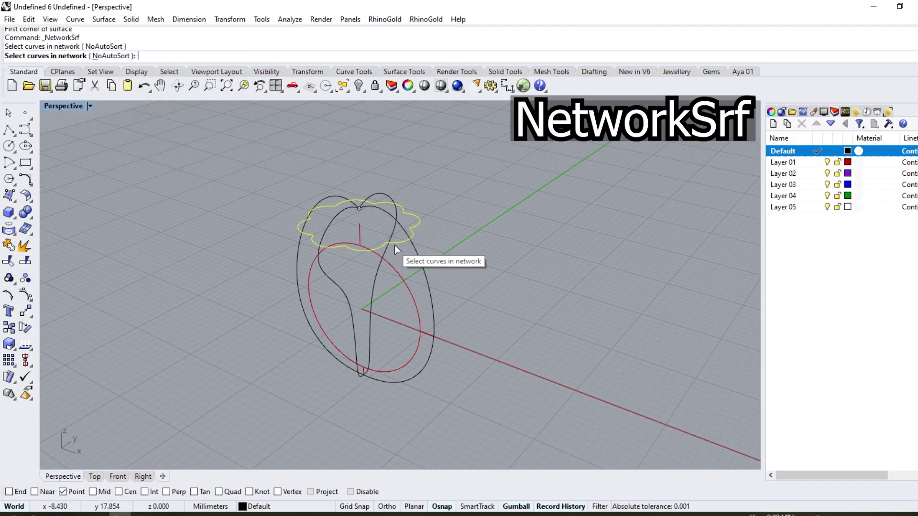
left_click(410, 251)
left_click(330, 279)
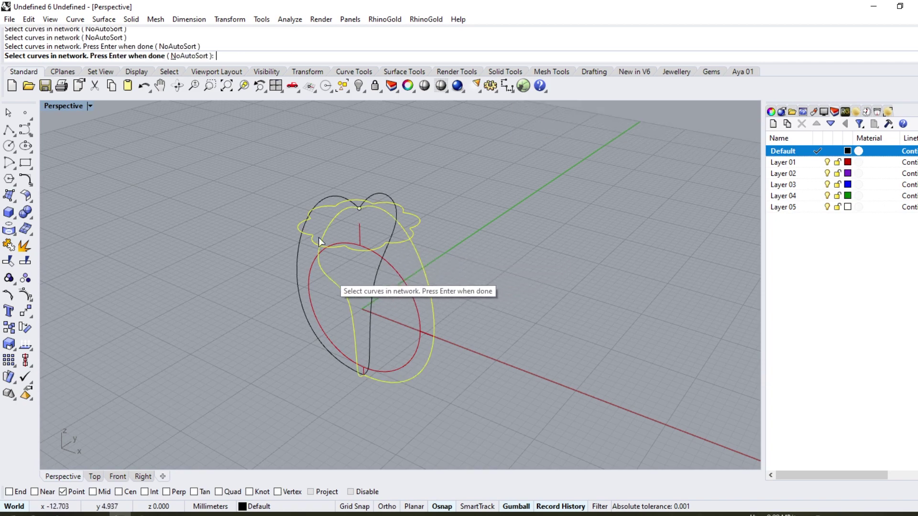
left_click(320, 199)
left_click(373, 201)
key("Return")
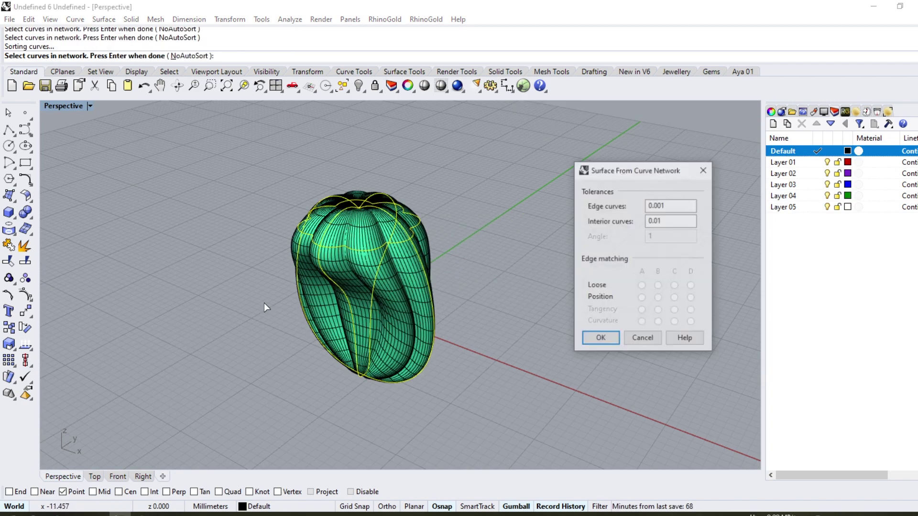
key("Return")
mouse_move(318, 323)
right_mouse_down()
mouse_move(352, 256)
mouse_move(344, 245)
mouse_move(366, 257)
right_mouse_up()
scroll(422, 291, "up", 3)
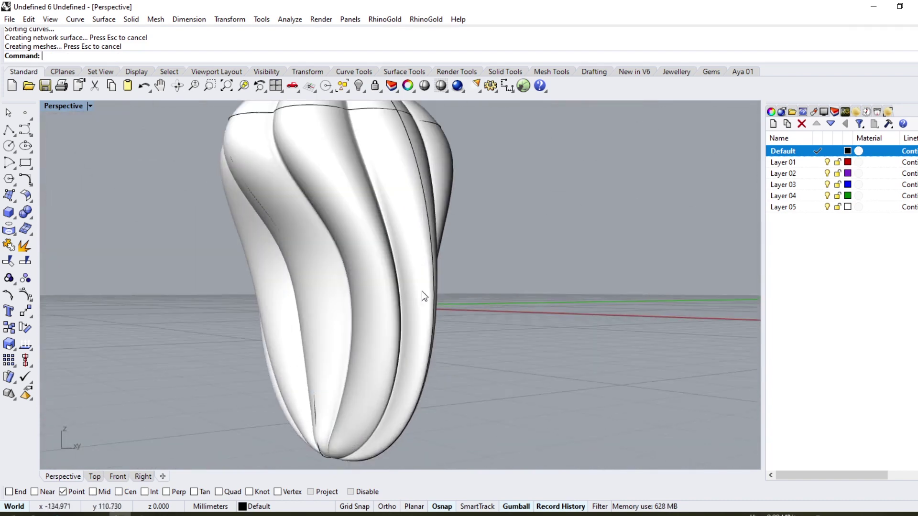
scroll(363, 291, "down", 3)
right_click_drag(363, 291, 354, 294)
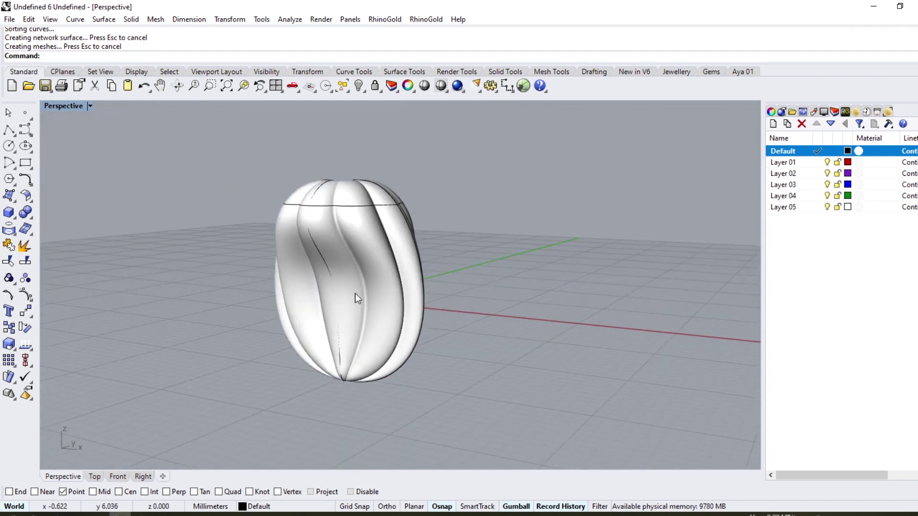
Extract the mid-height isocurve around the body, then delete the network surface.
left_click(9, 230)
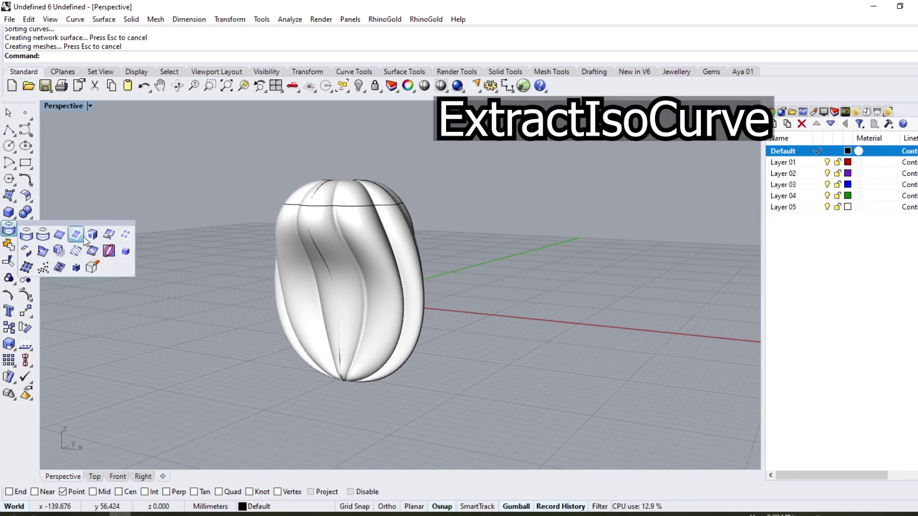
left_click(123, 242)
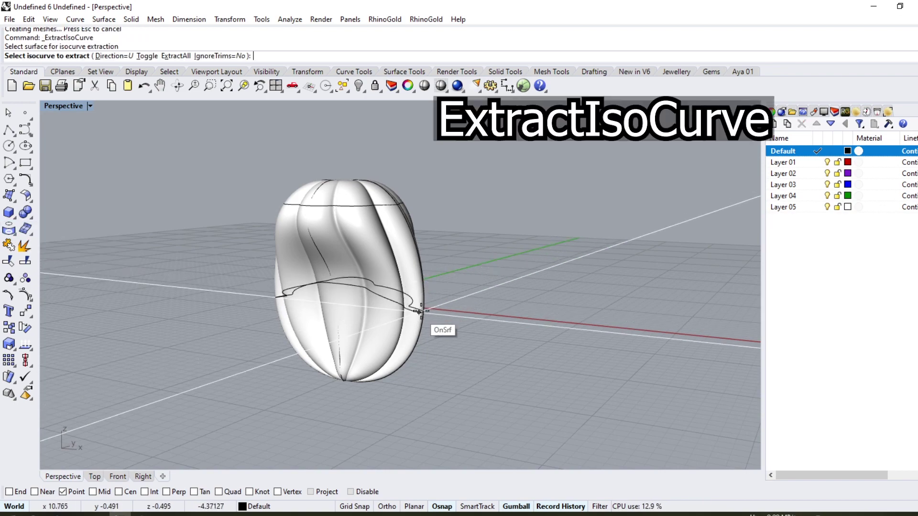
left_click(422, 304)
key("Return")
mouse_move(422, 304)
right_mouse_down()
mouse_move(250, 306)
mouse_move(363, 374)
mouse_move(402, 271)
right_mouse_up()
key("ctrl+z")
left_click(402, 270)
key("Delete")
In Top view, project the wavy curve onto the construction plane, deleting the original.
left_click(405, 299)
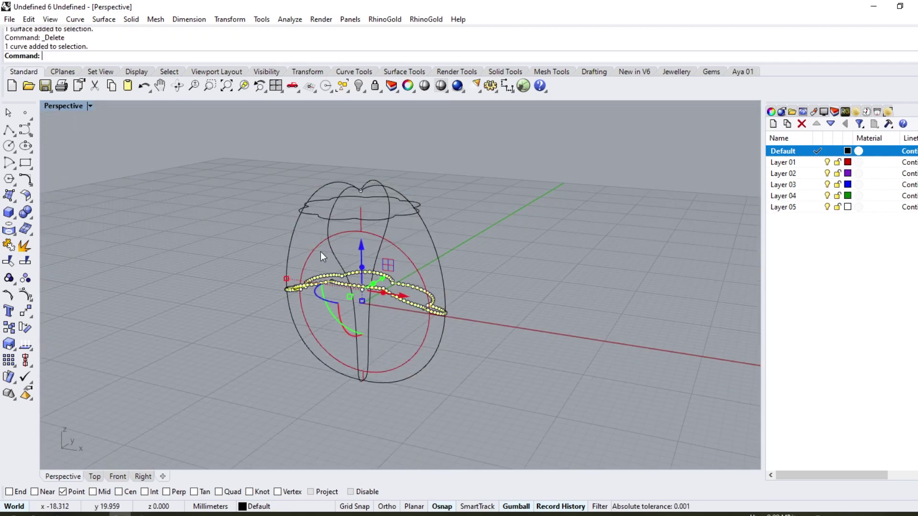
left_click(94, 476)
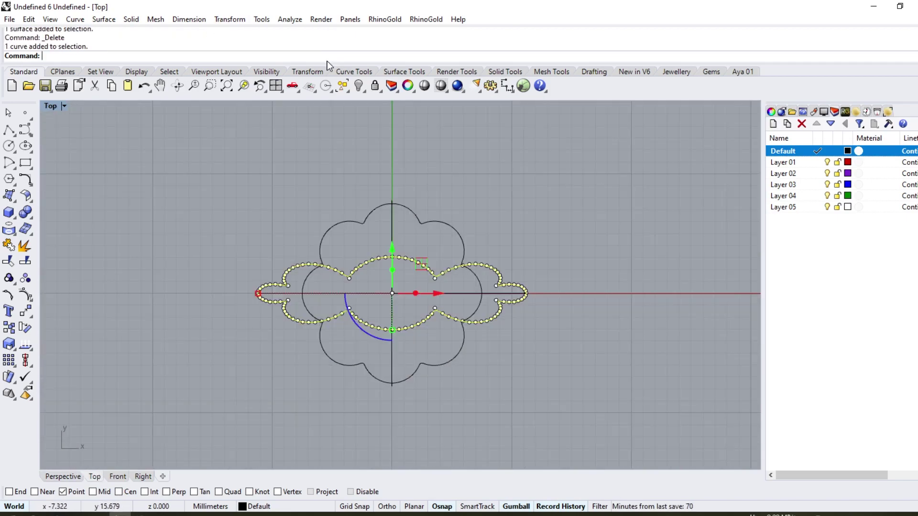
left_click(230, 20)
left_click(257, 192)
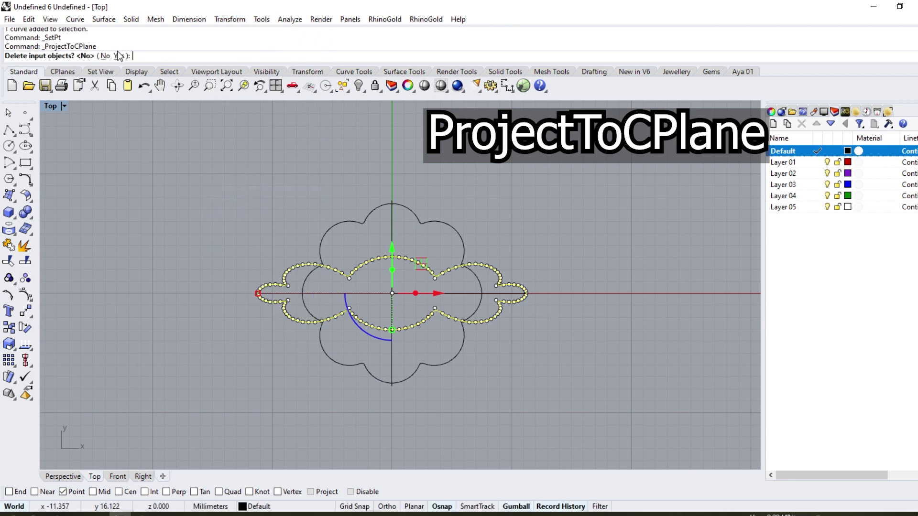
left_click(118, 56)
left_click(62, 476)
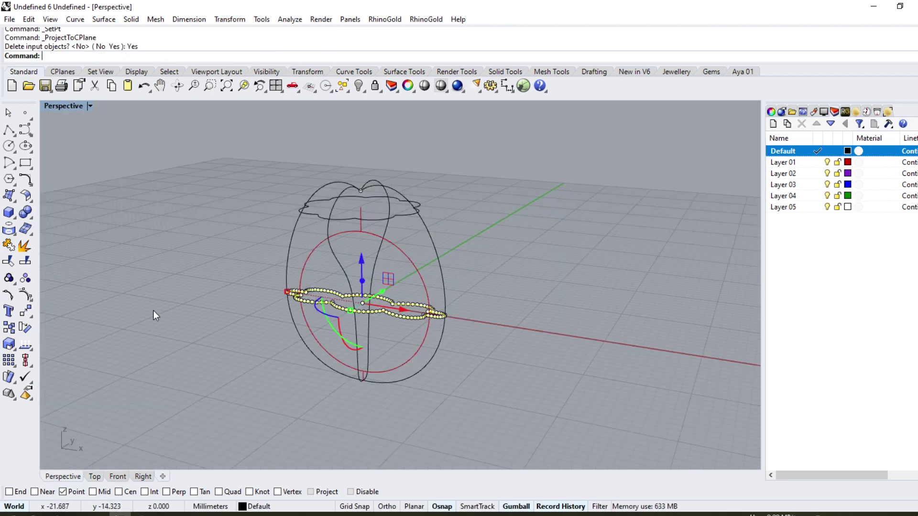
Rebuild the flattened curve into a smooth loop with fewer points.
left_click(30, 194)
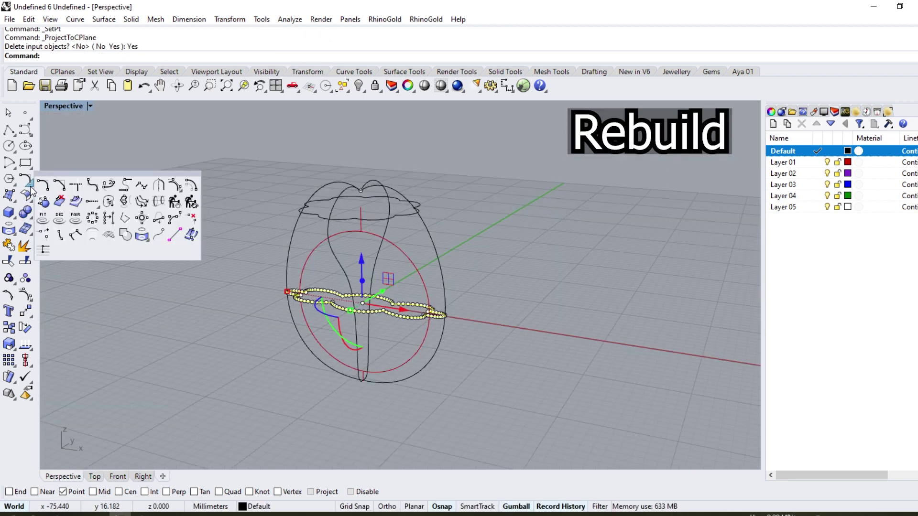
left_click(175, 204)
key("Return")
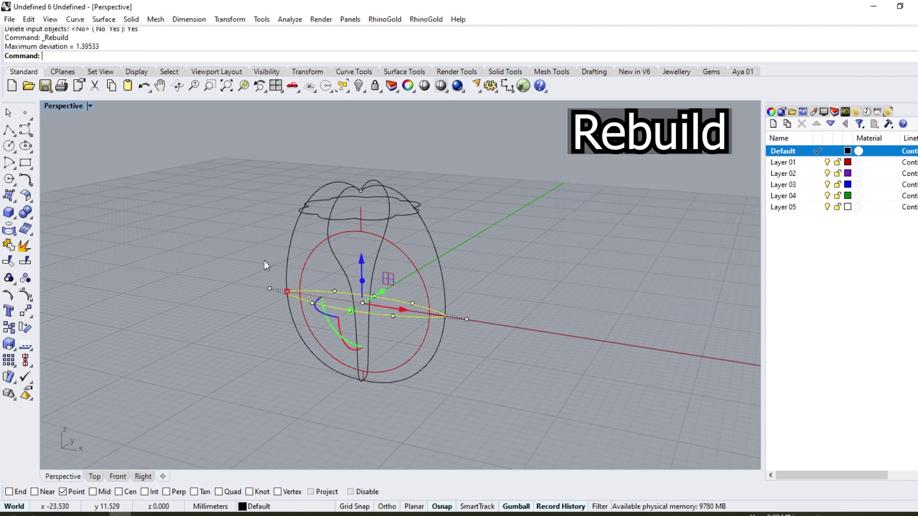
mouse_move(266, 262)
right_mouse_down()
mouse_move(224, 277)
mouse_move(238, 273)
right_mouse_up()
key("Escape")
Create a network surface from both side profiles, the flower top curve and the flattened ellipse.
left_click(99, 20)
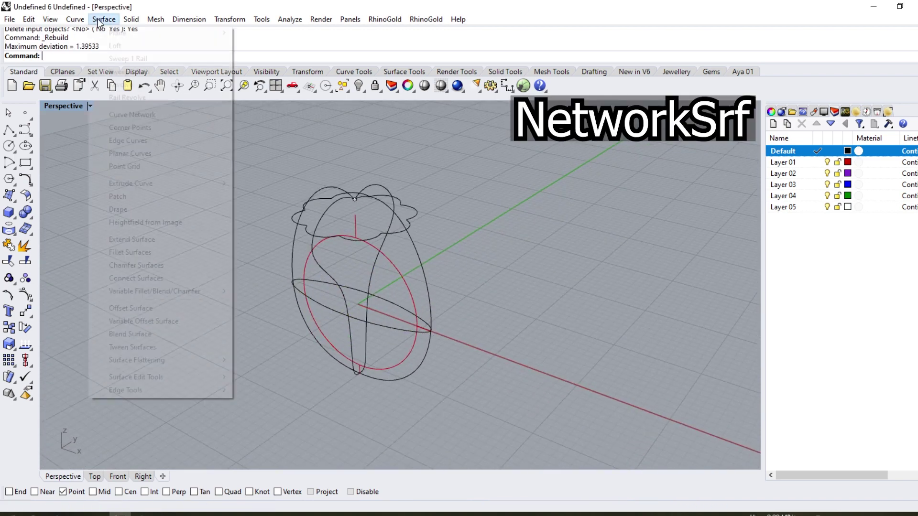
left_click(124, 115)
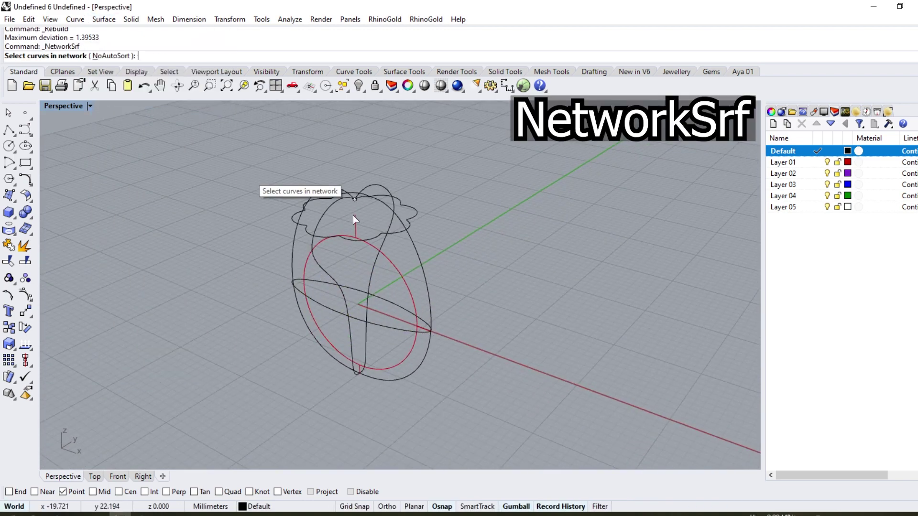
left_click(388, 208)
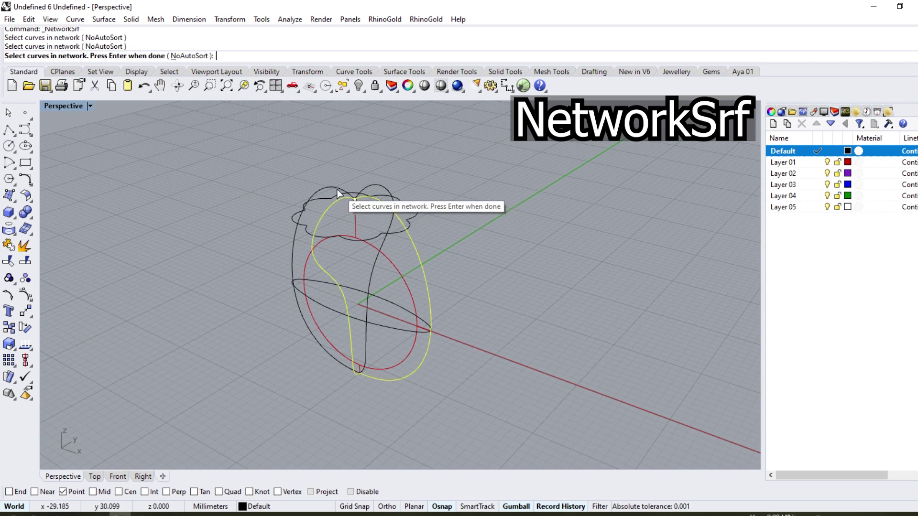
left_click(349, 200)
left_click(395, 227)
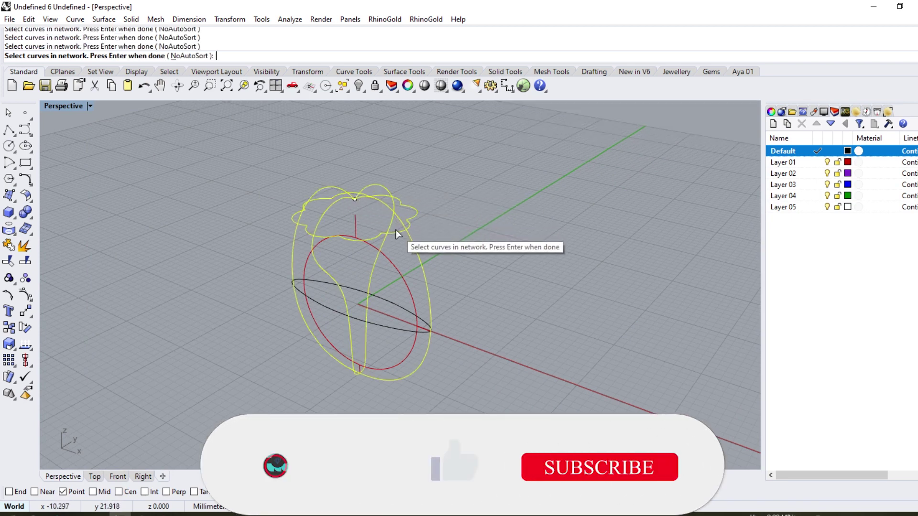
left_click(373, 311)
key("Return")
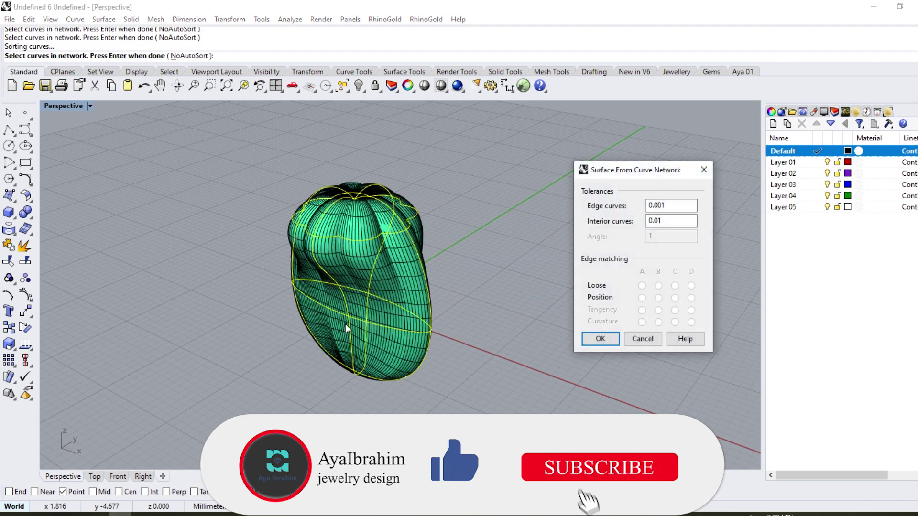
key("Return")
mouse_move(436, 320)
right_mouse_down()
mouse_move(323, 287)
mouse_move(195, 279)
mouse_move(285, 194)
mouse_move(375, 287)
mouse_move(341, 304)
right_mouse_up()
Extrude the ring-size circle both ways as an open tube with Solid=No.
left_click(17, 221)
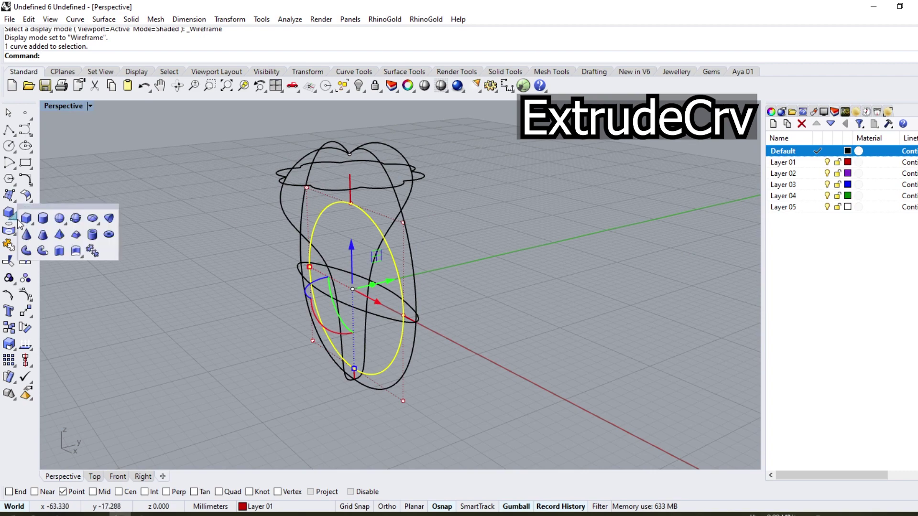
left_click(59, 250)
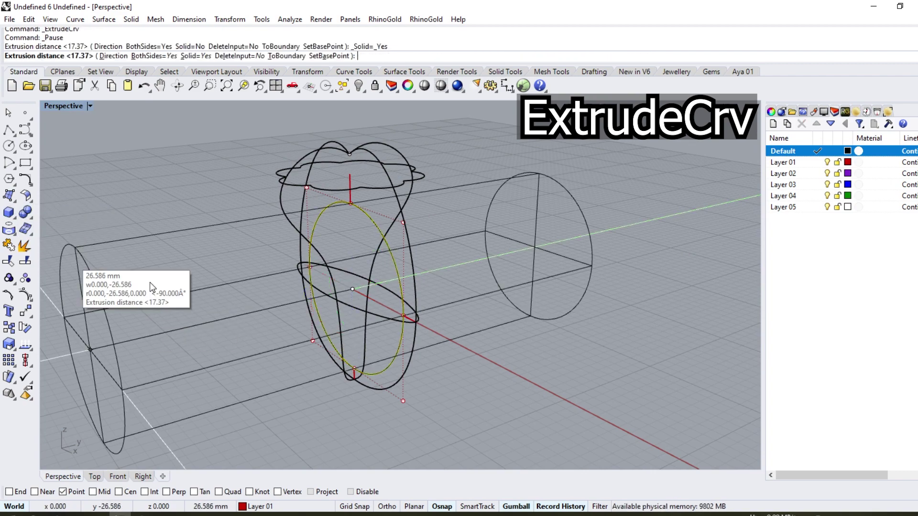
left_click(191, 55)
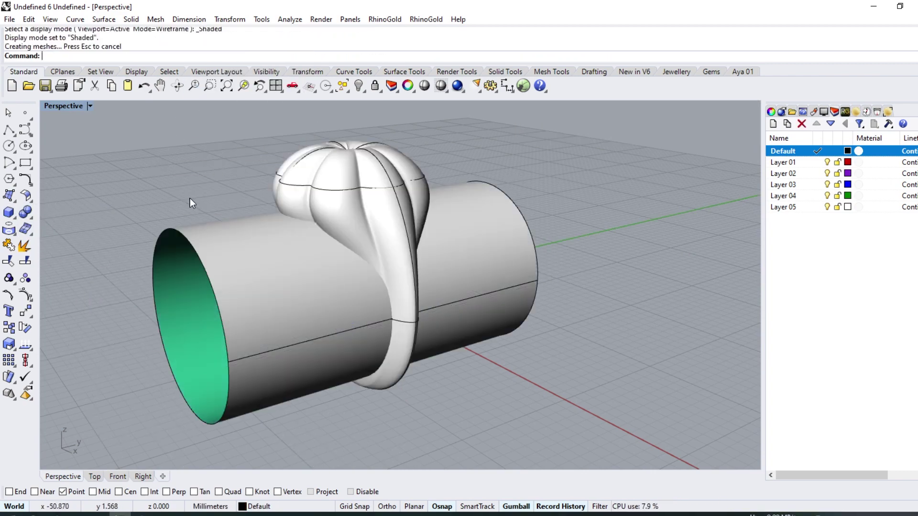
right_click_drag(261, 173, 465, 230)
Trim away the body inside the tube and the leftover disc to open the finger hole.
left_click(465, 229)
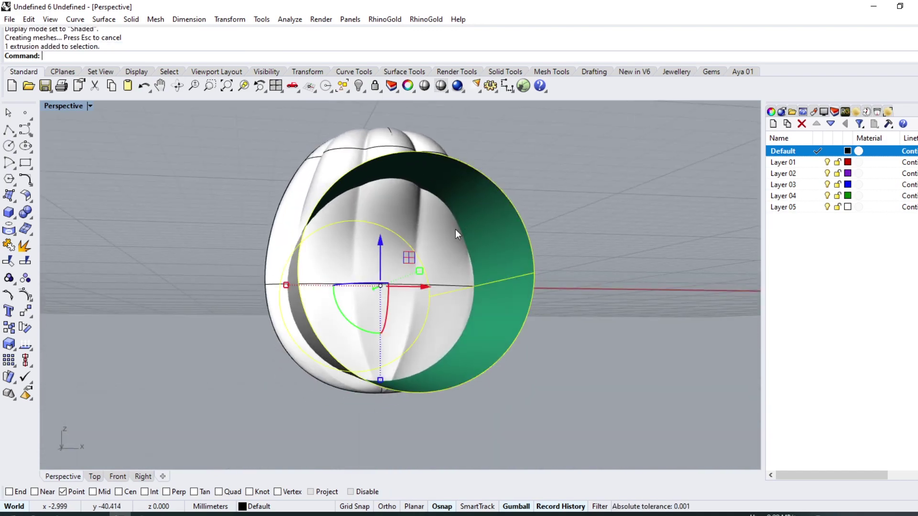
left_click(17, 267)
left_click(355, 258)
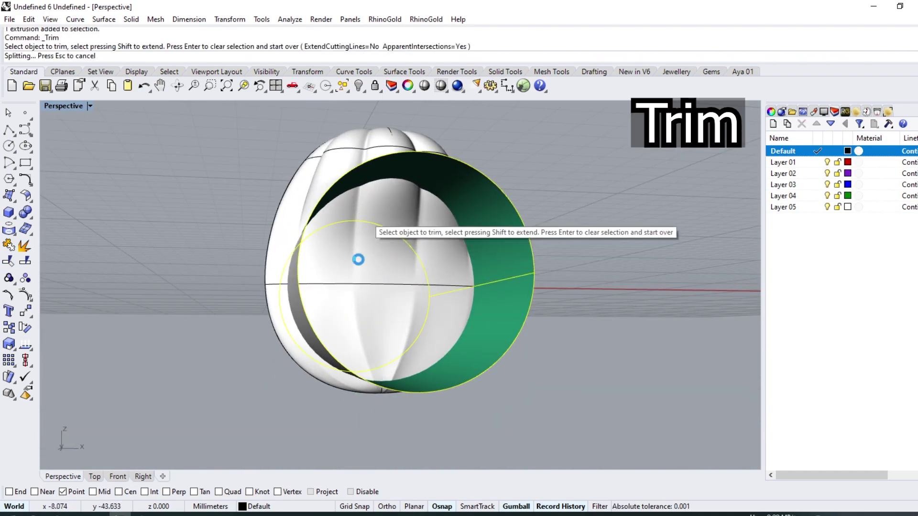
left_click(337, 266)
key("Return")
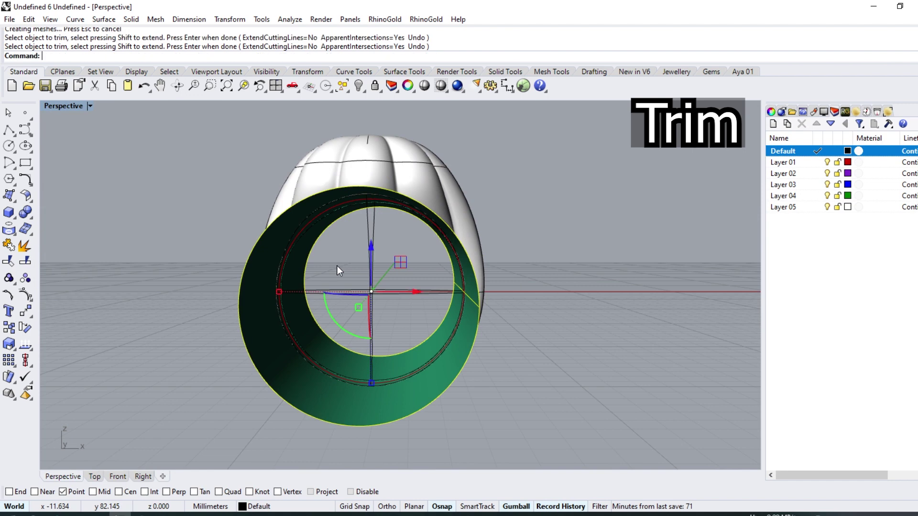
right_click_drag(337, 266, 397, 252)
scroll(325, 239, "up", 2)
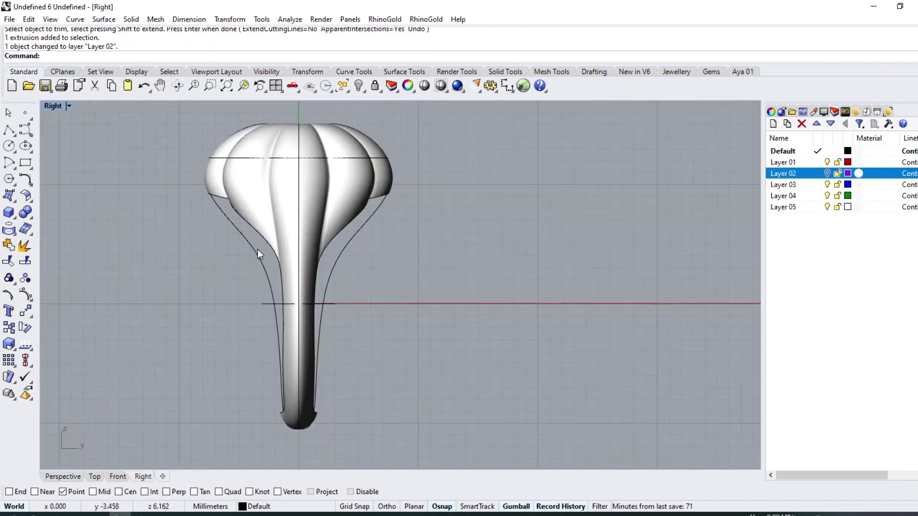
In Front view, draw a line from the origin down to the lower right of the ring.
scroll(286, 411, "up", 5)
scroll(286, 411, "up", 2)
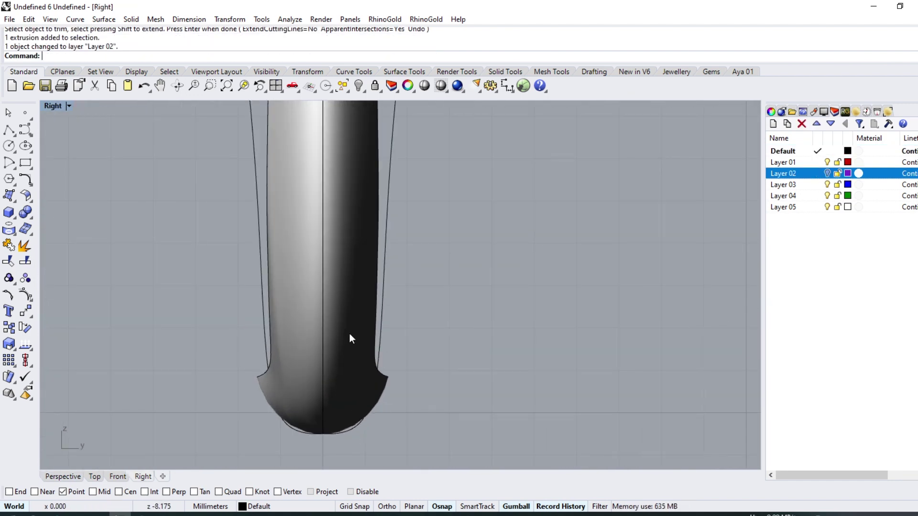
left_click(116, 477)
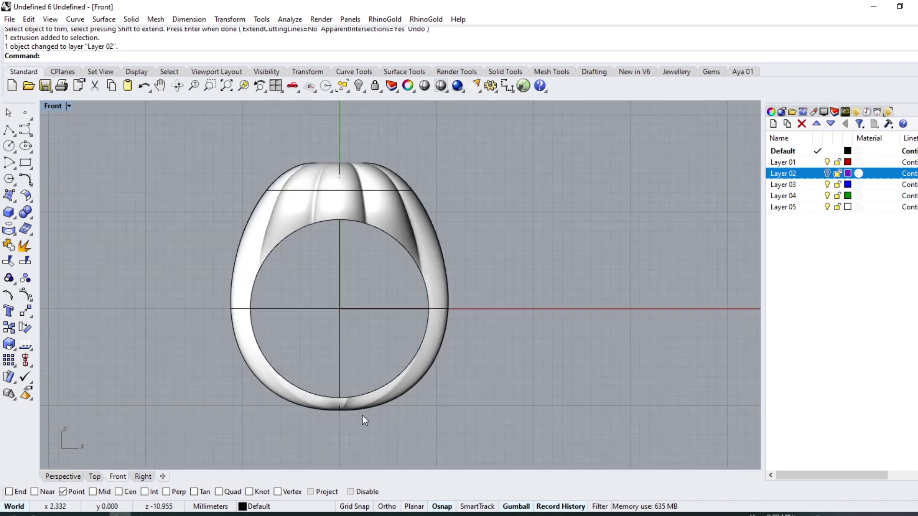
scroll(362, 420, "up", 4)
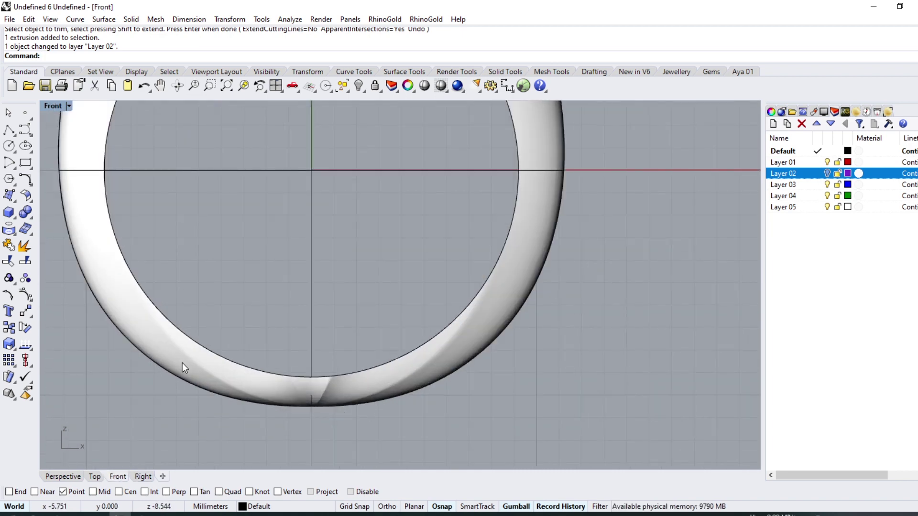
scroll(273, 350, "down", 2)
left_click(16, 137)
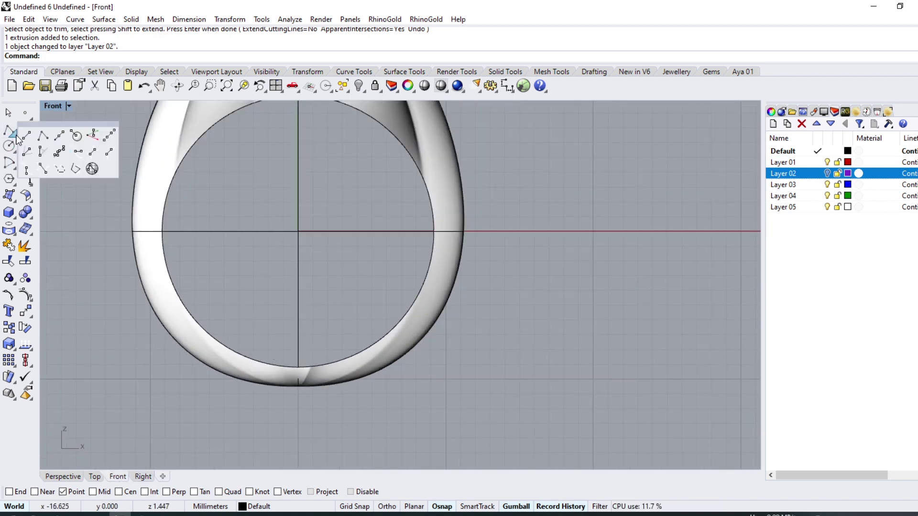
type("0")
key("Return")
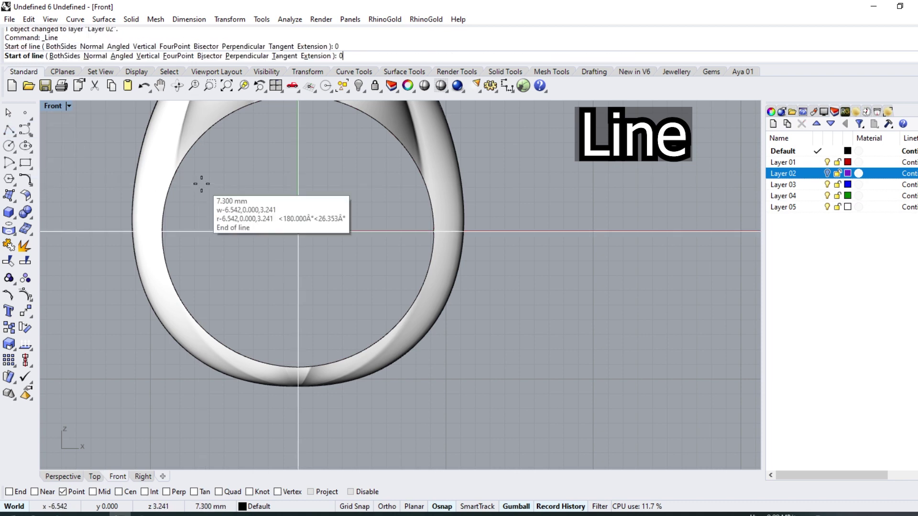
scroll(397, 381, "up", 1)
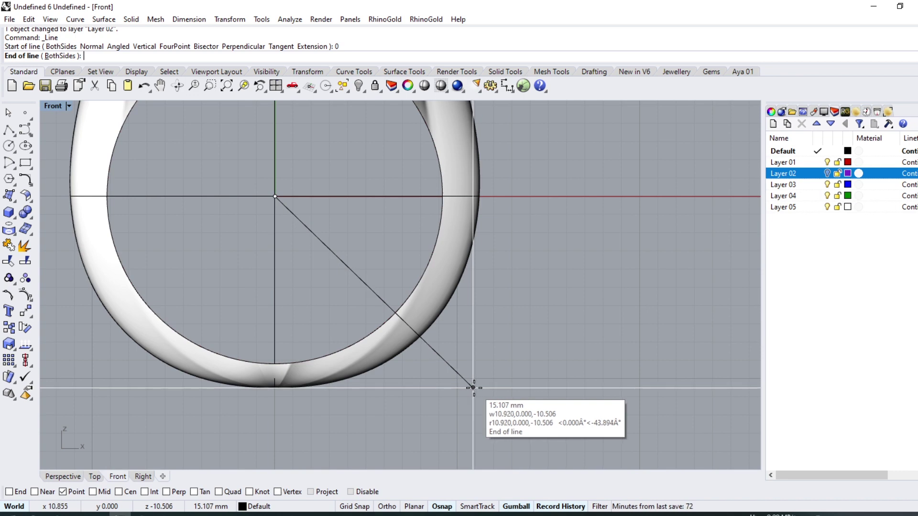
left_click(472, 388)
Mirror the line across the Y axis to create the second cutting line.
left_click(447, 367)
left_click(29, 316)
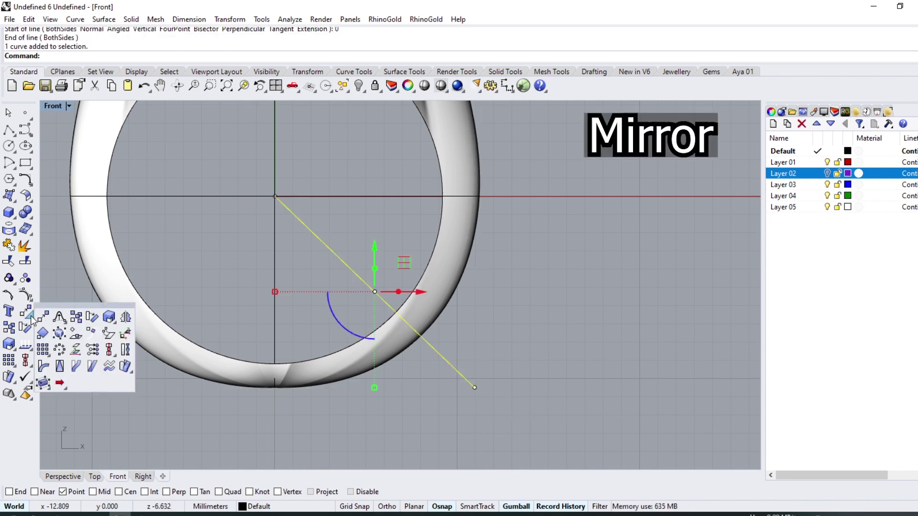
left_click(127, 317)
left_click(165, 56)
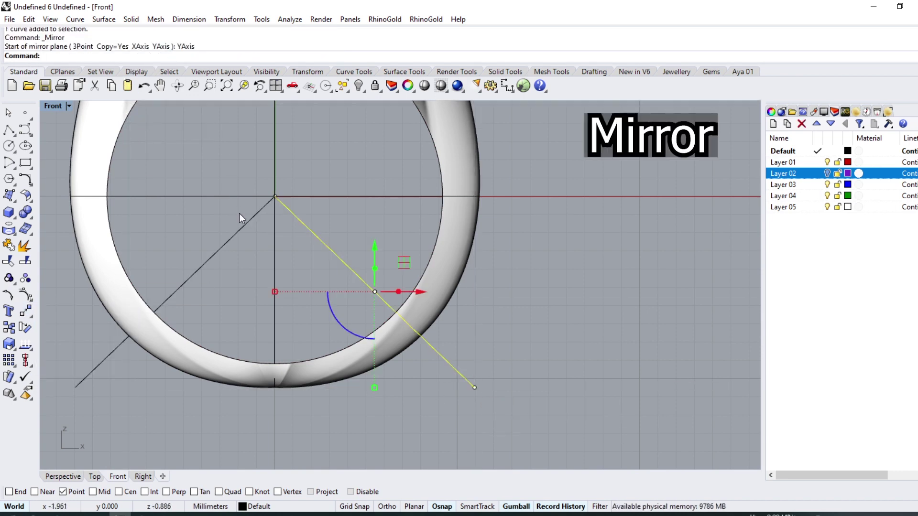
left_click(245, 225, "shift")
Trim away the shank bottom between the two lines and delete both lines.
left_click(13, 263)
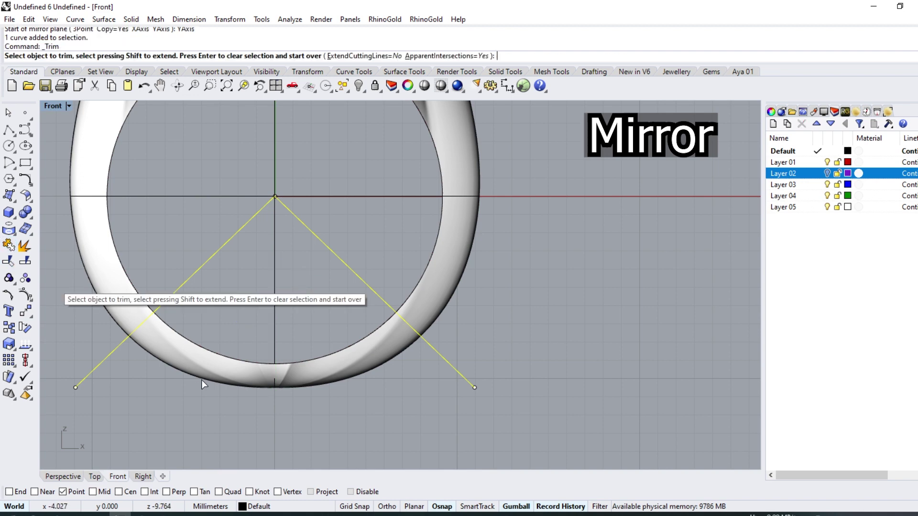
left_click(195, 365)
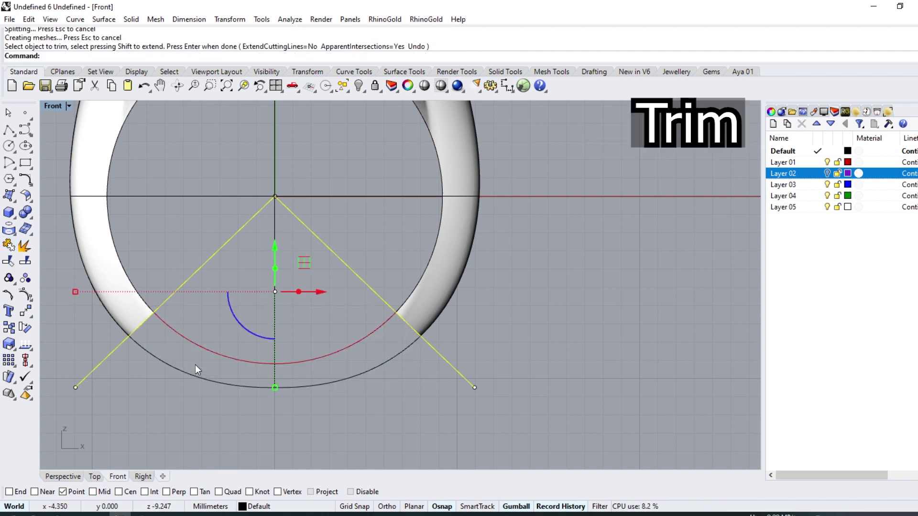
key("ctrl+F3")
key("Delete")
scroll(359, 392, "up", 3)
scroll(348, 369, "up", 3)
Draw a short 1 mm line in the shank gap.
scroll(348, 368, "up", 1)
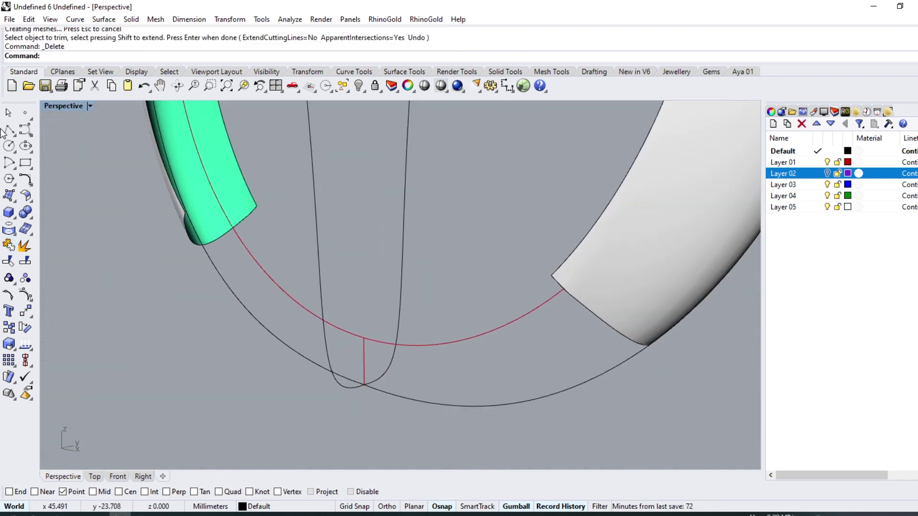
left_click(19, 128)
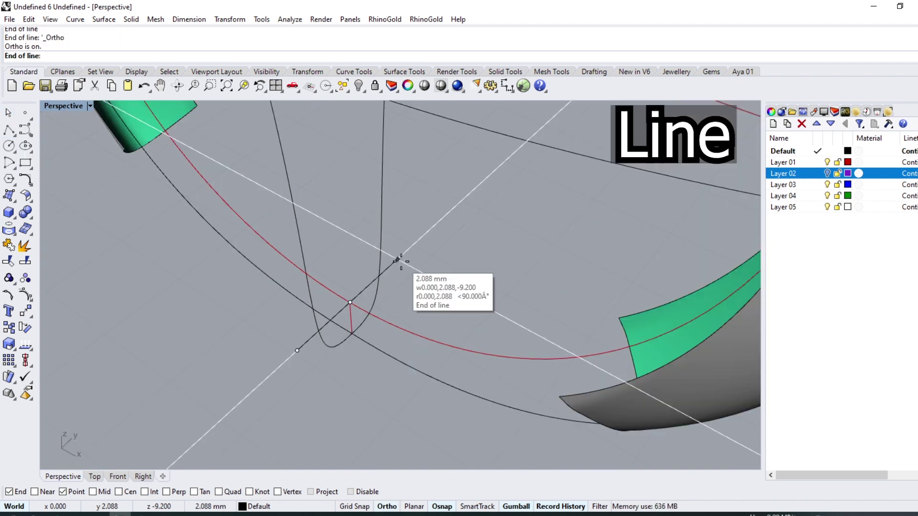
type("1")
key("Return")
right_click_drag(401, 262, 430, 268)
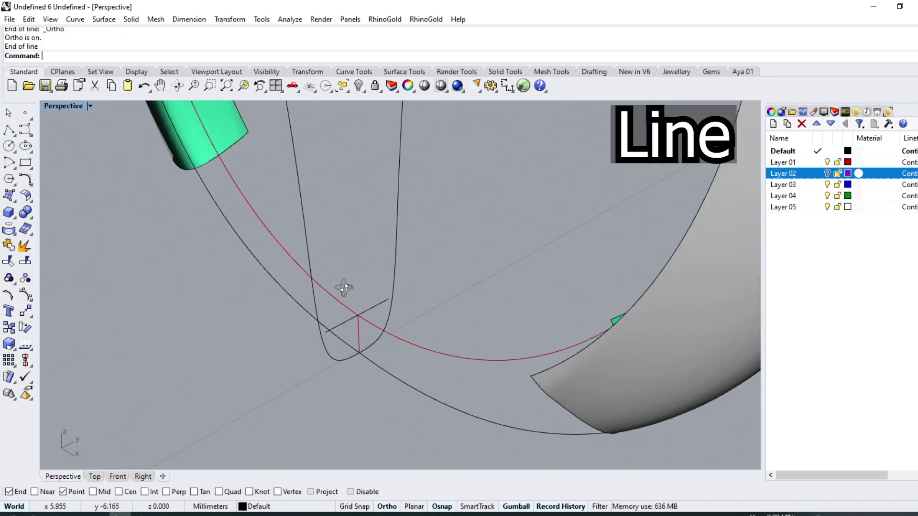
Close the profile with an arc between the line ends to form a D-shaped section.
left_click(16, 170)
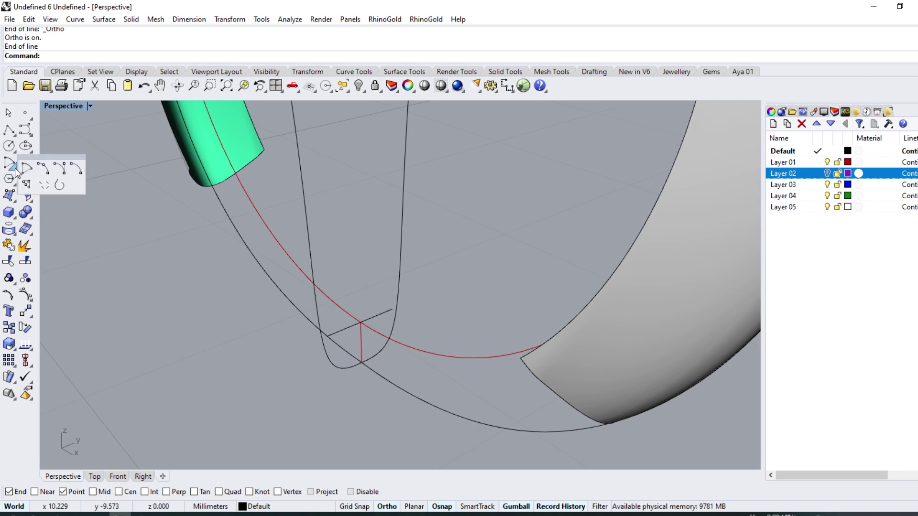
left_click(43, 169)
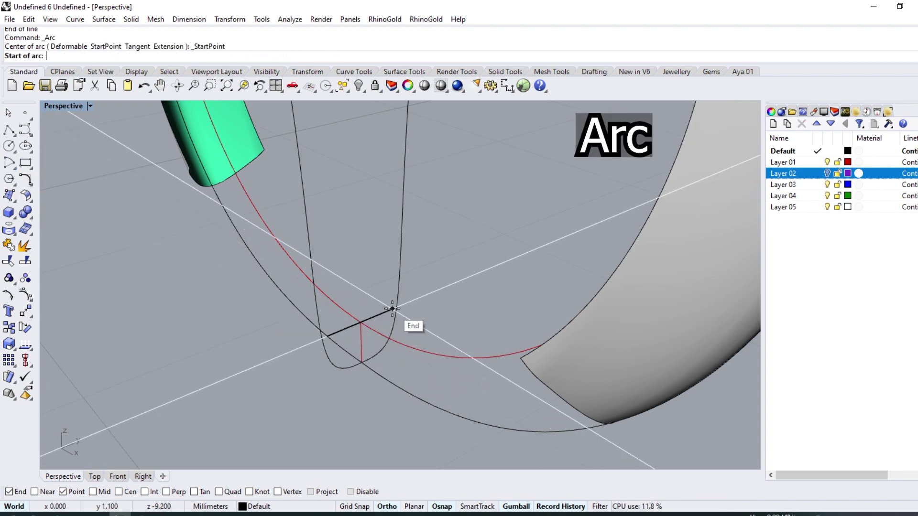
left_click(392, 308)
left_click(327, 336)
left_click(335, 355)
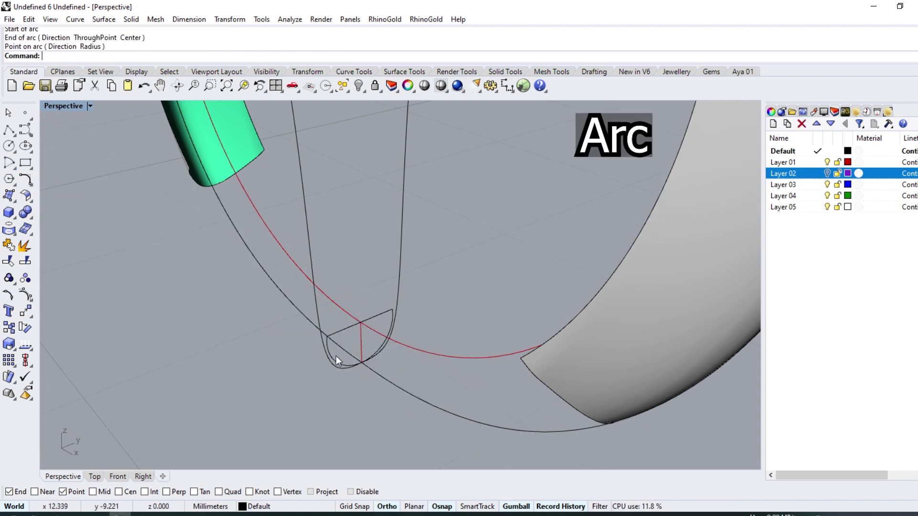
right_click_drag(335, 355, 342, 314)
Duplicate the green and grey surfaces' end edges as curves and join them.
left_click(25, 245)
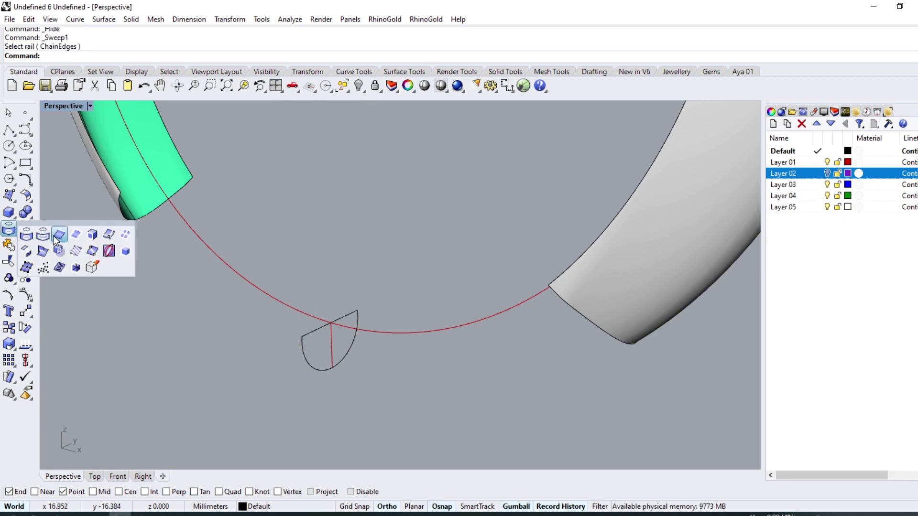
left_click(61, 241)
left_click(133, 220)
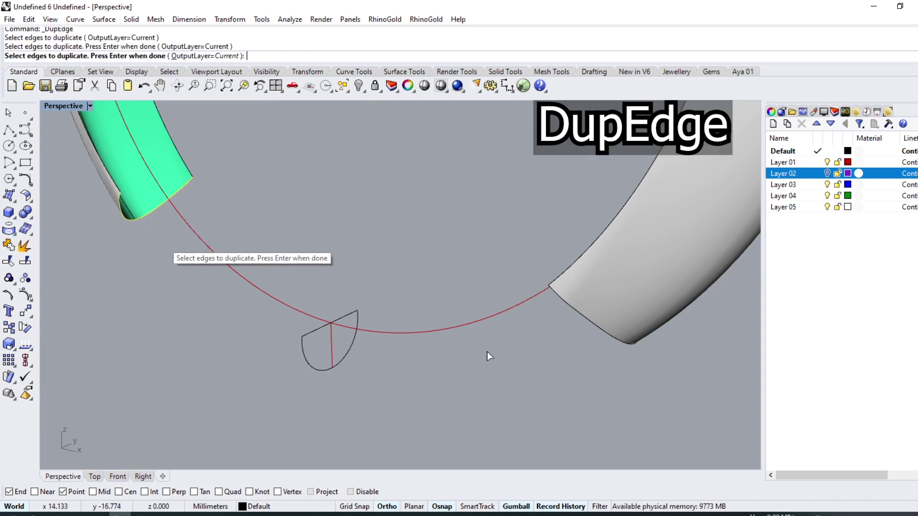
left_click(616, 336)
key("Return")
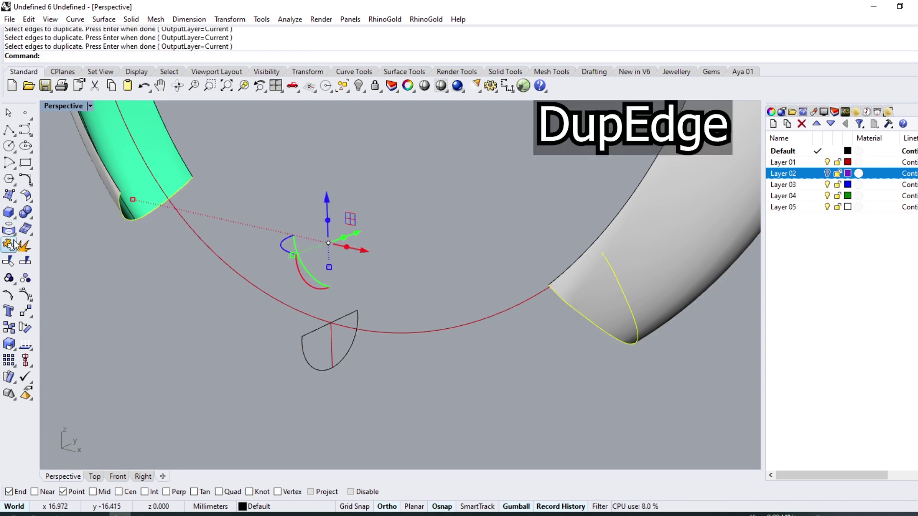
left_click(15, 245)
Sweep1 along the red ring rail through the green edge, D-shaped profile and grey edge.
left_click(104, 20)
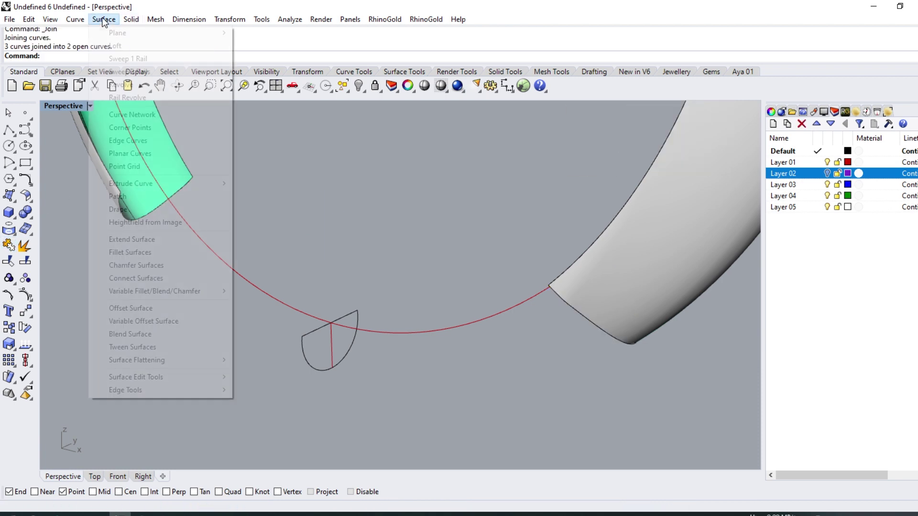
left_click(123, 58)
left_click(202, 239)
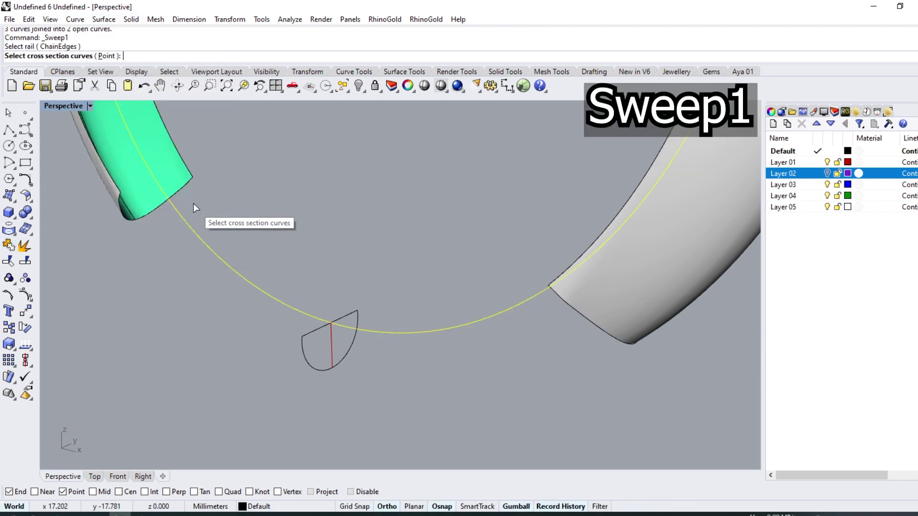
left_click(180, 185)
left_click(359, 352)
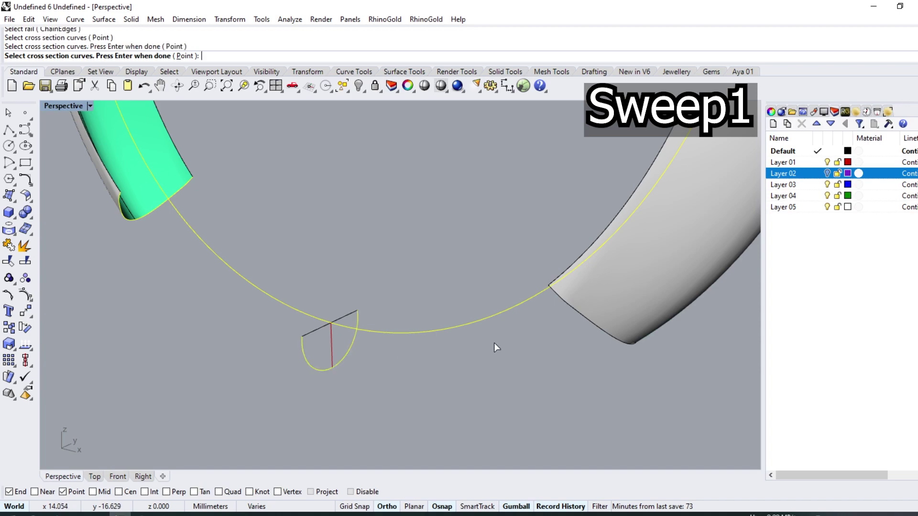
left_click(575, 312)
key("Return")
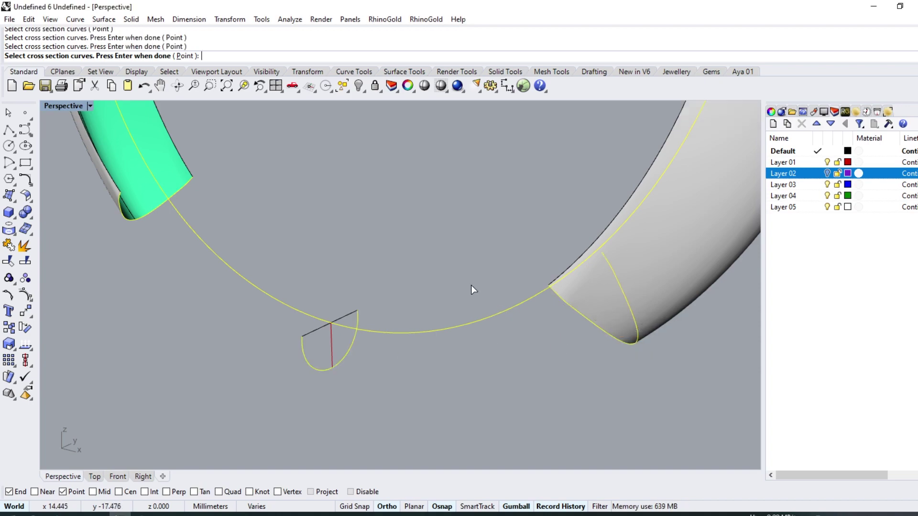
key("Return")
mouse_move(301, 318)
right_mouse_down()
mouse_move(354, 244)
mouse_move(349, 147)
mouse_move(351, 330)
mouse_move(395, 317)
mouse_move(357, 310)
right_mouse_up()
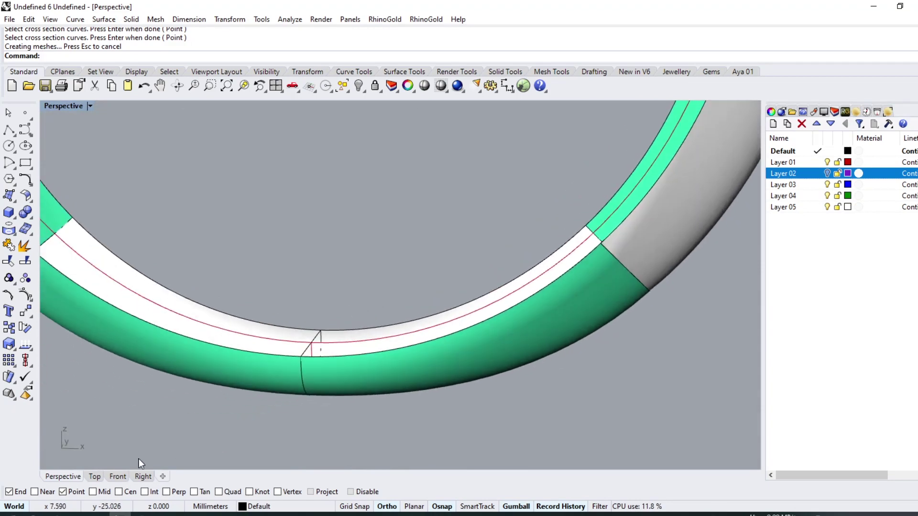
left_click(142, 478)
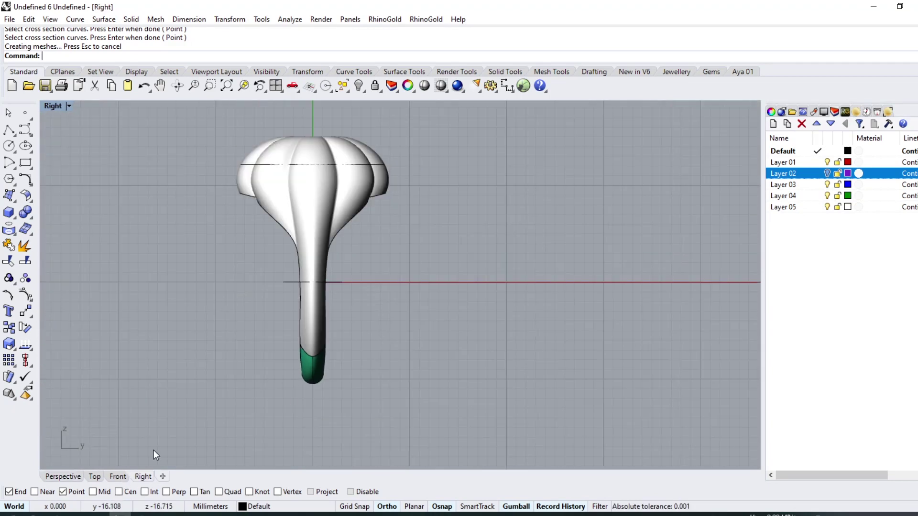
left_click(61, 477)
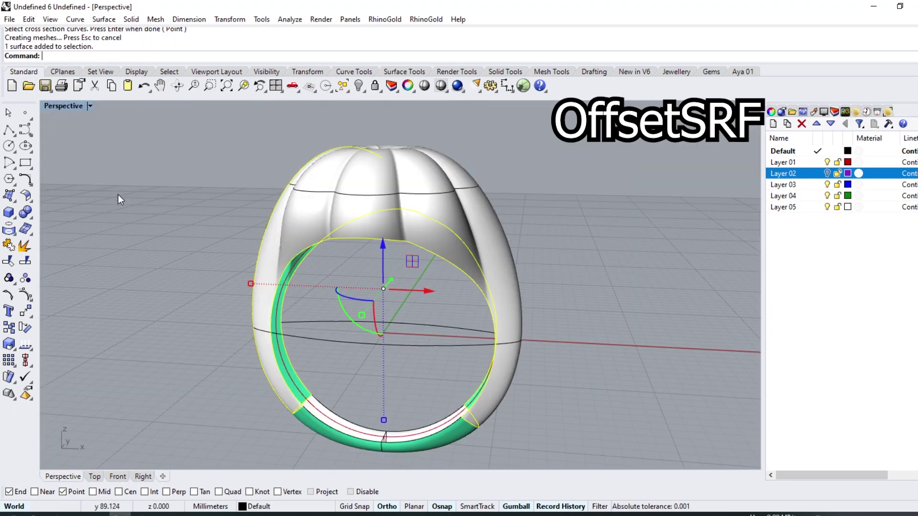
Offset the ring surface with default settings and view it from the front.
left_click(32, 207)
left_click(59, 218)
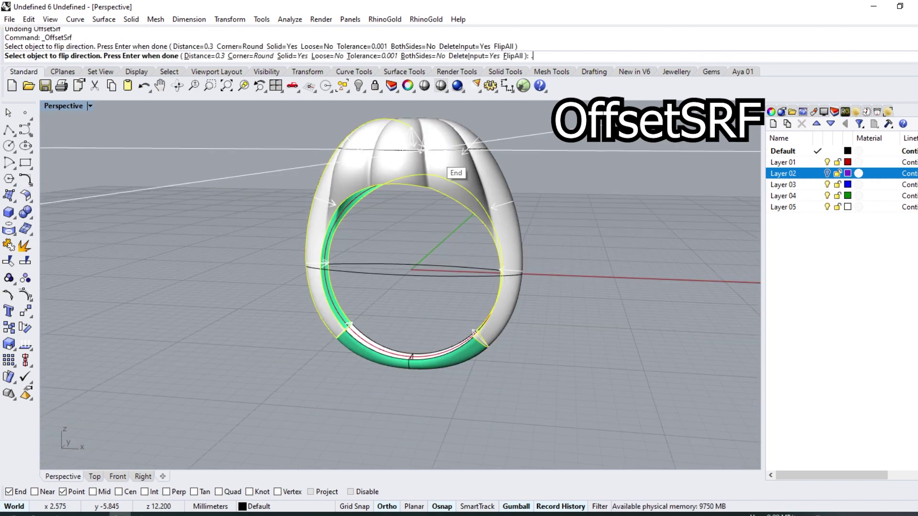
key("Return")
left_click(117, 476)
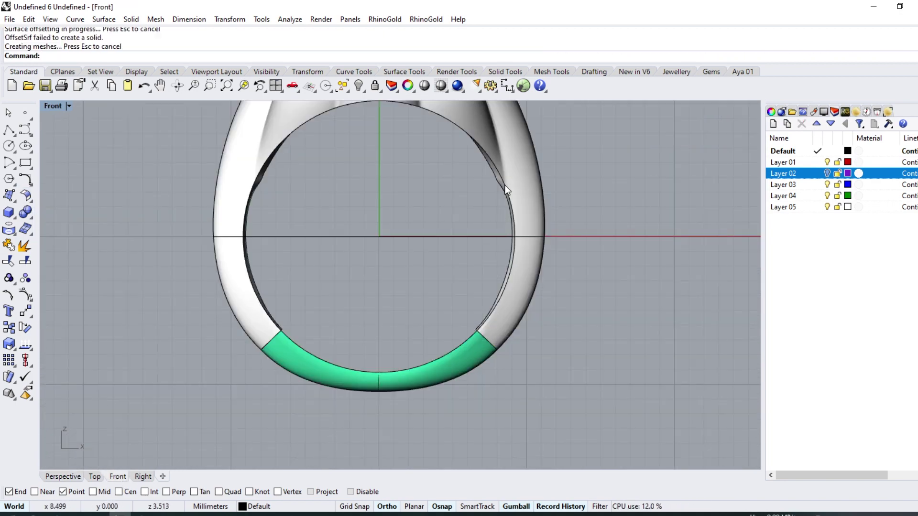
scroll(504, 185, "up", 5)
scroll(476, 194, "down", 1)
scroll(468, 197, "down", 5)
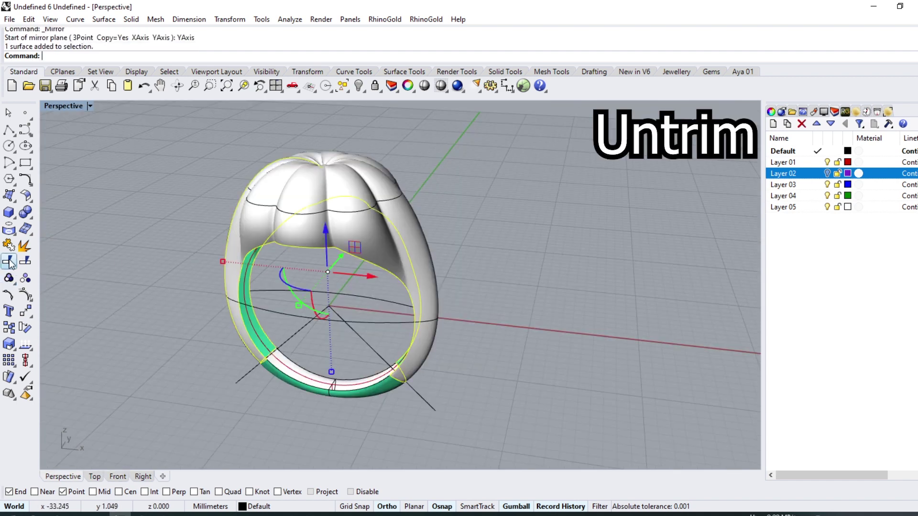
Untrim the ring's inner edge to close the surface into an egg shape.
left_click(9, 262)
left_click(279, 277)
right_click_drag(279, 277, 246, 257)
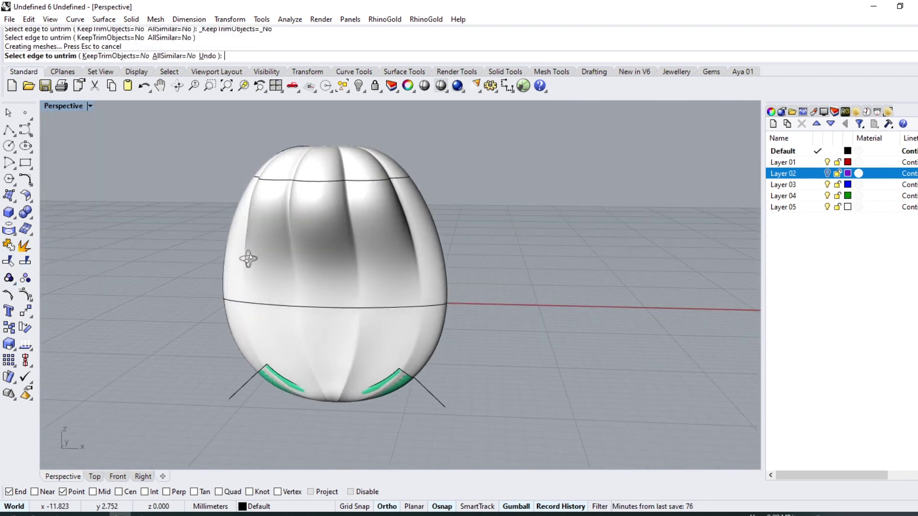
key("Escape")
Trim away the V-shaped wedge between the two lower angled lines in the Front view.
left_click(241, 386)
left_click(422, 390)
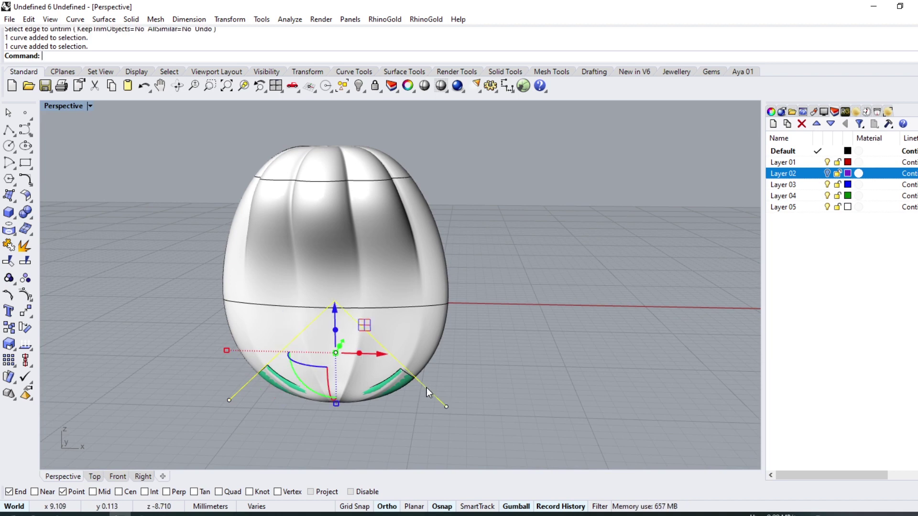
left_click(115, 476)
left_click(8, 262)
scroll(323, 310, "up", 3)
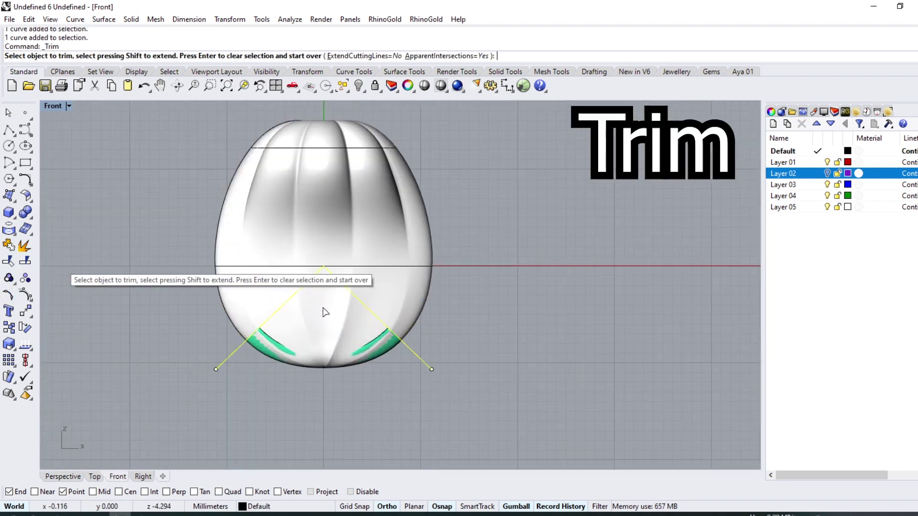
scroll(322, 302, "up", 2)
left_click(322, 302)
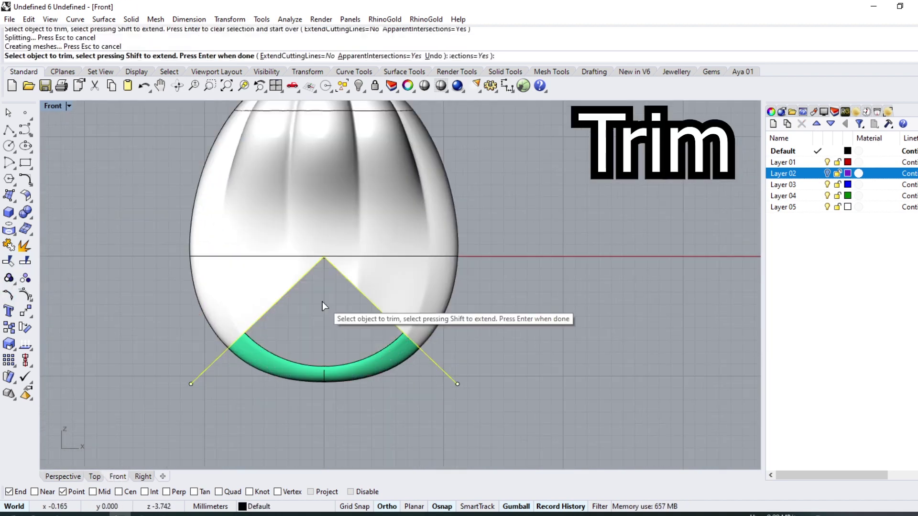
left_click(71, 477)
Offset the ring's outer surface by 0.6 mm.
right_click_drag(313, 281, 312, 209)
left_click(311, 209)
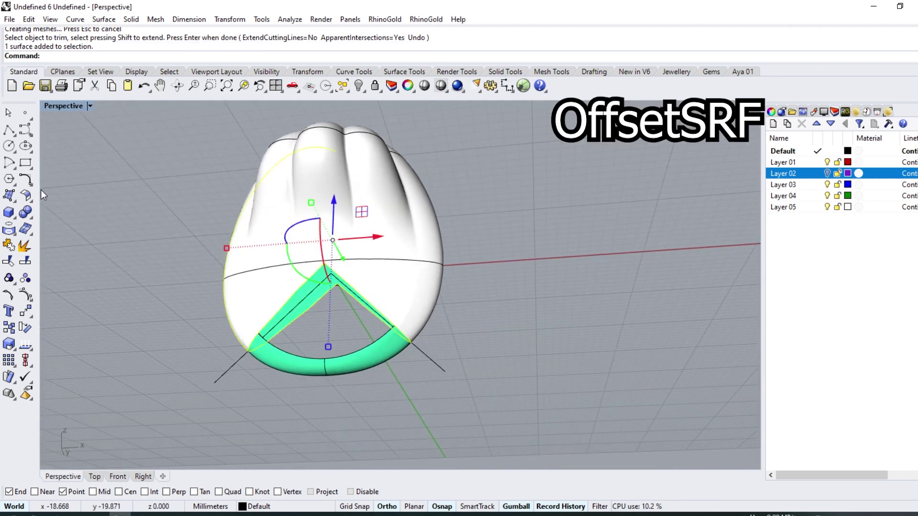
left_click(30, 201)
left_click(60, 218)
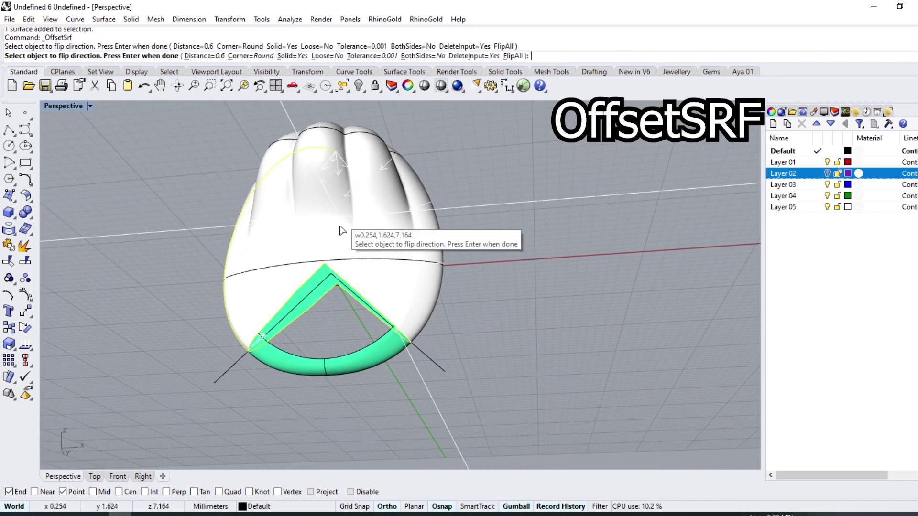
key("Return")
Switch the view to wireframe and select the finger-hole circle.
scroll(353, 285, "up", 3)
right_click_drag(352, 285, 371, 202)
scroll(371, 201, "down", 5)
scroll(356, 334, "down", 3)
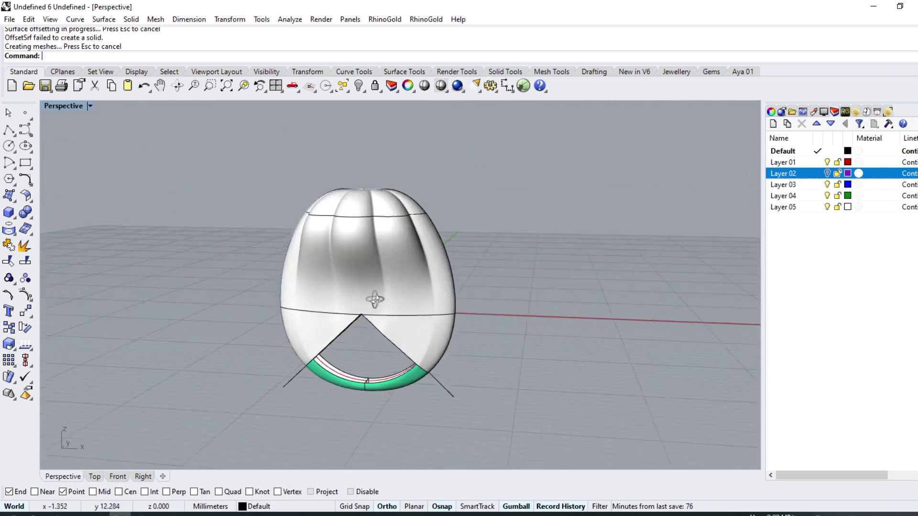
key("ctrl+alt+w")
left_click(304, 291)
left_click(32, 218)
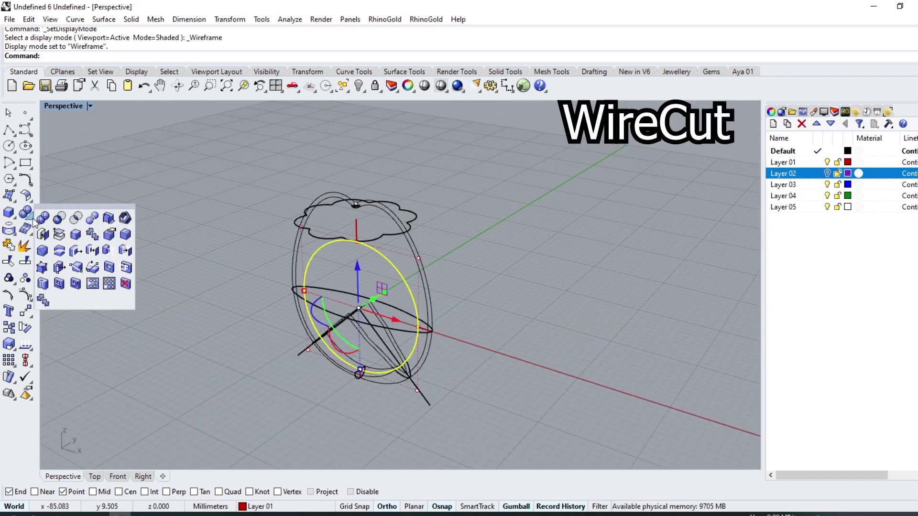
WireCut the ring surface with the circle, removing the inner disc straight through.
left_click(60, 253)
key("ctrl+alt+s")
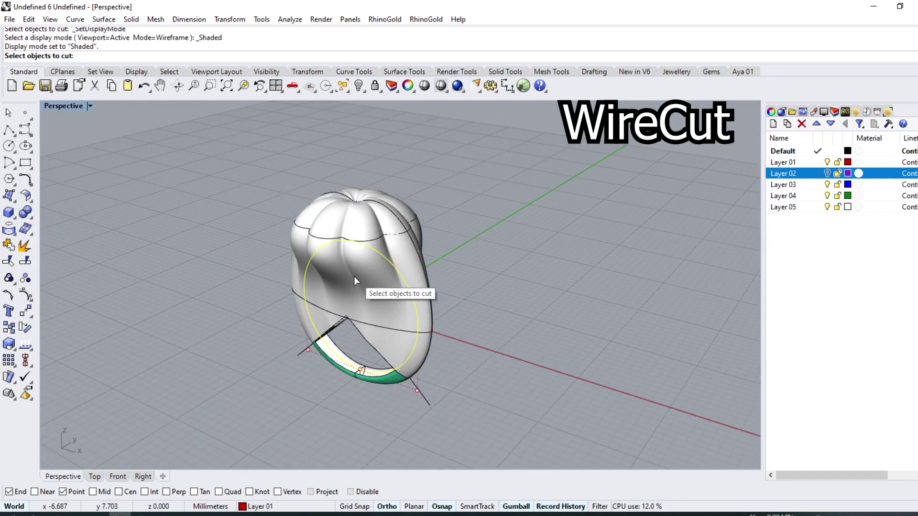
left_click(353, 276)
key("Return")
key("Return")
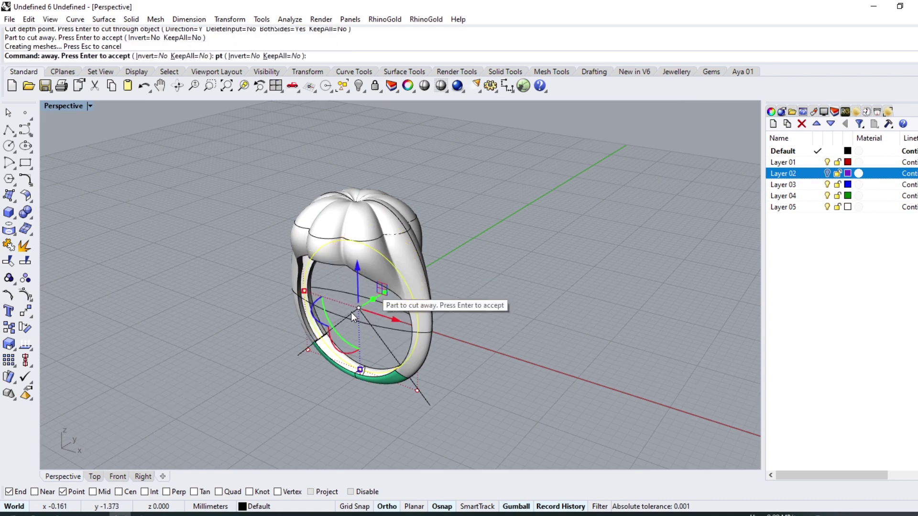
key("Return")
mouse_move(350, 312)
right_mouse_down()
mouse_move(467, 221)
mouse_move(434, 322)
right_mouse_up()
Undo the 0.6 mm surface offset in the Front view.
left_click(126, 477)
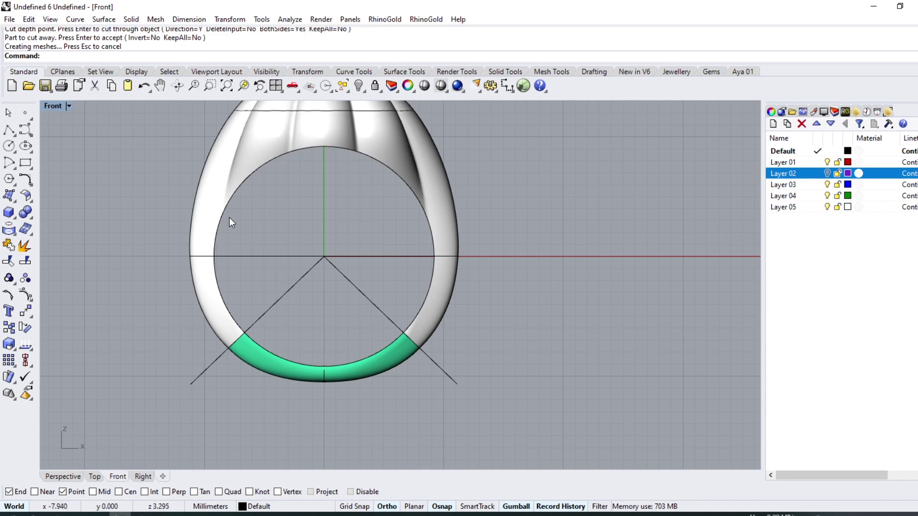
key("ctrl+z")
left_click(13, 139)
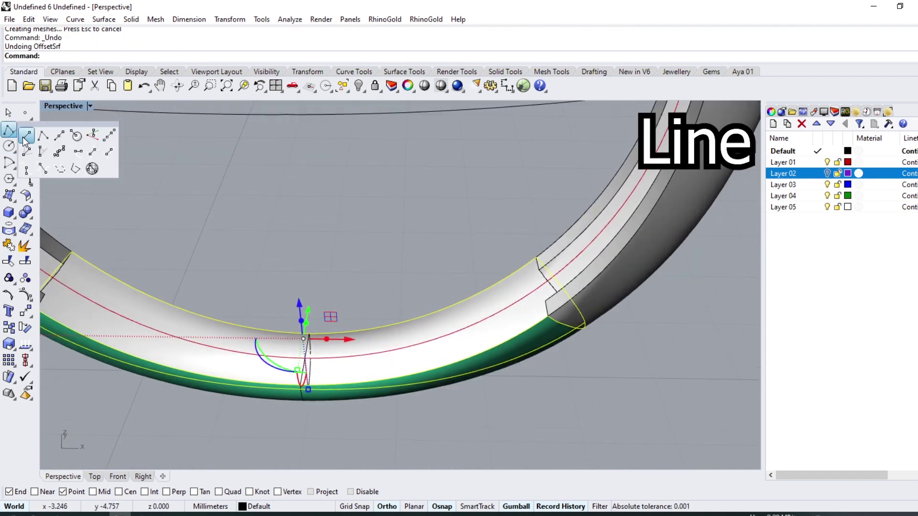
Draw two section lines across the band gap, each from a lower edge end to an upper corner.
left_click(547, 316)
left_click(537, 259)
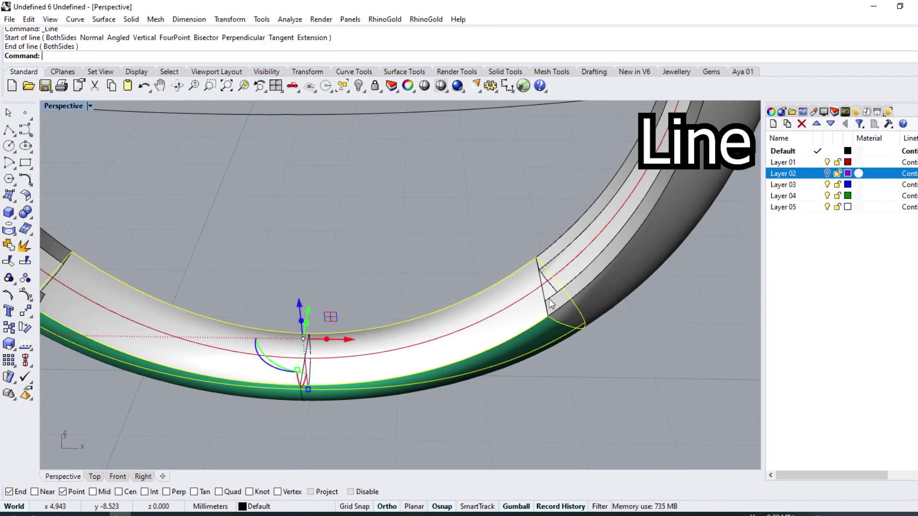
scroll(308, 322, "down", 3)
scroll(309, 322, "up", 3)
key("Return")
left_click(299, 302)
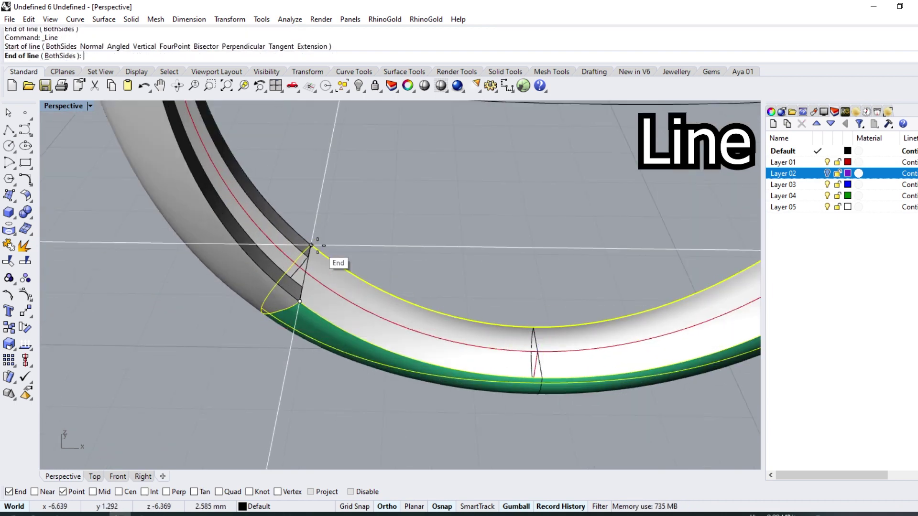
left_click(311, 245)
Sweep2 along the upper and lower band edges through both section lines.
left_click(103, 19)
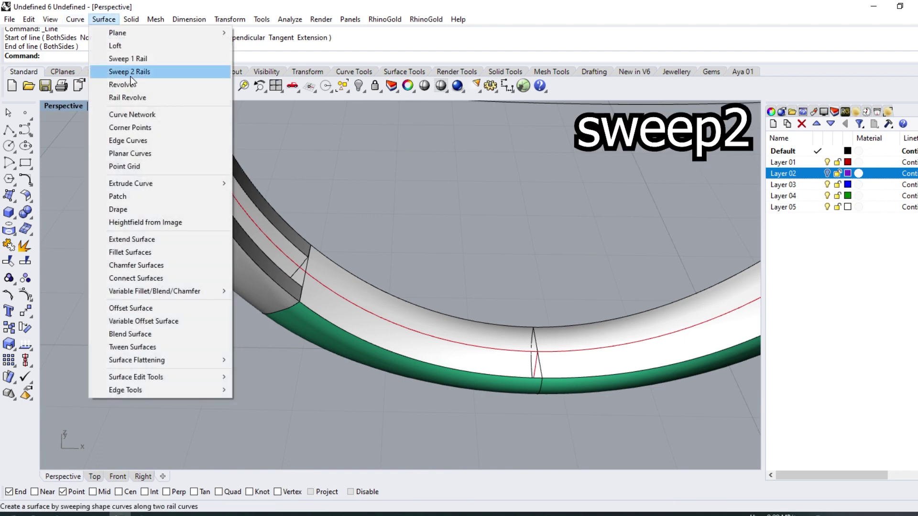
left_click(131, 73)
left_click(379, 287)
left_click(354, 338)
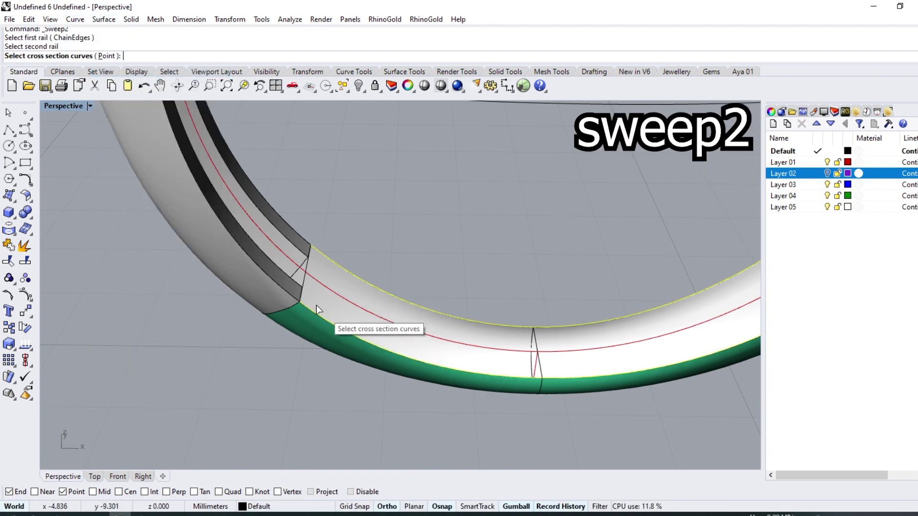
left_click(303, 277)
scroll(306, 287, "down", 3)
scroll(567, 292, "up", 3)
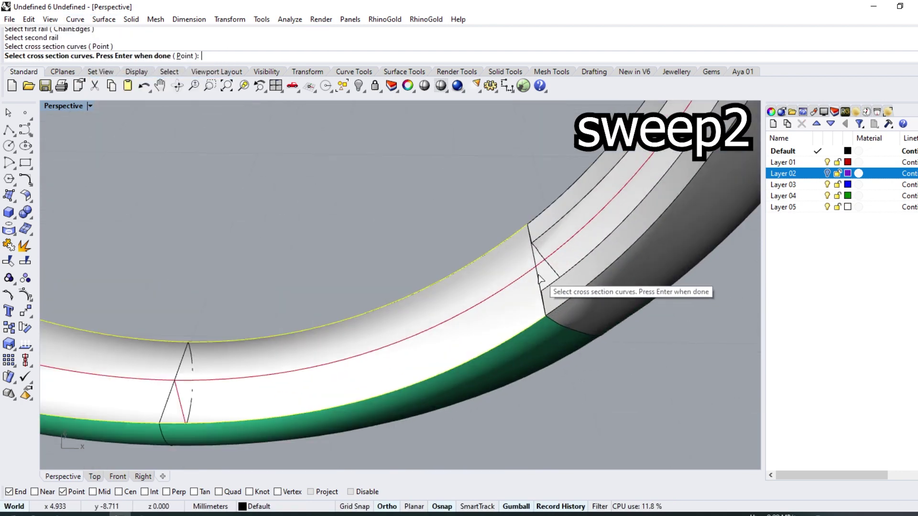
left_click(539, 278)
key("Return")
key("Return")
Join the new green sweep surface with the adjacent grey band piece.
scroll(415, 296, "down", 2)
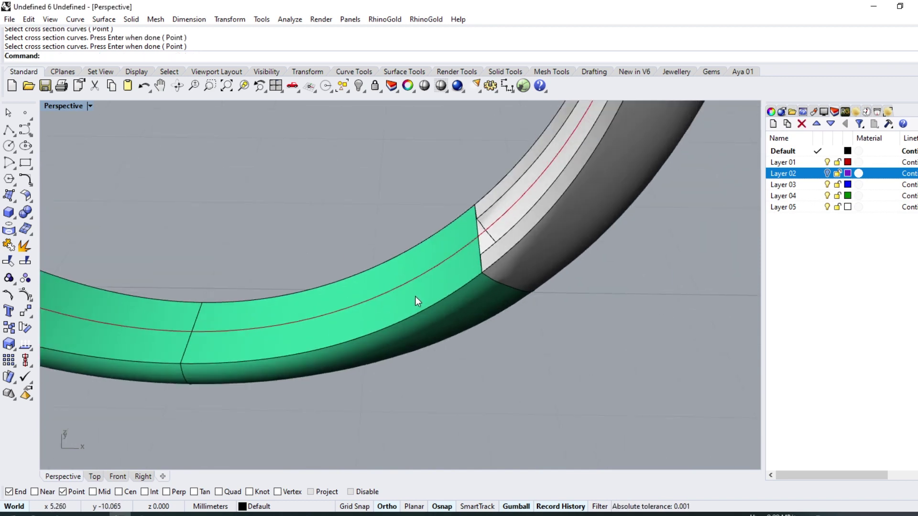
left_click(417, 299)
left_click(484, 294, "shift")
left_click(8, 246)
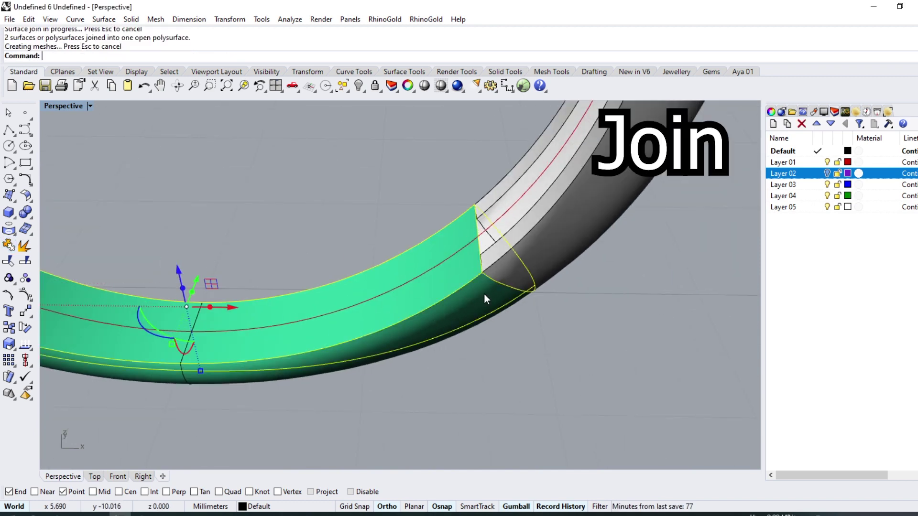
Cap the joined band's open ends with the Cap command.
scroll(483, 287, "up", 2)
scroll(480, 268, "up", 3)
key("Escape")
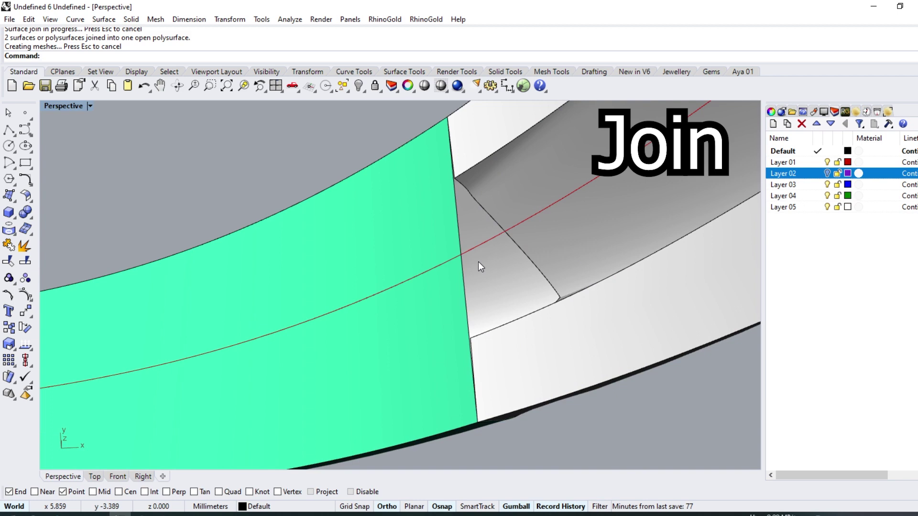
type("ca")
key("Return")
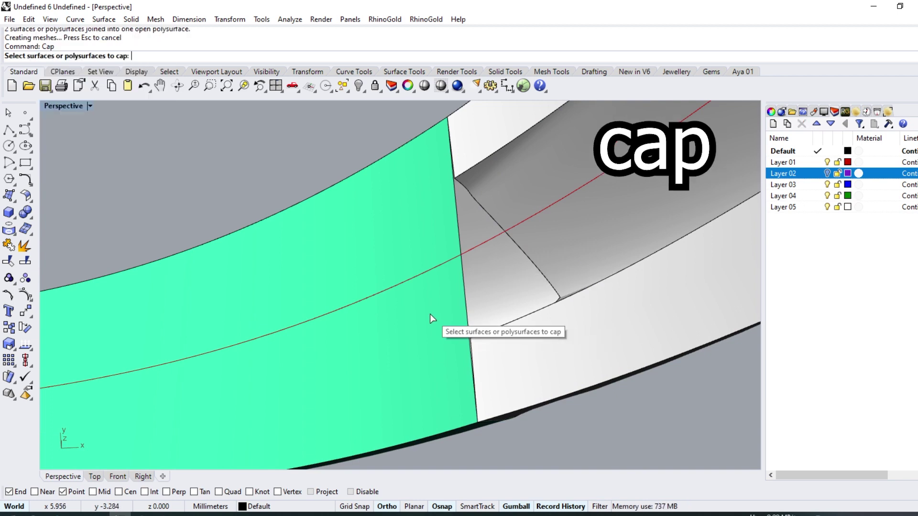
left_click(429, 314)
key("Return")
Orbit the Perspective view to inspect the closed ring from several angles.
scroll(492, 279, "down", 3)
scroll(493, 280, "down", 5)
mouse_move(354, 349)
right_mouse_down()
mouse_move(337, 155)
mouse_move(291, 207)
mouse_move(437, 365)
right_mouse_up()
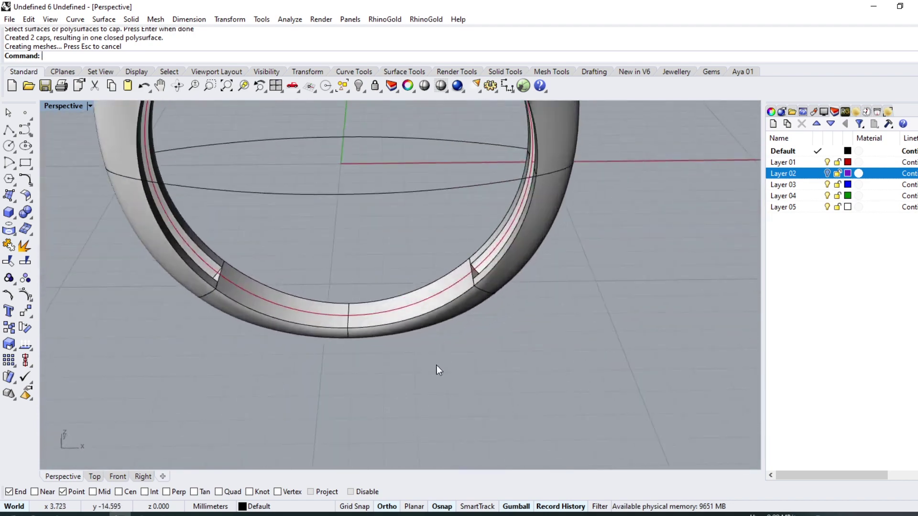
scroll(437, 365, "down", 3)
mouse_move(467, 338)
right_mouse_down()
mouse_move(468, 304)
mouse_move(469, 317)
right_mouse_up()
scroll(470, 332, "up", 3)
scroll(492, 360, "up", 3)
scroll(492, 360, "up", 2)
scroll(501, 363, "down", 5)
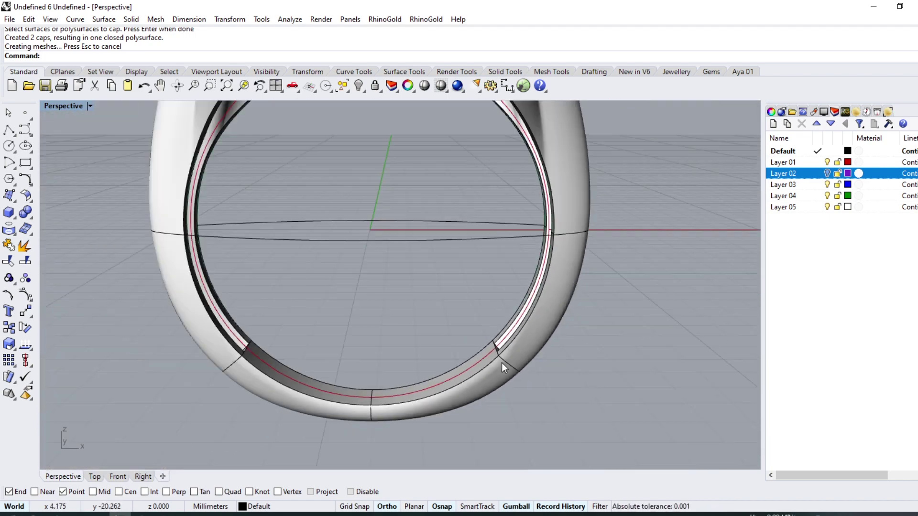
mouse_move(501, 363)
right_mouse_down()
mouse_move(436, 322)
mouse_move(409, 279)
mouse_move(430, 373)
right_mouse_up()
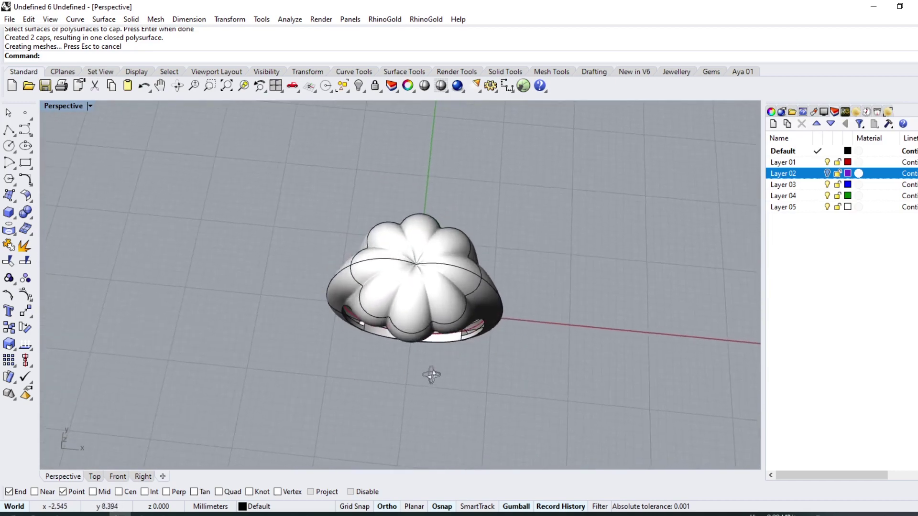
left_click_drag(447, 292, 576, 284)
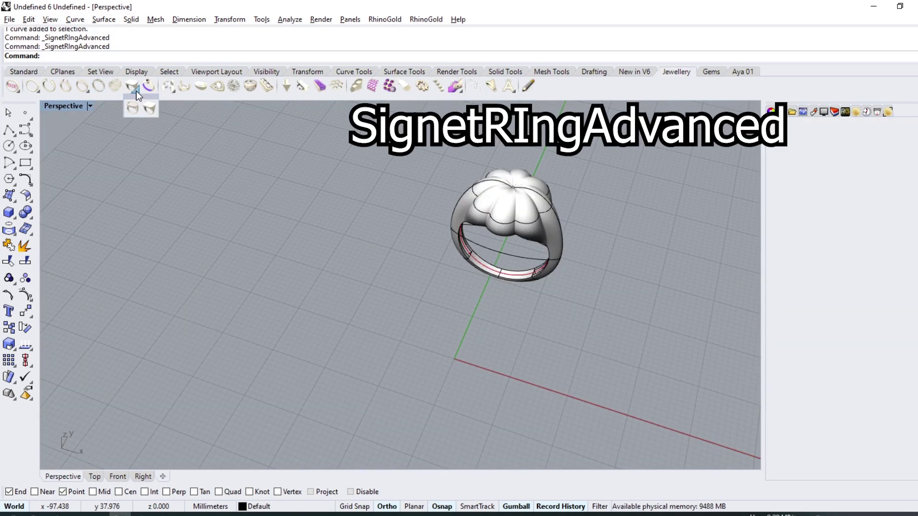
Launch the advanced Signet Ring generator with style 008.
left_click(136, 91)
left_click(139, 108)
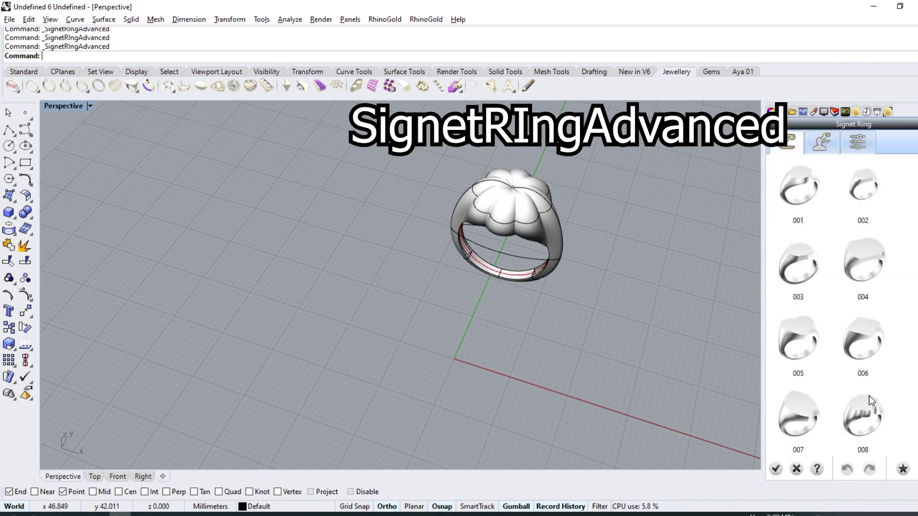
left_click(868, 402)
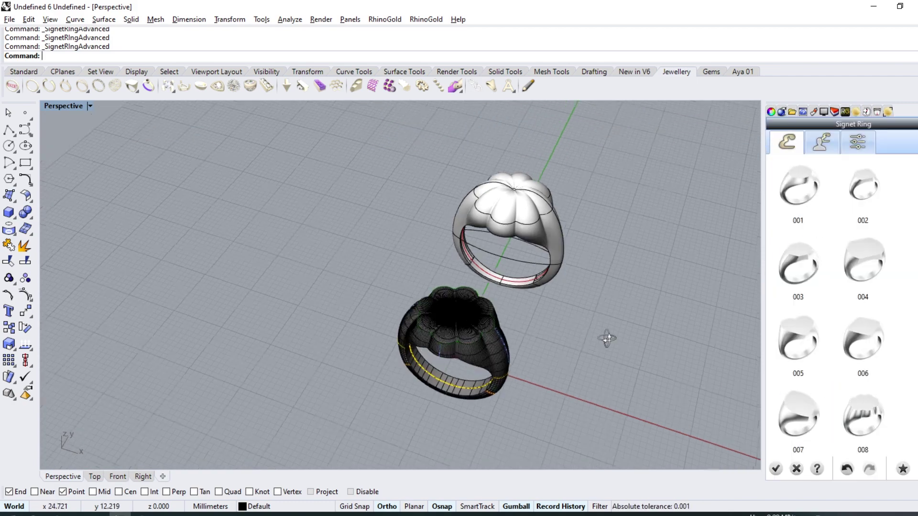
mouse_move(607, 338)
right_mouse_down()
mouse_move(581, 381)
mouse_move(627, 385)
mouse_move(503, 354)
right_mouse_up()
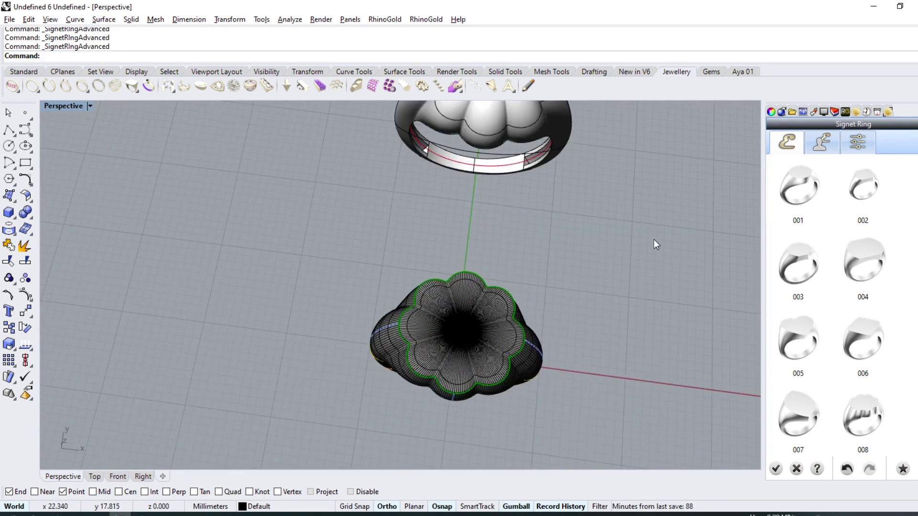
Use the European ring-size region and a top size of 15.00.
left_click(863, 145)
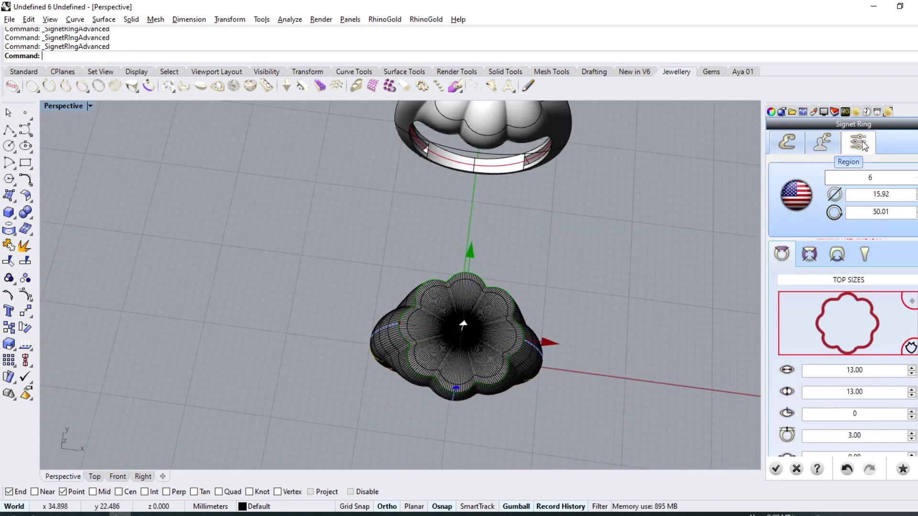
left_click(796, 195)
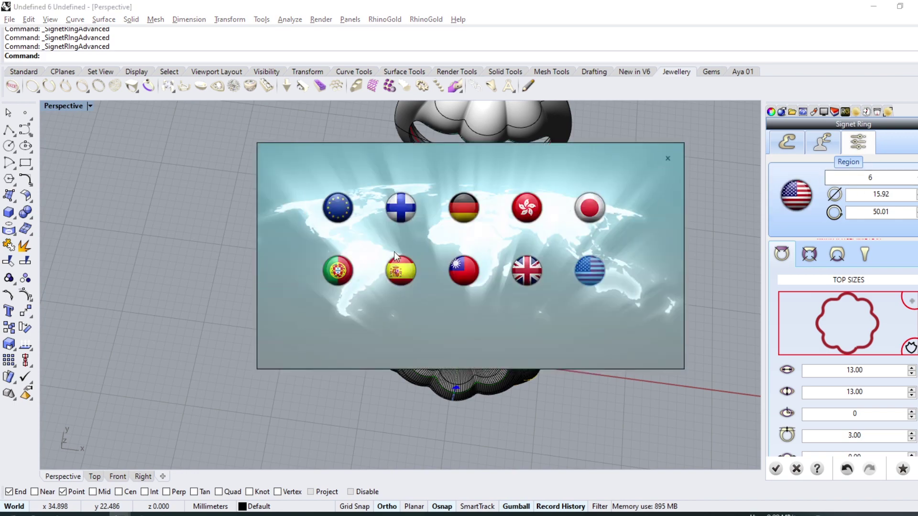
left_click(588, 269)
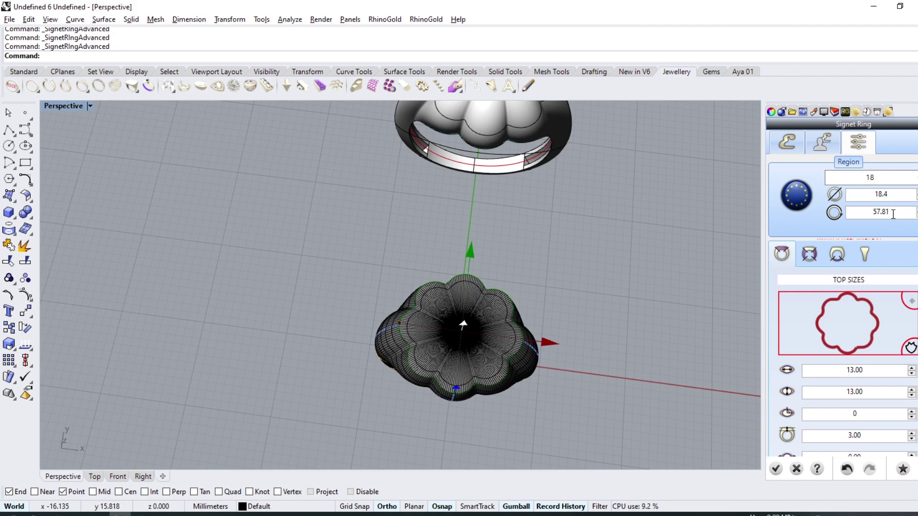
right_click_drag(468, 239, 466, 380)
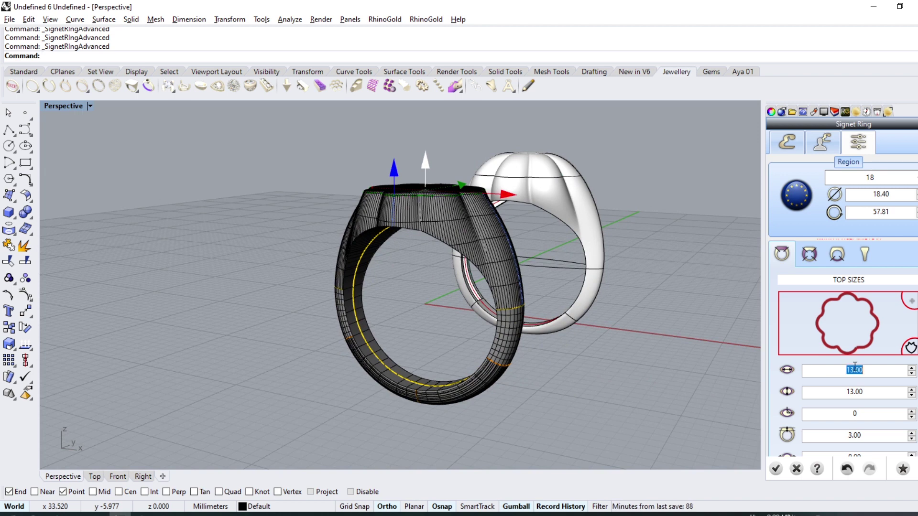
type("15")
left_click(857, 393)
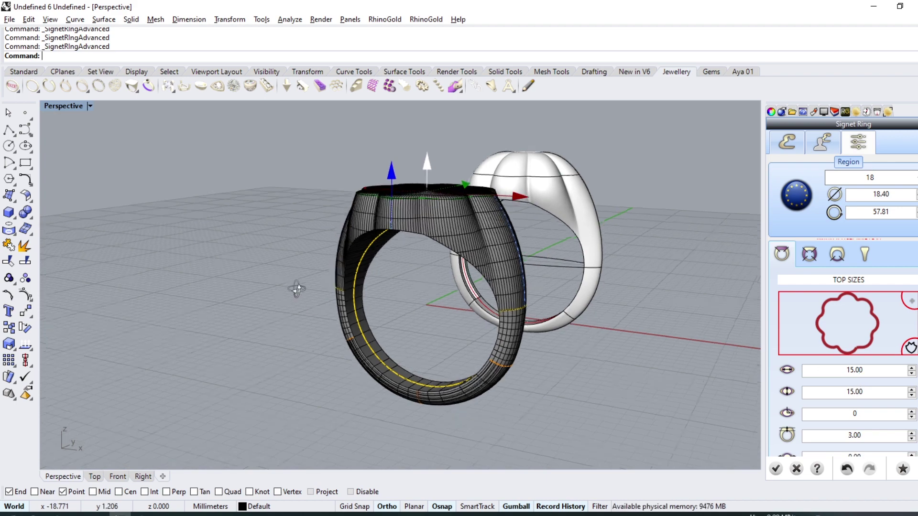
right_click_drag(316, 307, 432, 389)
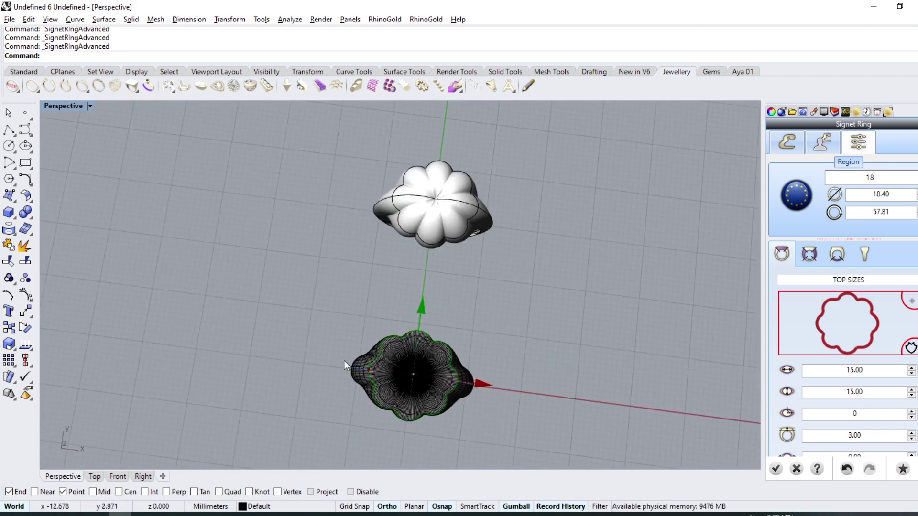
right_click_drag(344, 365, 555, 256)
scroll(432, 242, "up", 3)
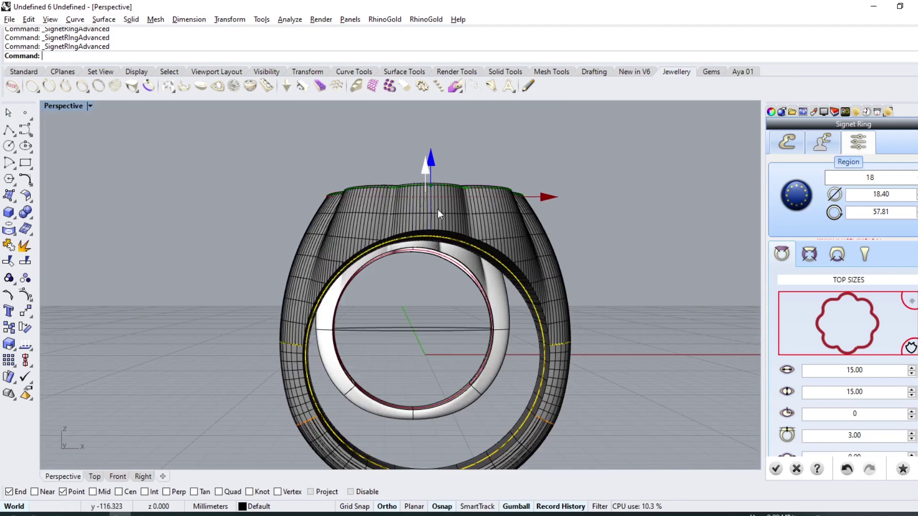
scroll(866, 366, "down", 3)
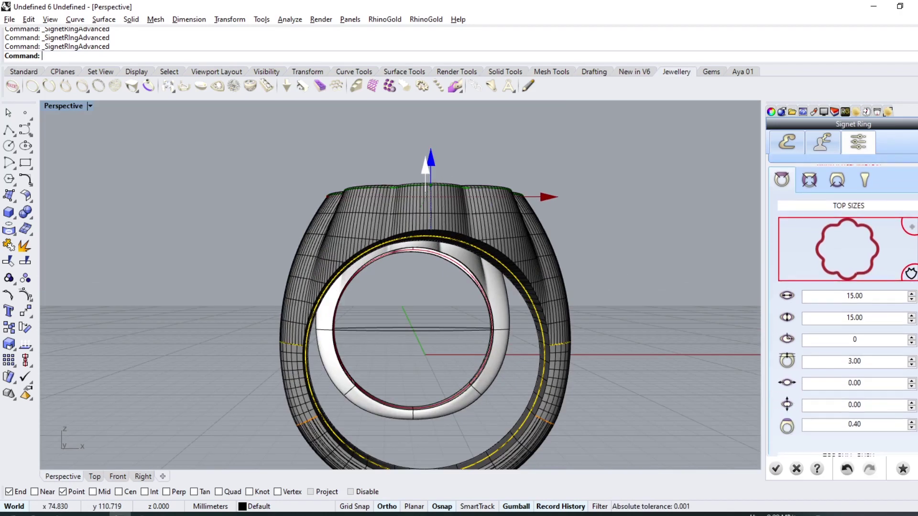
Narrow the shank's lower cross-section in the side view to a central width of 2.00.
left_click(818, 171)
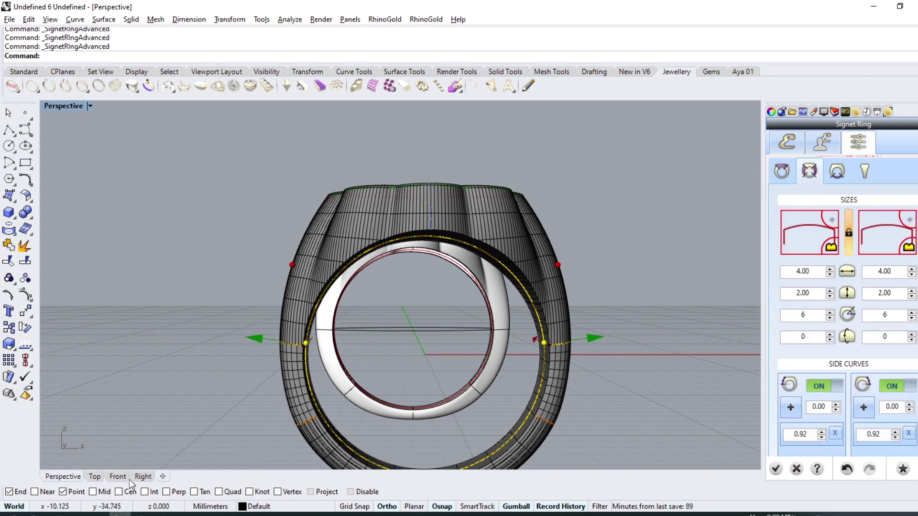
left_click(117, 477)
scroll(478, 373, "up", 1)
scroll(503, 368, "up", 2)
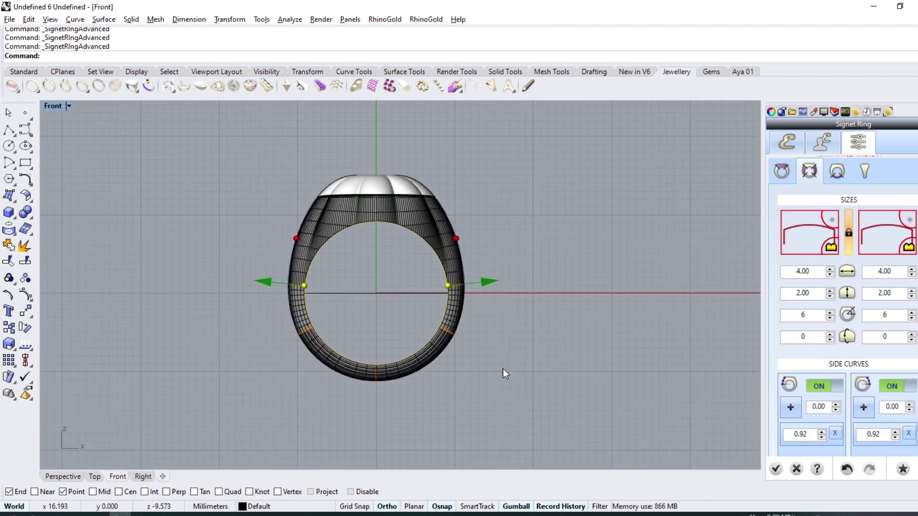
scroll(420, 330, "up", 2)
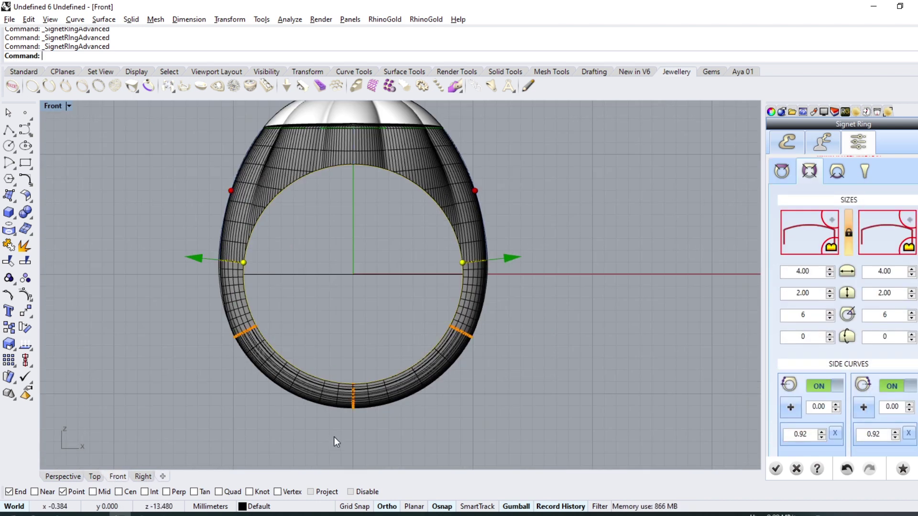
left_click(143, 477)
scroll(420, 333, "down", 2)
scroll(352, 311, "up", 1)
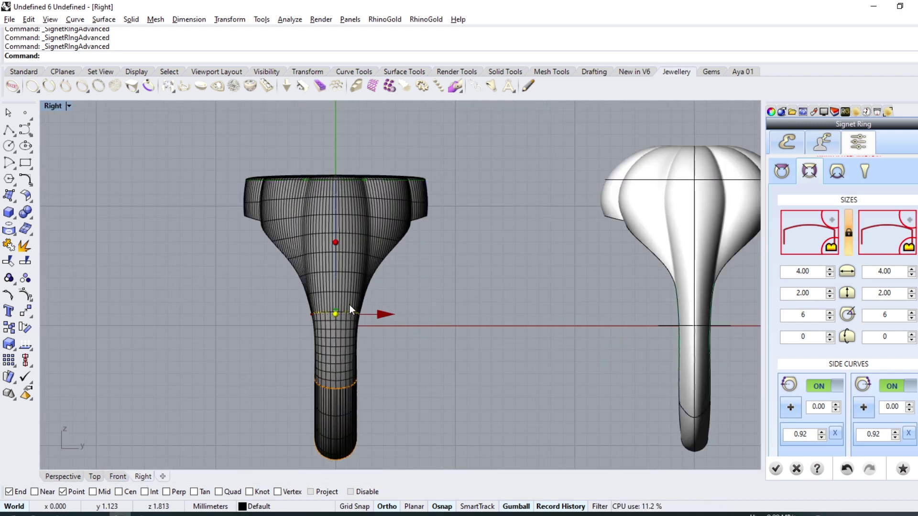
left_click_drag(383, 316, 373, 310)
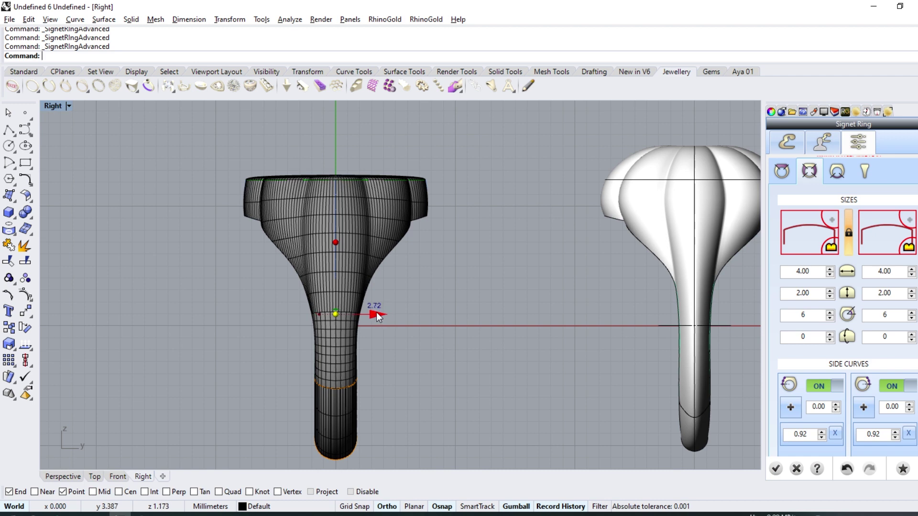
left_click(351, 383)
left_click_drag(372, 375, 372, 375)
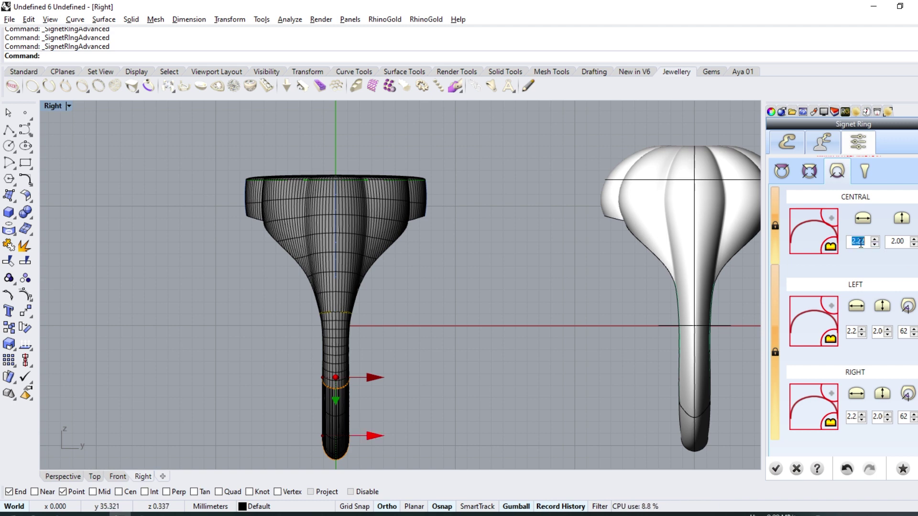
type("2")
key("Return")
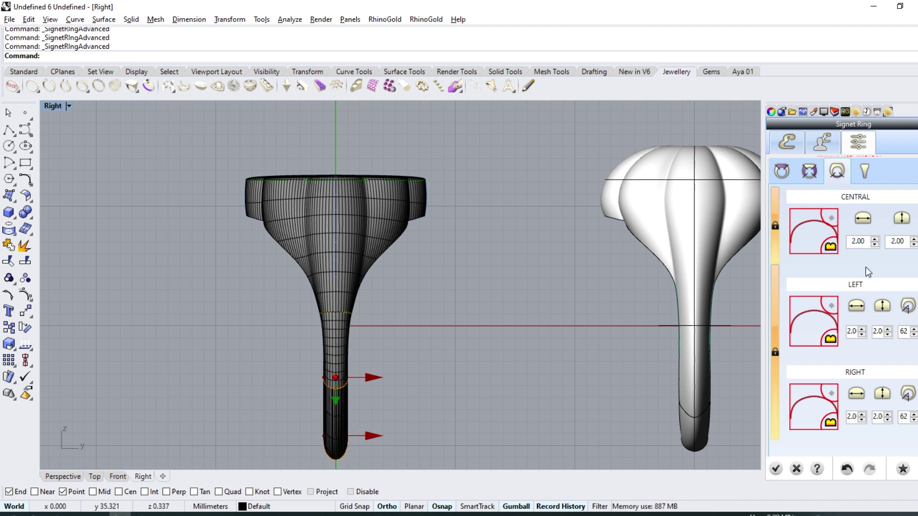
Set the left and right side curve values to 2.00.
left_click(864, 173)
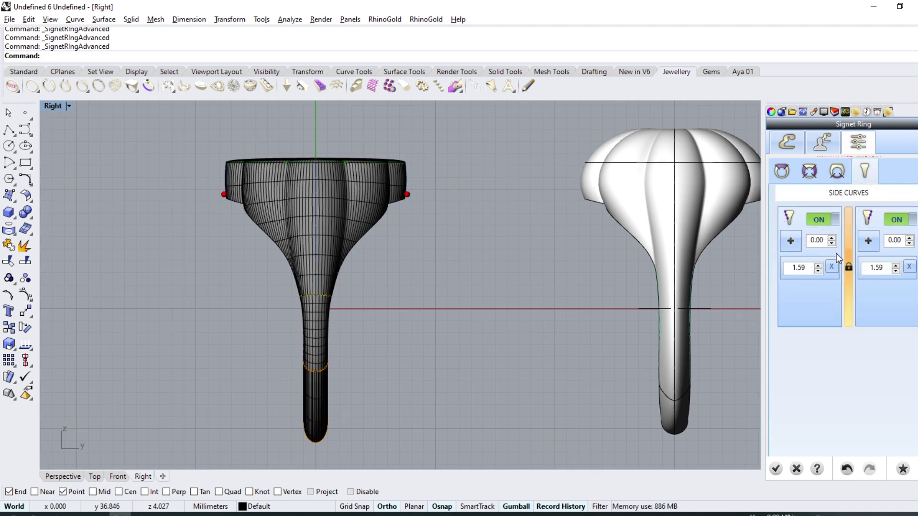
key("Return")
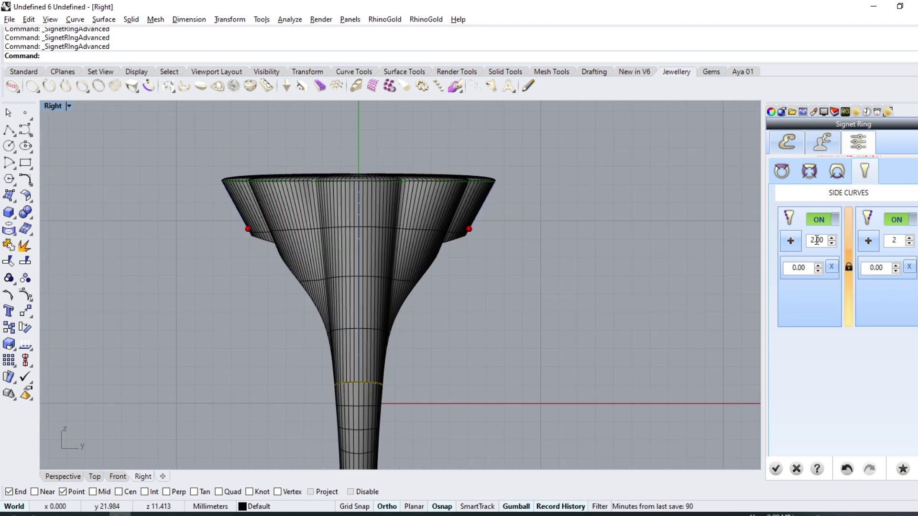
scroll(419, 193, "down", 3)
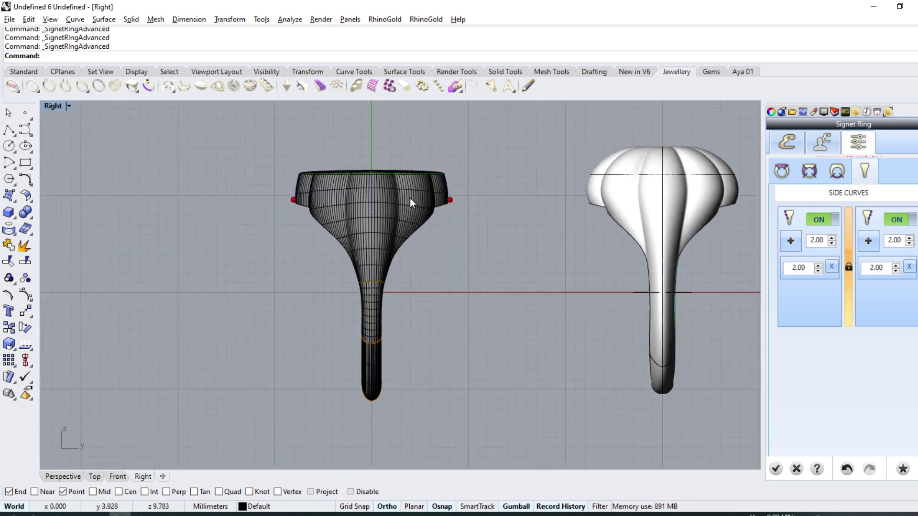
scroll(412, 186, "up", 2)
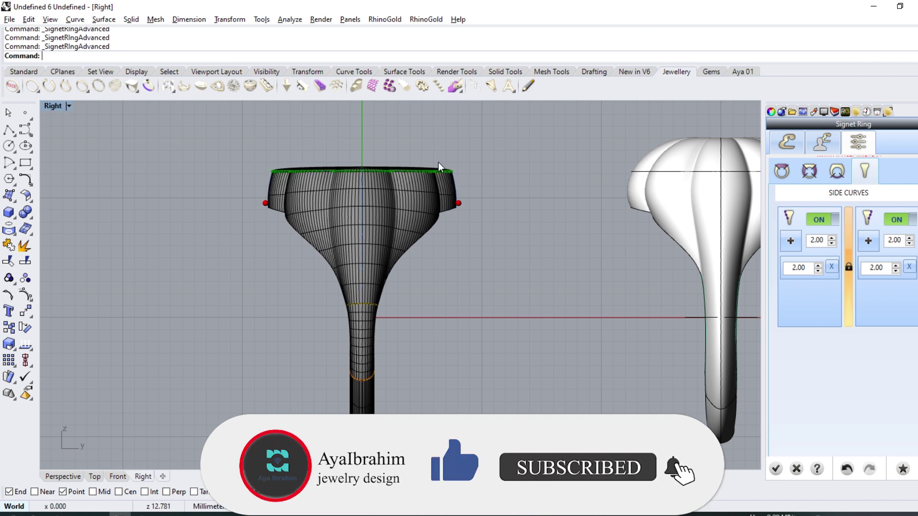
scroll(412, 242, "down", 2)
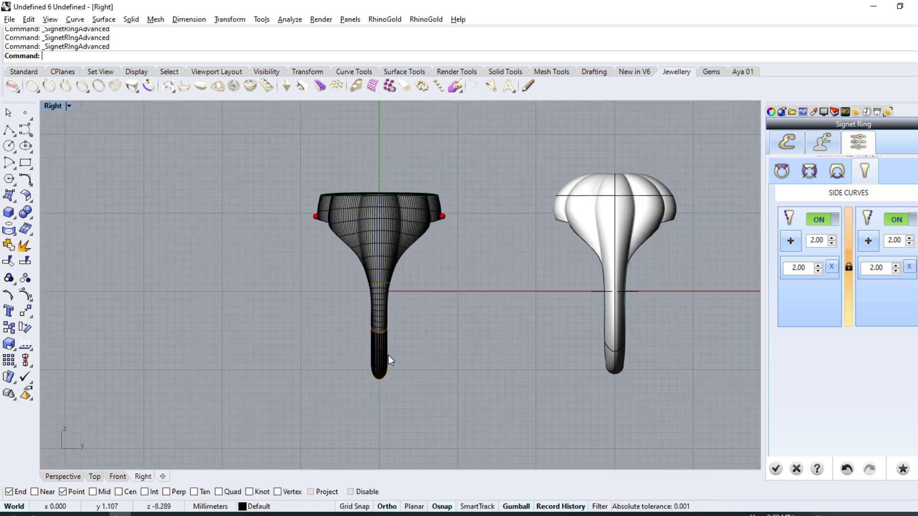
scroll(388, 355, "up", 2)
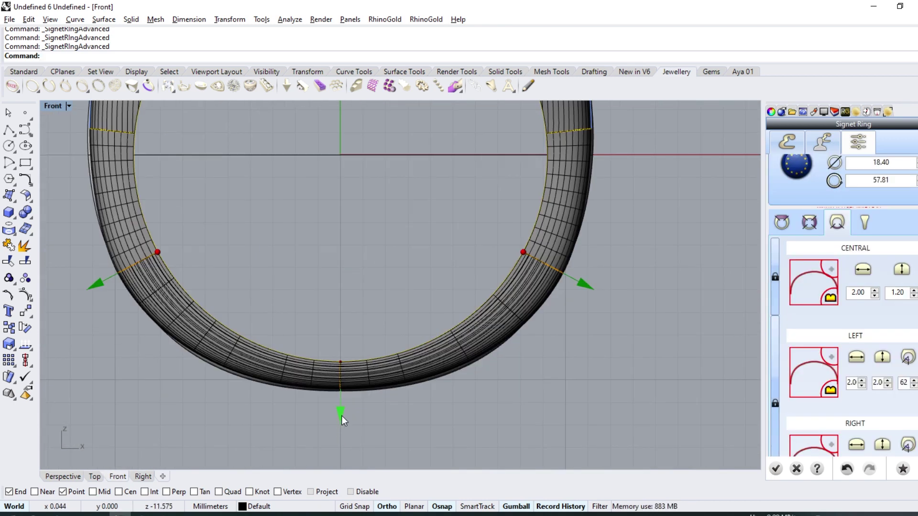
Raise the central band thickness through 1.30, 1.50 and 1.80 to 2.00.
left_click_drag(391, 400, 392, 383)
scroll(376, 363, "down", 2)
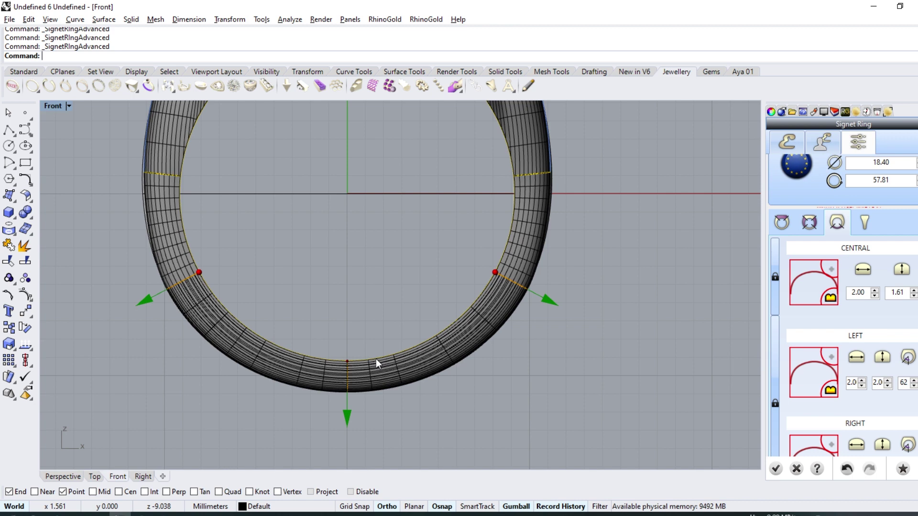
scroll(855, 347, "up", 1)
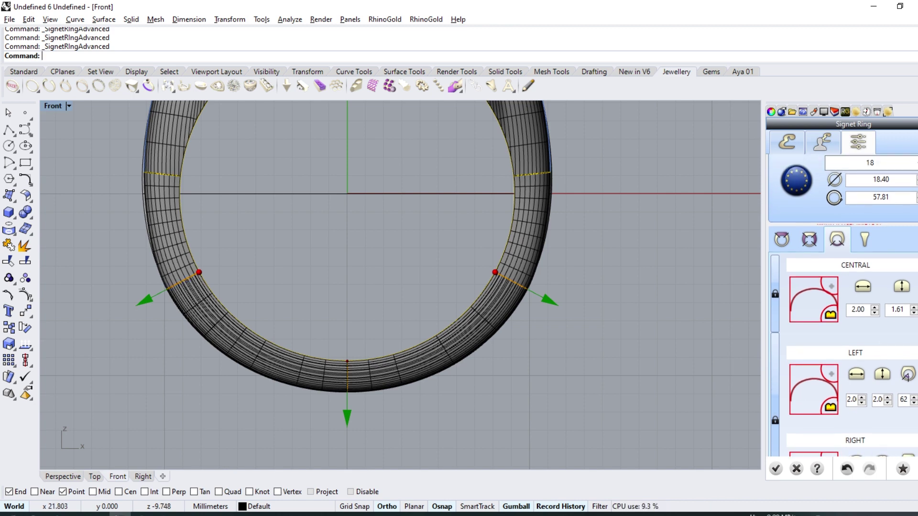
left_click(899, 310)
type("1.3")
key("Return")
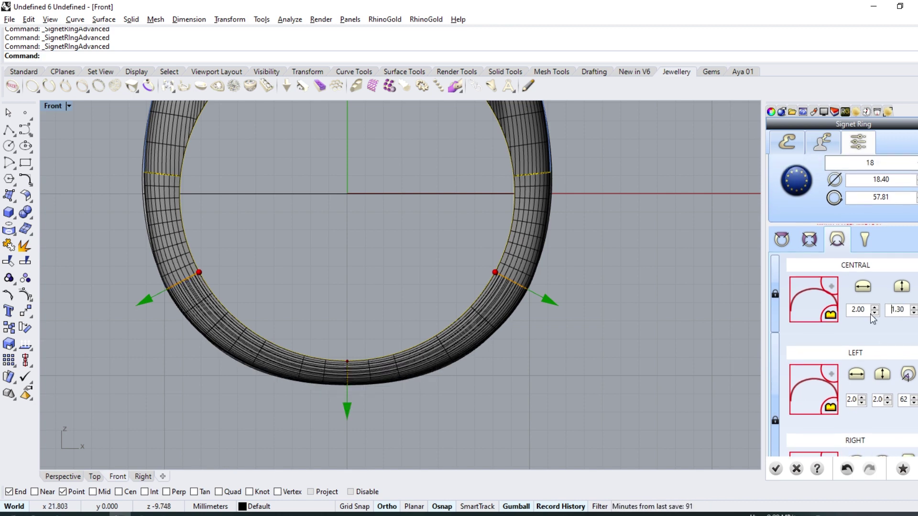
double_click(899, 309)
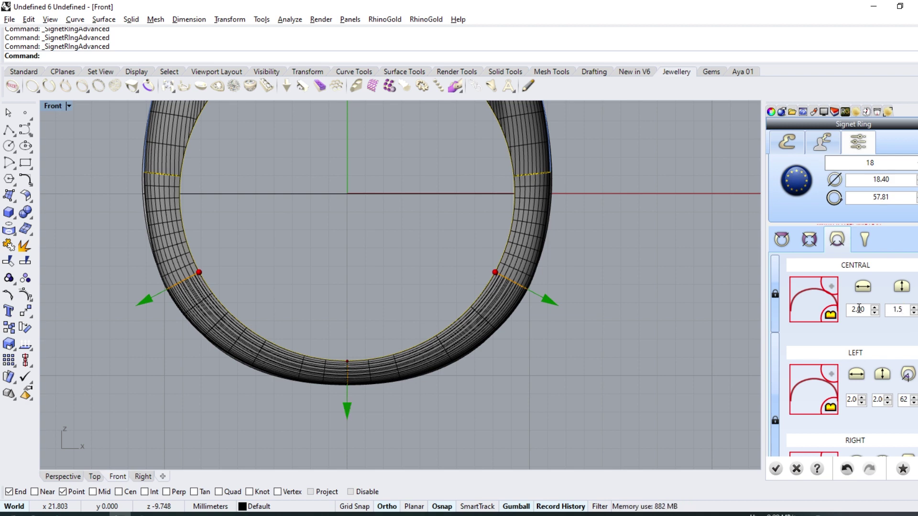
type("1.8")
key("Return")
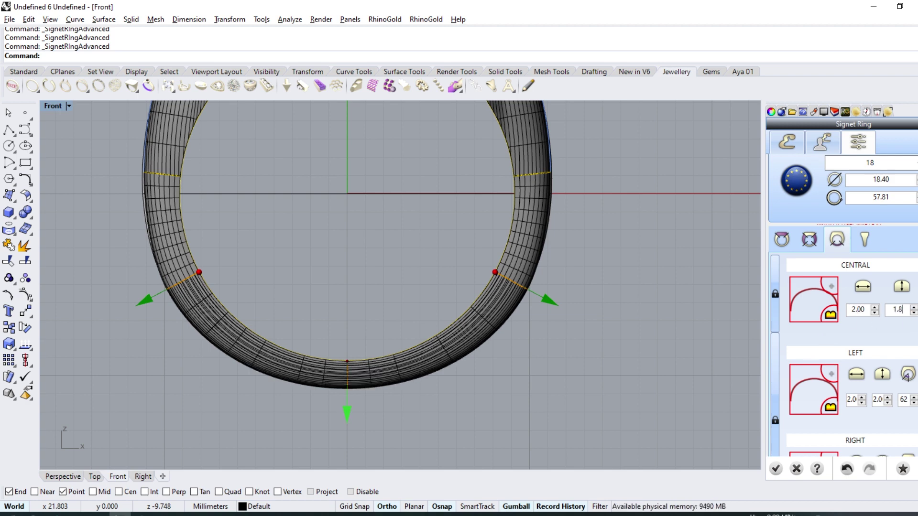
key("Return")
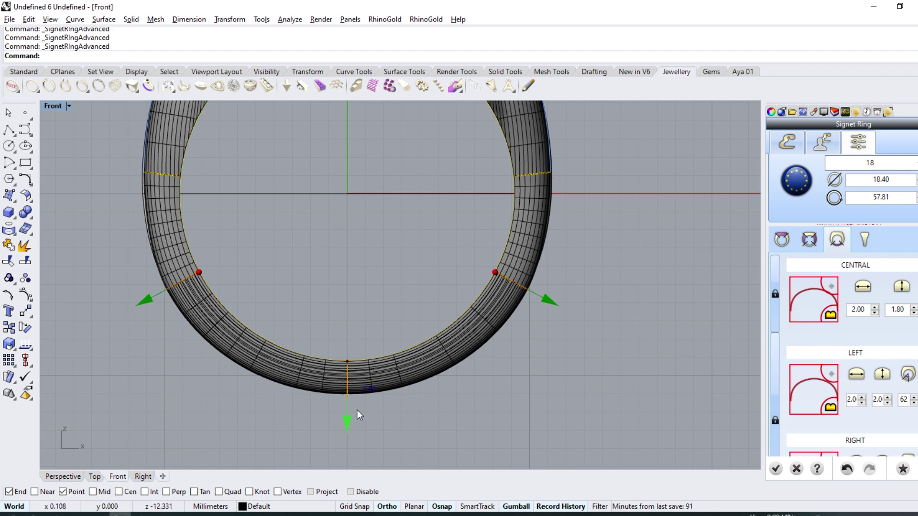
left_click_drag(360, 415, 414, 393)
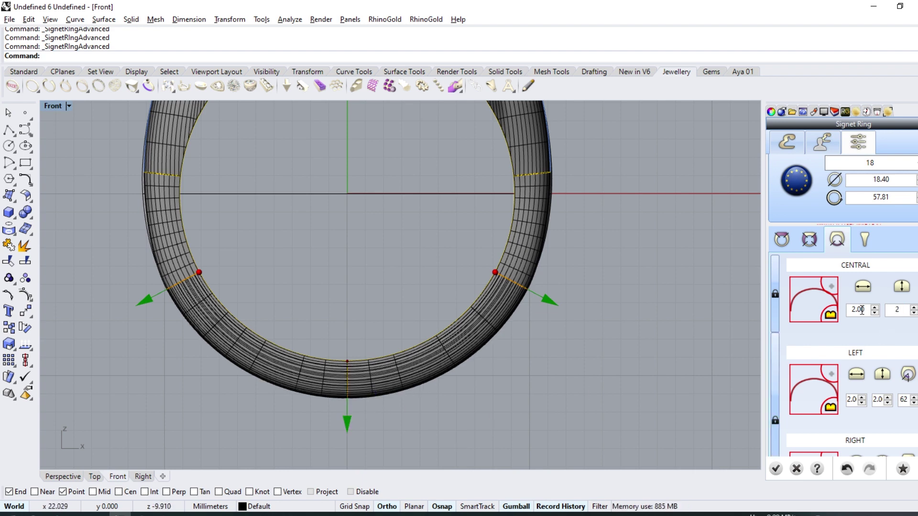
key("ctrl+F4")
Accept the signet ring settings to build the second ring, then orbit to view both.
left_click(780, 472)
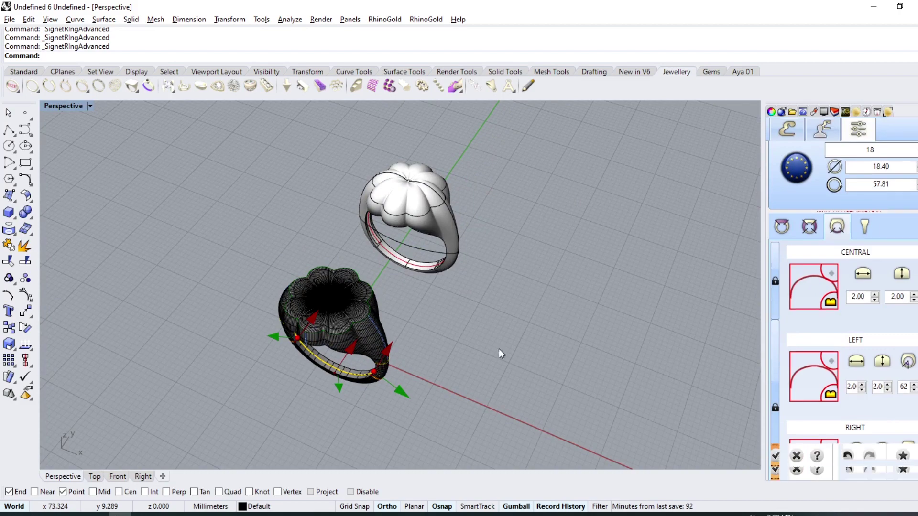
mouse_move(466, 356)
right_mouse_down()
mouse_move(260, 297)
mouse_move(336, 260)
mouse_move(511, 303)
mouse_move(142, 318)
mouse_move(140, 386)
mouse_move(147, 348)
right_mouse_up()
scroll(296, 219, "up", 5)
mouse_move(297, 218)
right_mouse_down()
mouse_move(280, 333)
mouse_move(338, 250)
mouse_move(322, 342)
mouse_move(308, 276)
right_mouse_up()
Extract the flat top face from the left ring without keeping a copy.
left_click(305, 272)
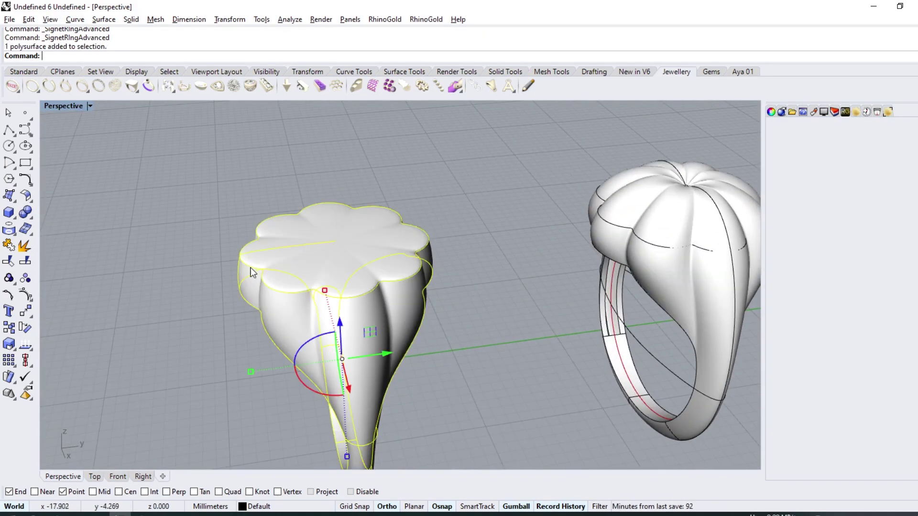
left_click(8, 245)
left_click(171, 56)
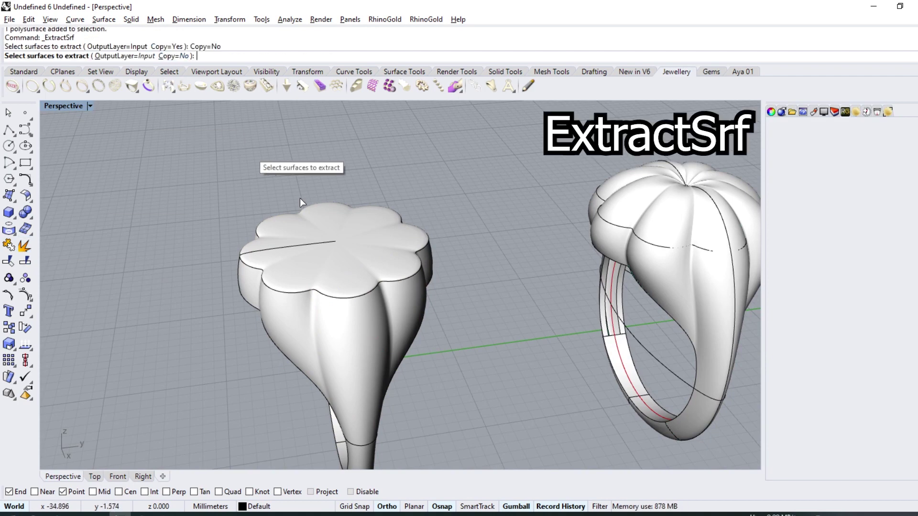
left_click(353, 261)
key("Return")
Duplicate the top face's rim-to-centre edge as a curve.
left_click(93, 238)
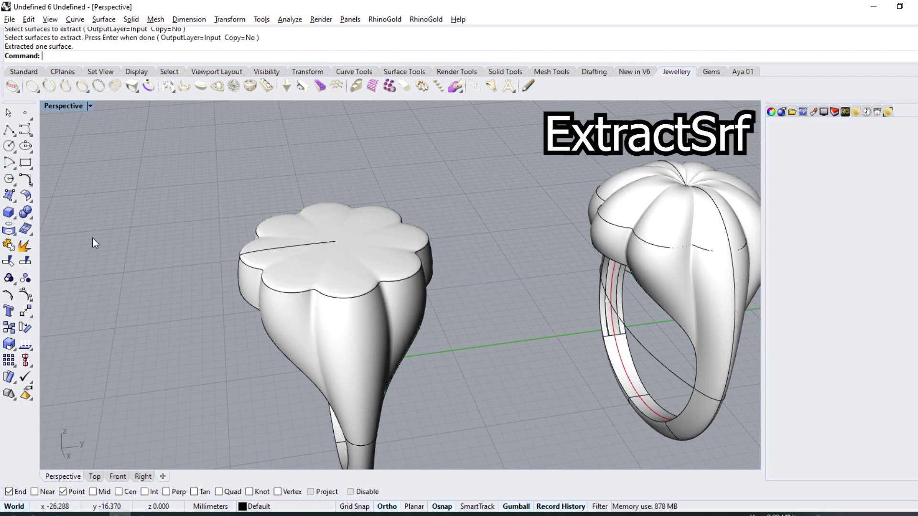
left_click(17, 236)
left_click(60, 234)
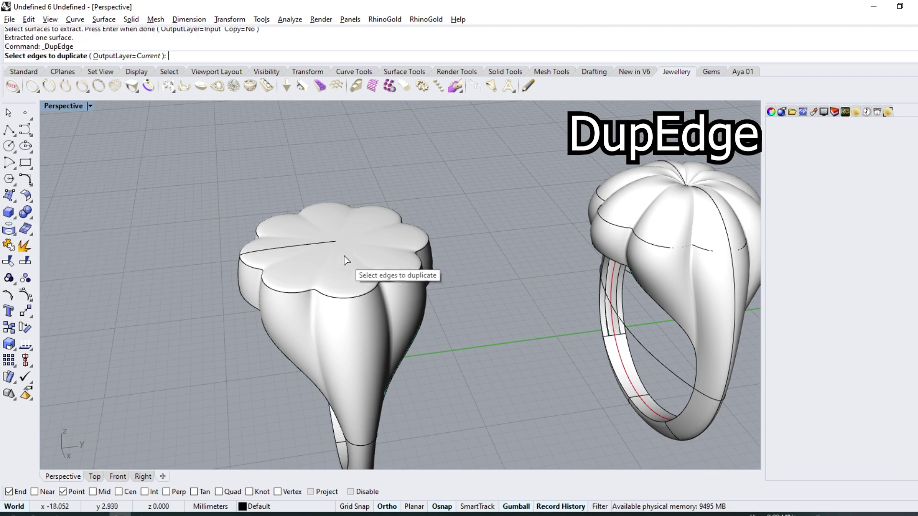
left_click(321, 243)
key("Return")
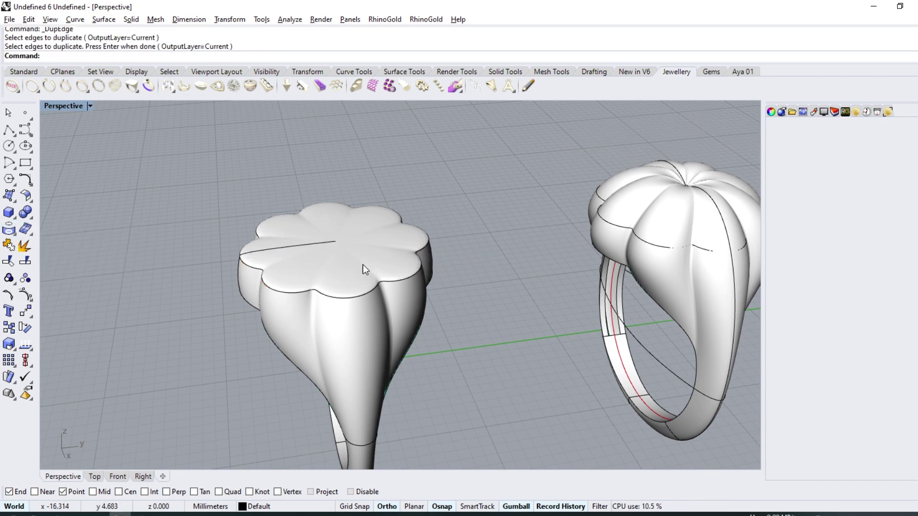
Delete the extracted top face, leaving the ring's top open.
left_click(363, 264)
key("Delete")
left_click(246, 246)
right_click_drag(246, 246, 202, 231)
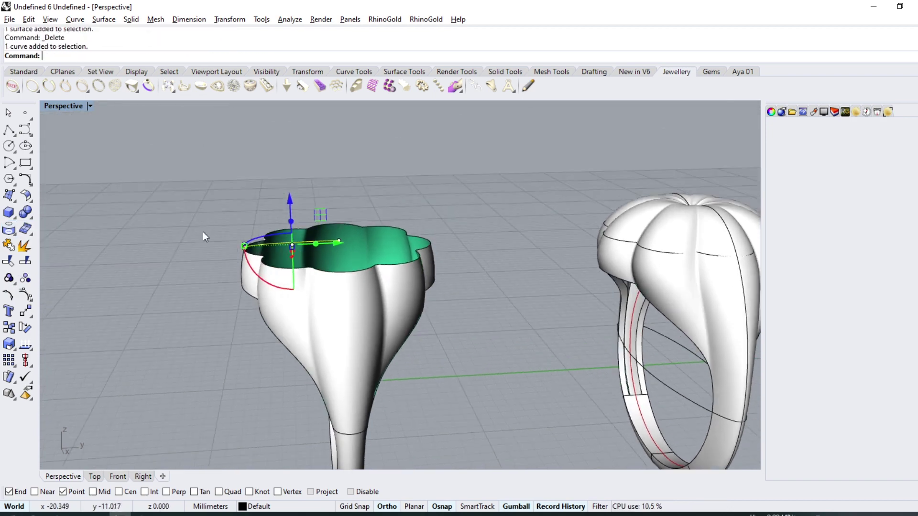
Rebuild the copied edge curve to 4 points, degree 3, and raise a middle control point.
left_click(30, 190)
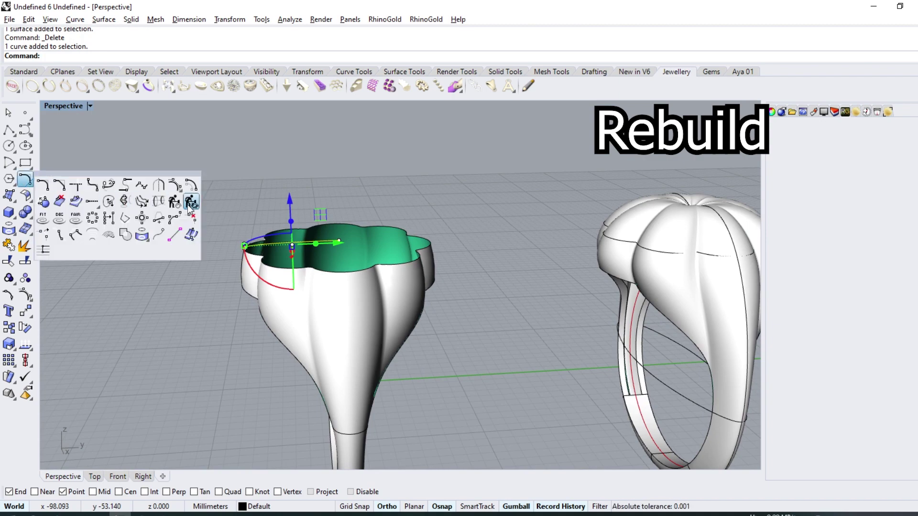
left_click(190, 205)
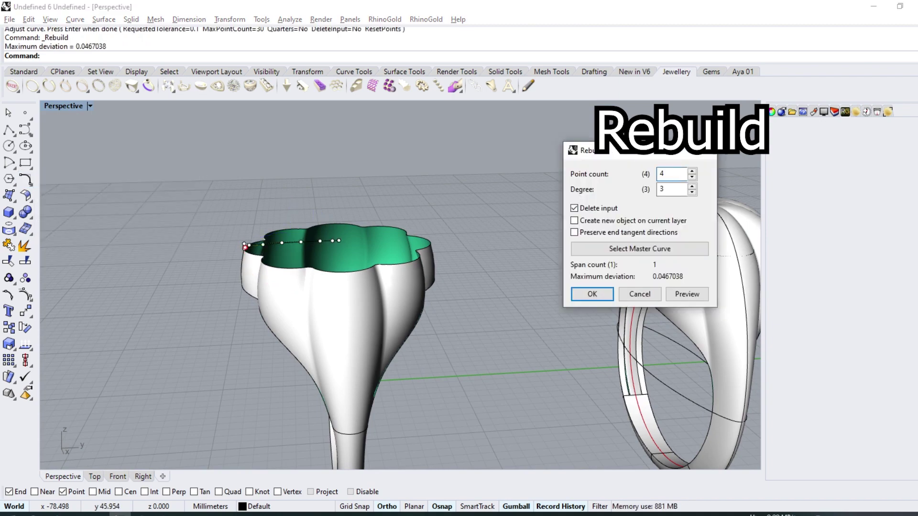
key("Return")
scroll(310, 260, "up", 3)
mouse_move(254, 160)
left_mouse_down()
mouse_move(242, 205)
mouse_move(234, 152)
mouse_move(237, 161)
left_mouse_up()
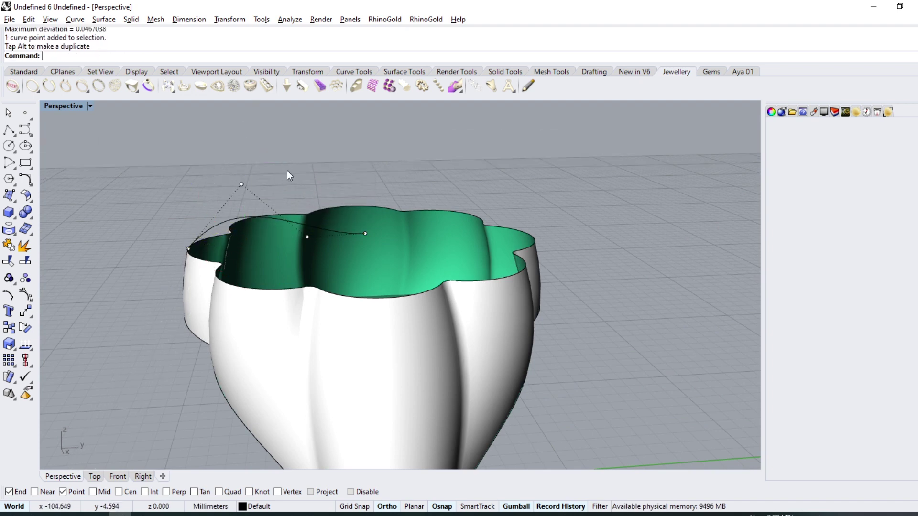
left_click_drag(307, 236, 305, 174)
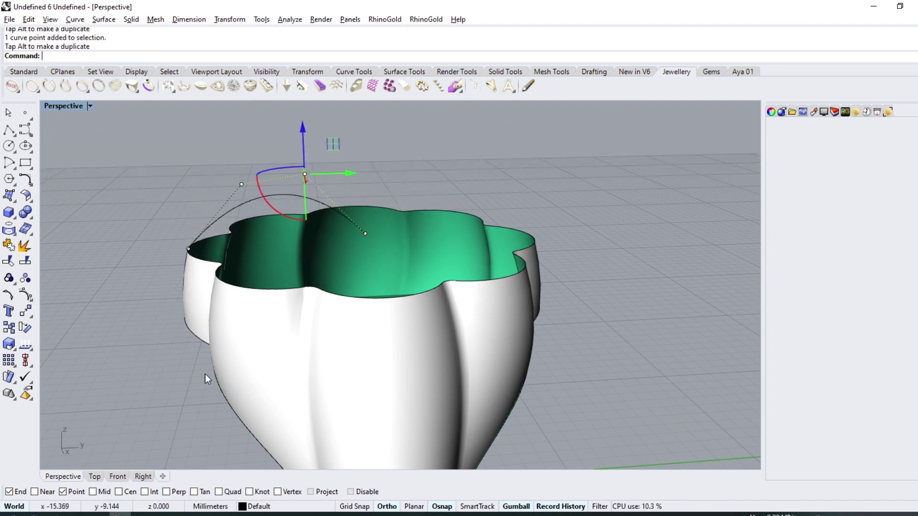
In the side view, raise the curve's end control points into an arch above the rim.
left_click(134, 477)
scroll(293, 260, "up", 1)
scroll(243, 187, "up", 2)
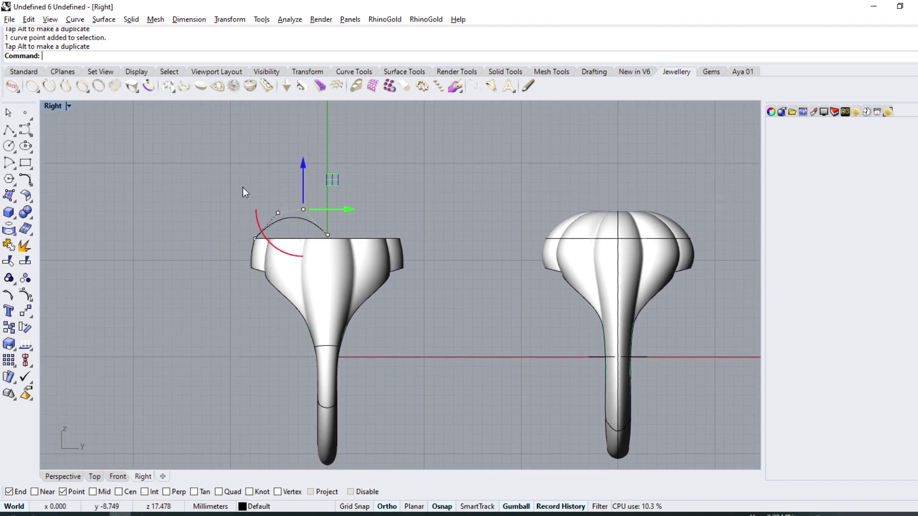
scroll(274, 171, "up", 2)
left_click_drag(252, 211, 287, 254)
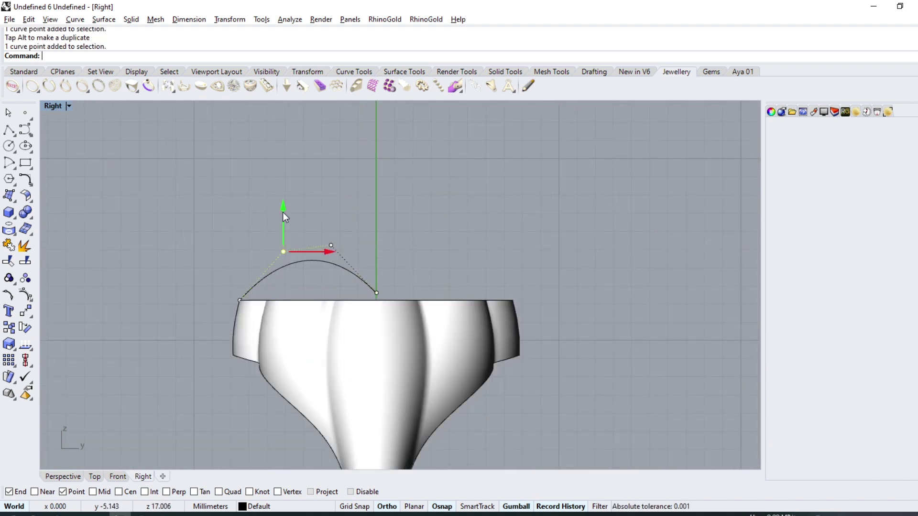
left_click(376, 292)
left_click_drag(375, 282, 376, 245)
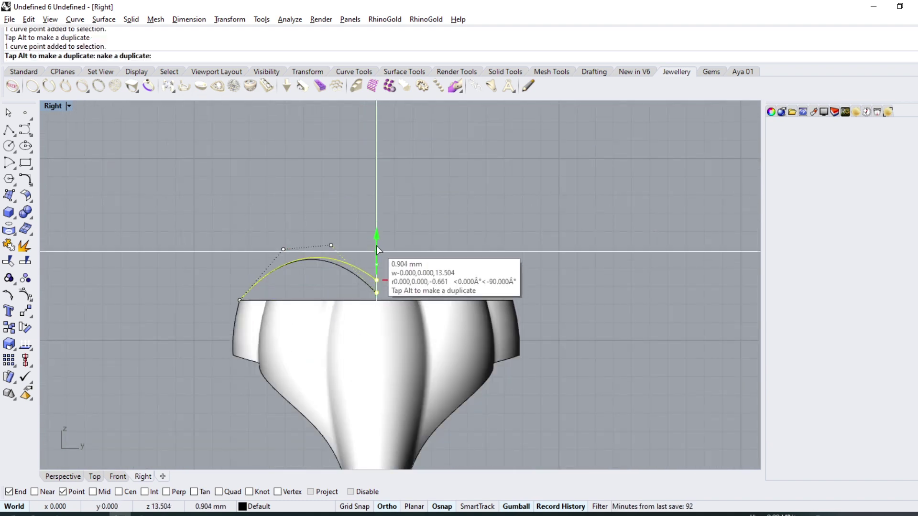
scroll(335, 245, "down", 1)
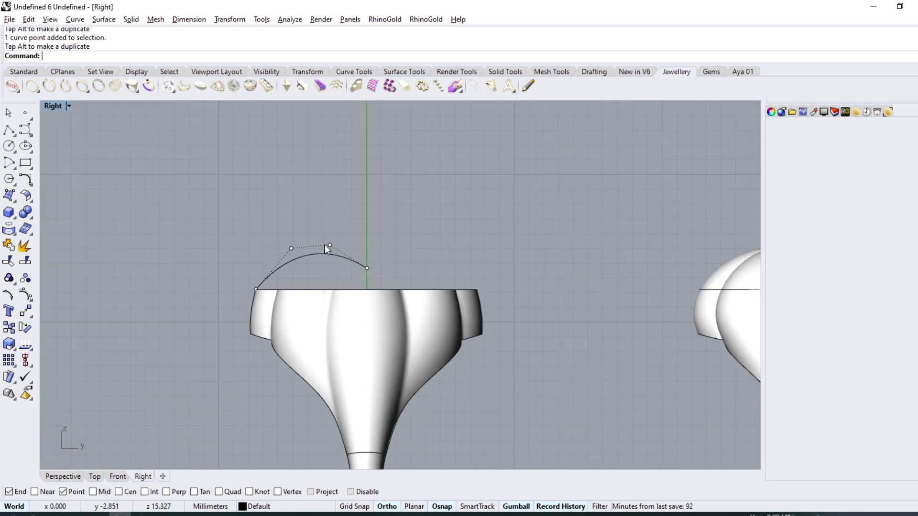
scroll(321, 253, "down", 1)
Rebuild the arched curve again to smooth it.
left_click(29, 189)
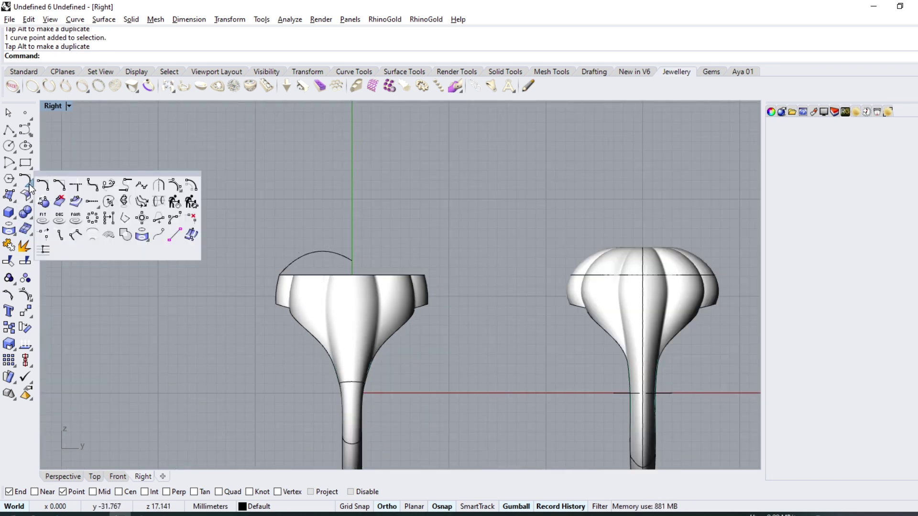
left_click(174, 206)
left_click(328, 251)
key("Return")
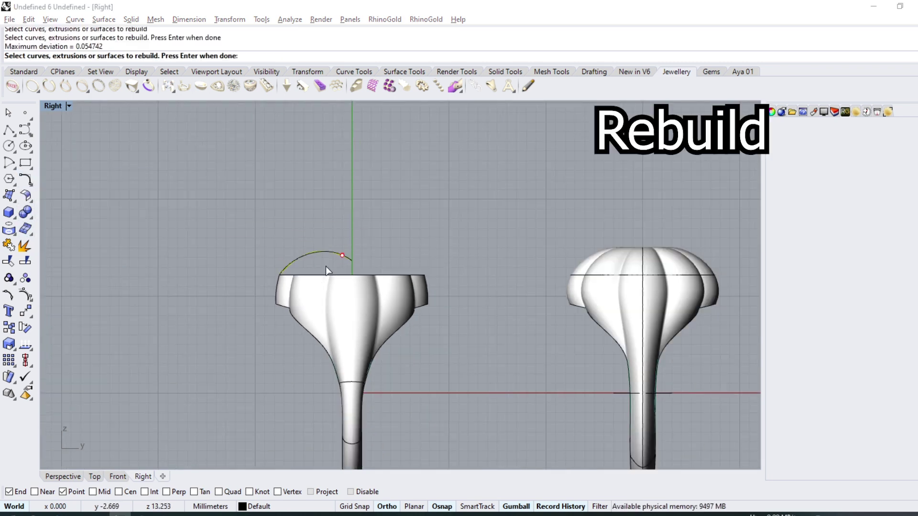
key("Return")
left_click(326, 256)
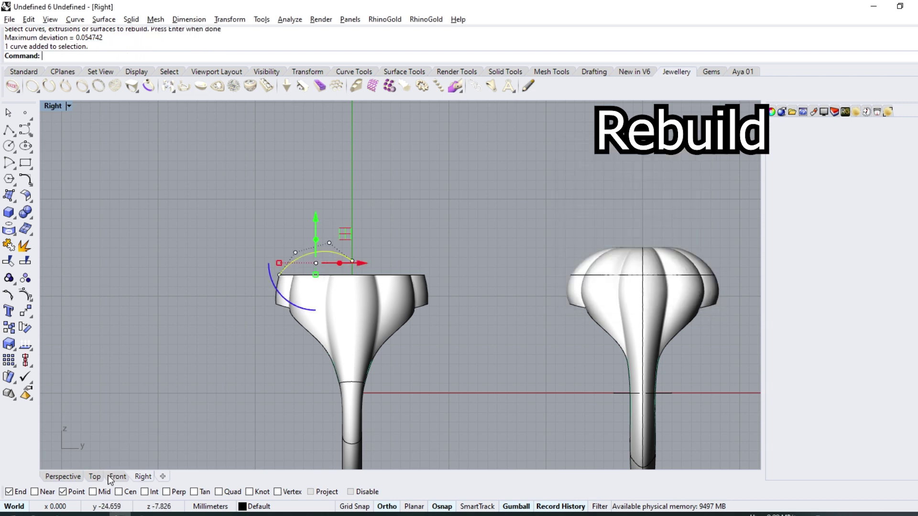
left_click(94, 477)
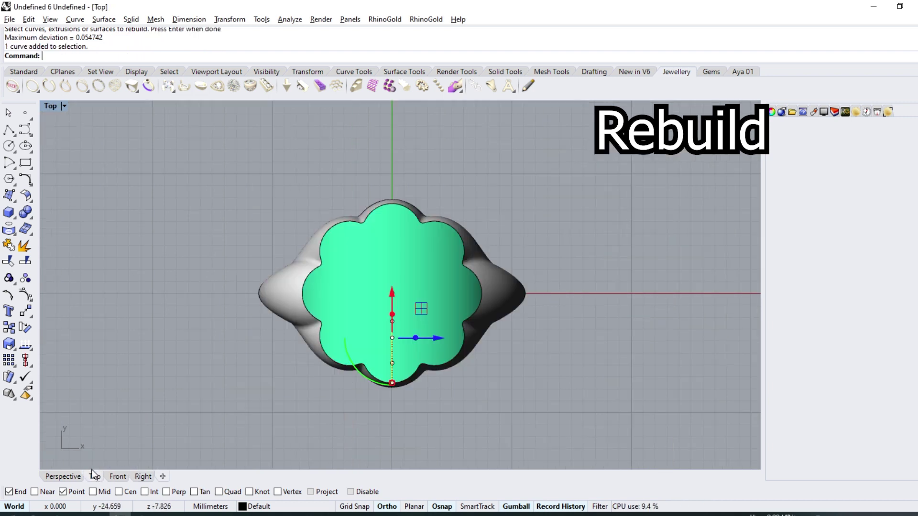
Polar-array the arc around the origin into 4 items over 360°.
left_click(13, 366)
left_click(43, 367)
type("0")
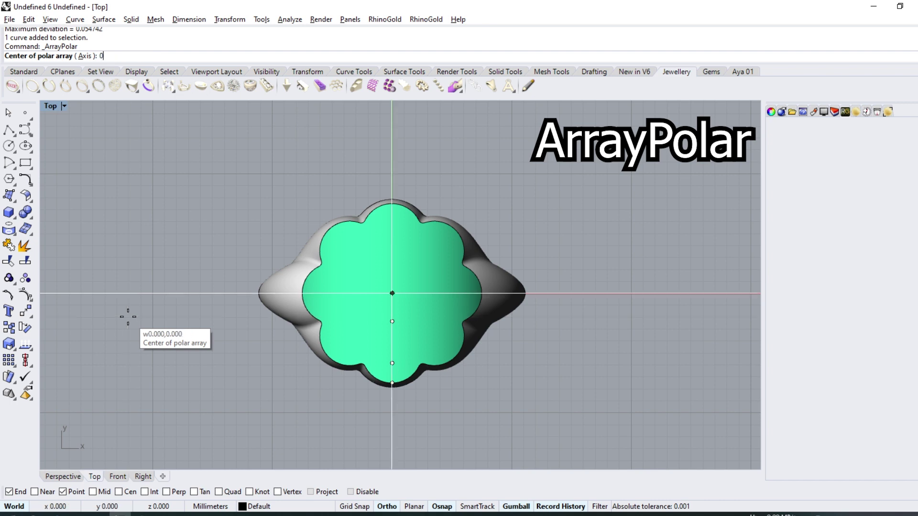
key("Return")
type("4")
key("Return")
key("Return")
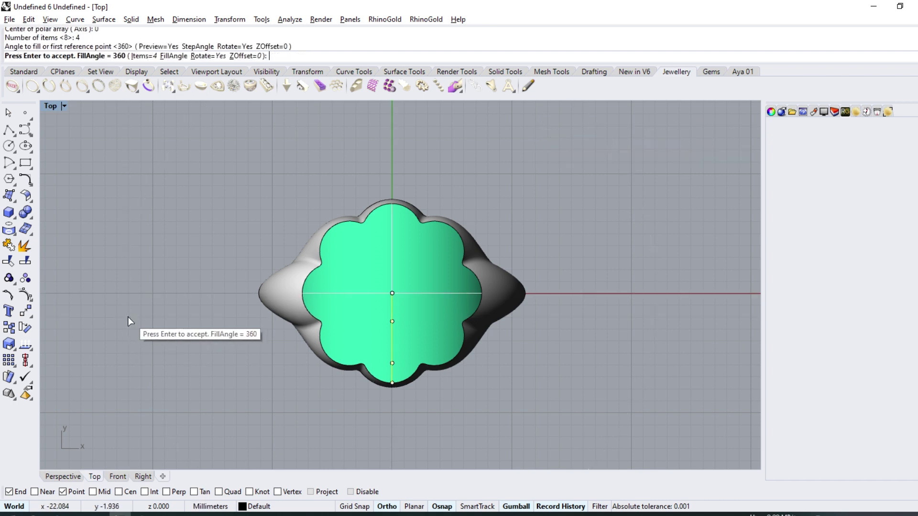
key("Return")
left_click(61, 476)
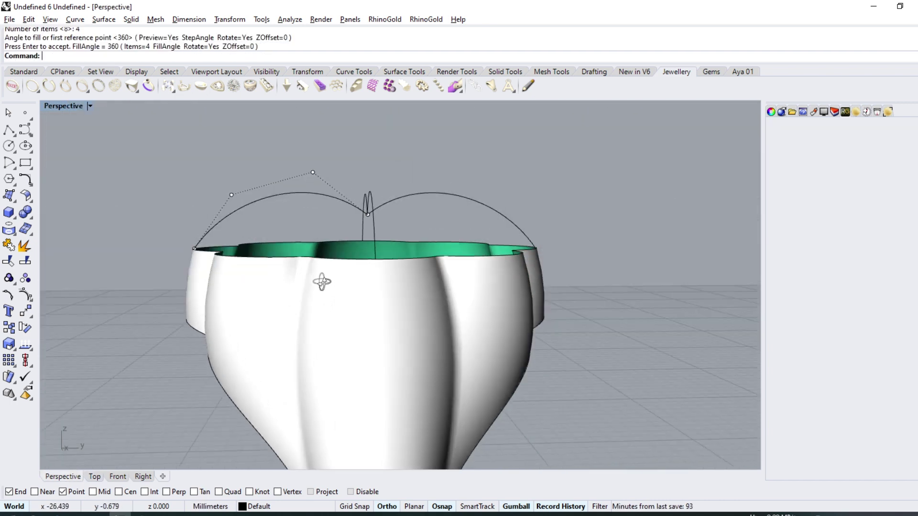
right_click_drag(379, 281, 245, 323)
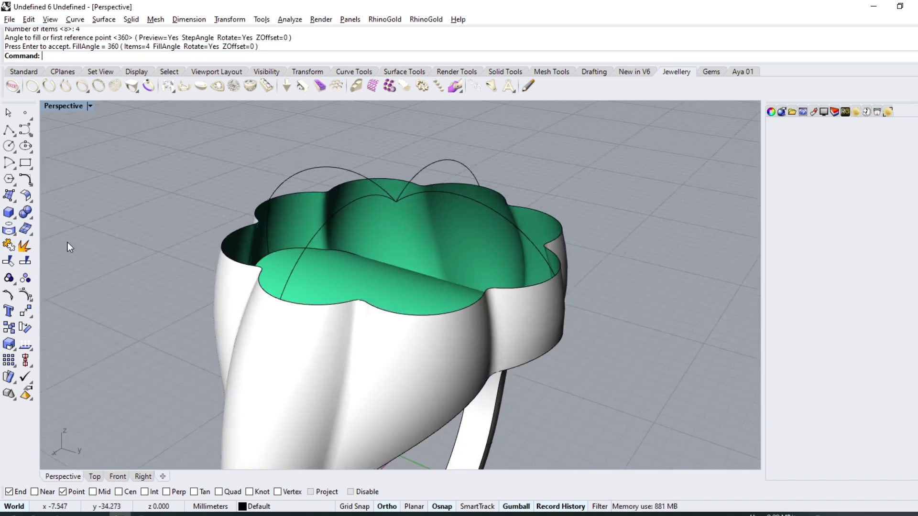
left_click(13, 238)
Duplicate the ring's top edge loop as a curve.
left_click(58, 237)
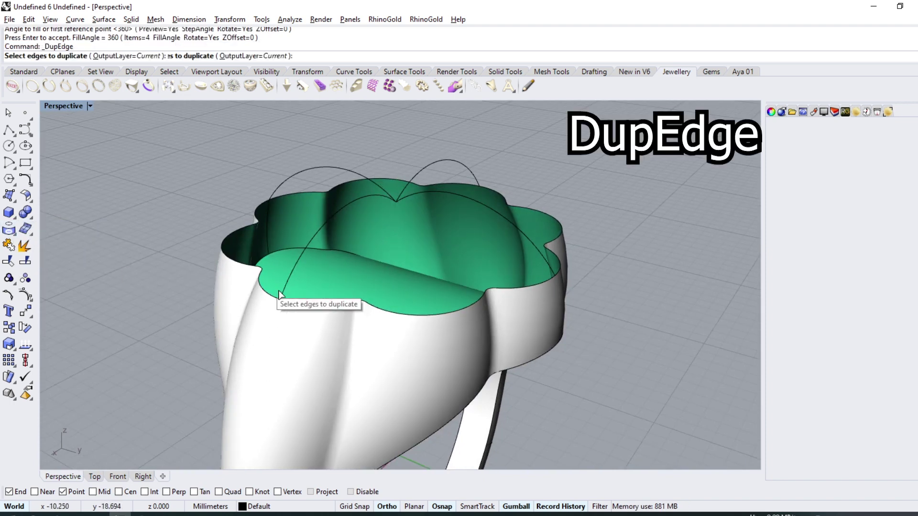
left_click(310, 305)
key("Return")
key("Escape")
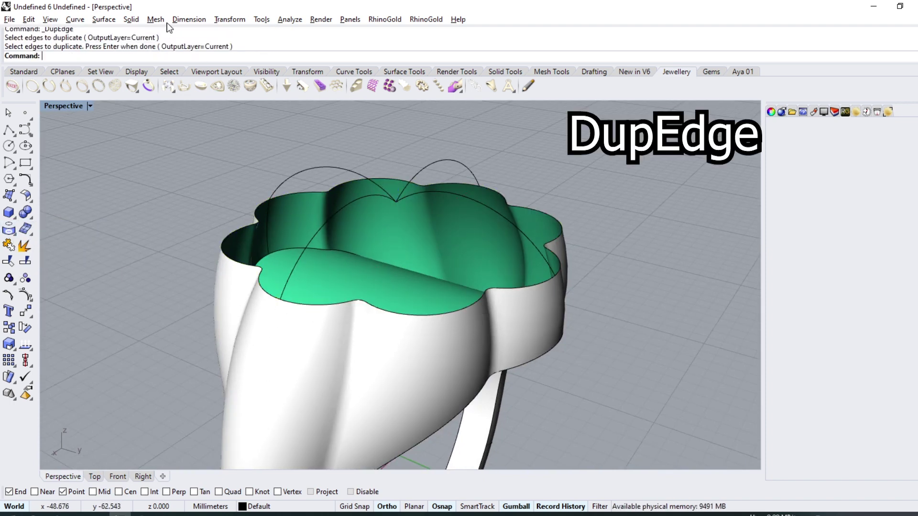
Build a curve-network surface from the rim edge curve and the four arcs.
left_click(103, 19)
left_click(133, 114)
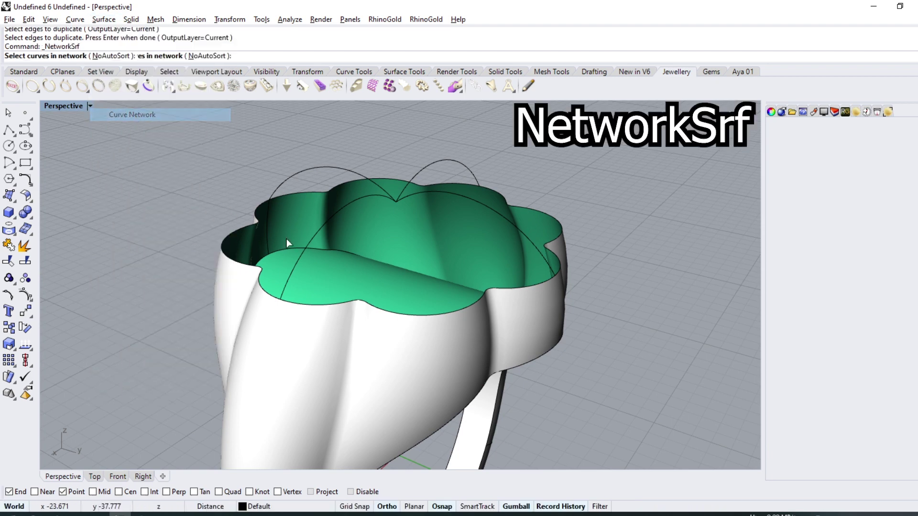
left_click(320, 304)
left_click(354, 336)
left_click(339, 216)
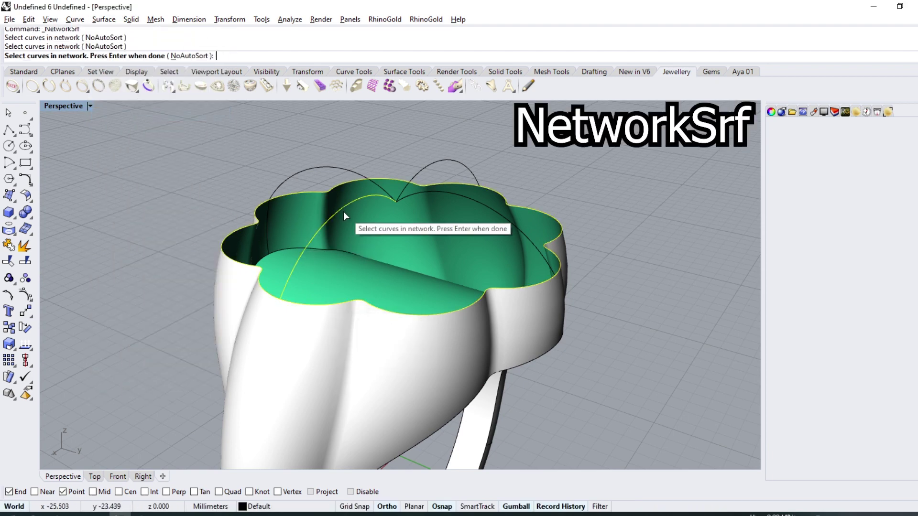
left_click(345, 169)
left_click(428, 164)
left_click(433, 195)
key("Return")
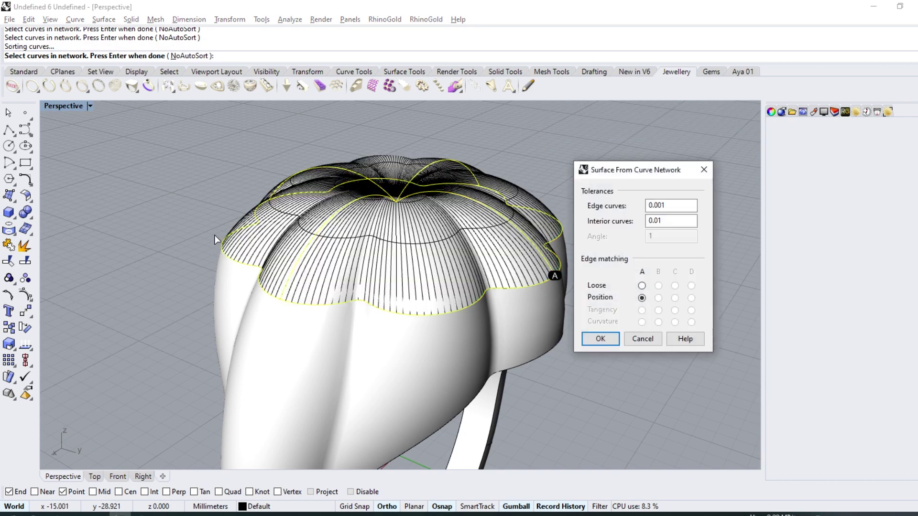
key("Return")
mouse_move(308, 194)
right_mouse_down()
mouse_move(401, 222)
mouse_move(342, 185)
right_mouse_up()
Undo the accidental move and bring both rings into view.
scroll(343, 185, "down", 5)
key("ctrl+z")
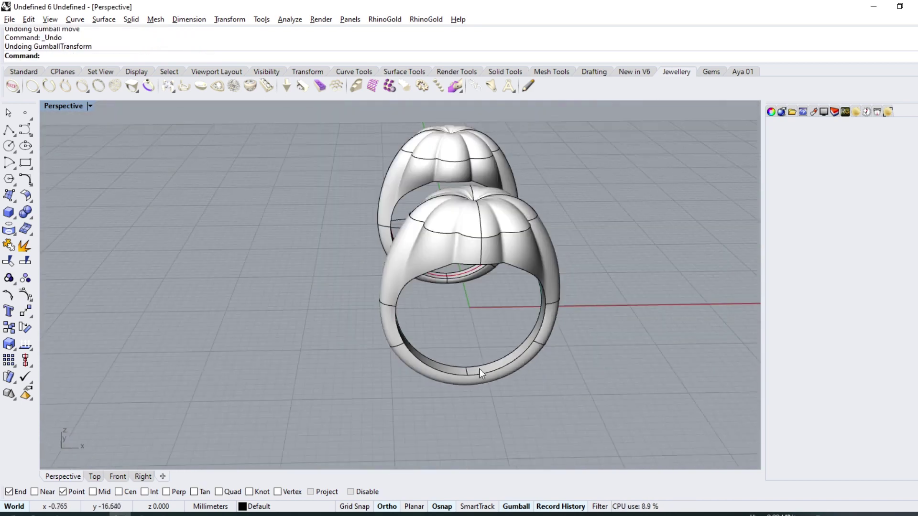
right_click_drag(480, 369, 406, 338)
scroll(406, 337, "up", 3)
scroll(465, 344, "up", 4)
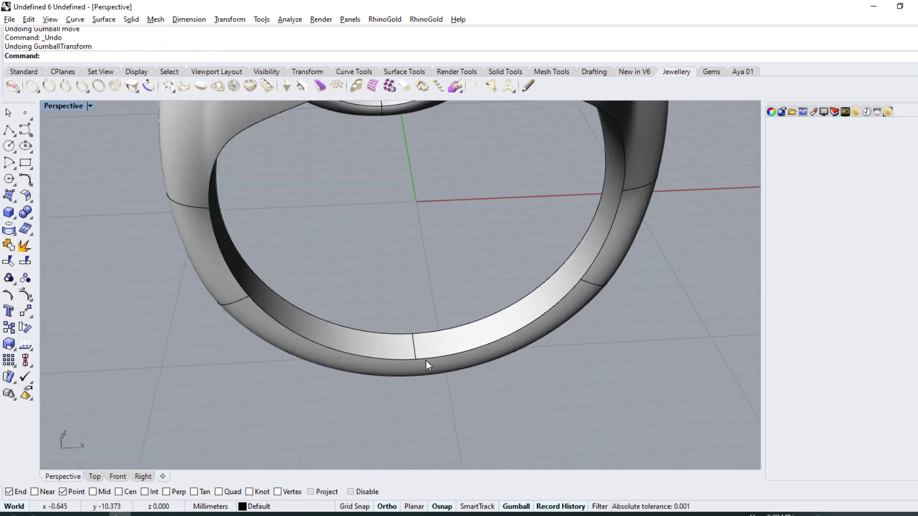
Offset the band's seam curve 5 mm on the surface to both sides.
left_click(32, 186)
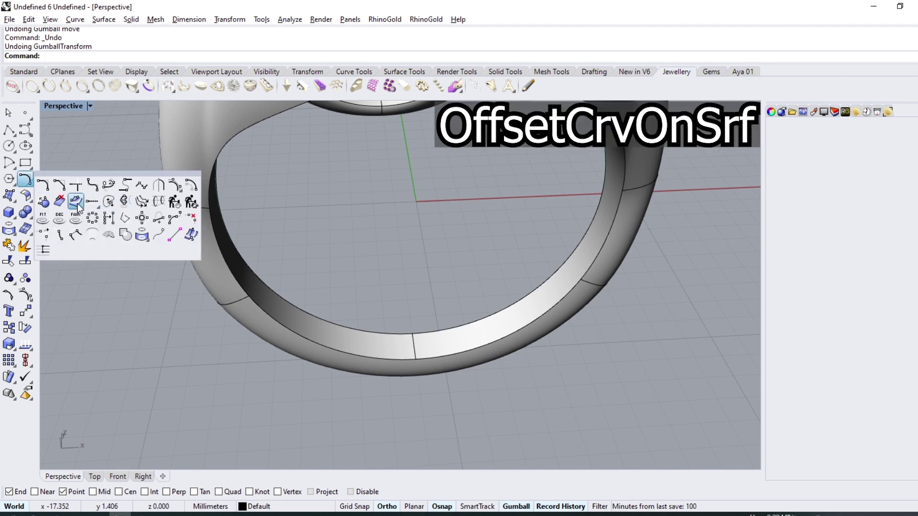
left_click(75, 202)
left_click(414, 345)
left_click(470, 378)
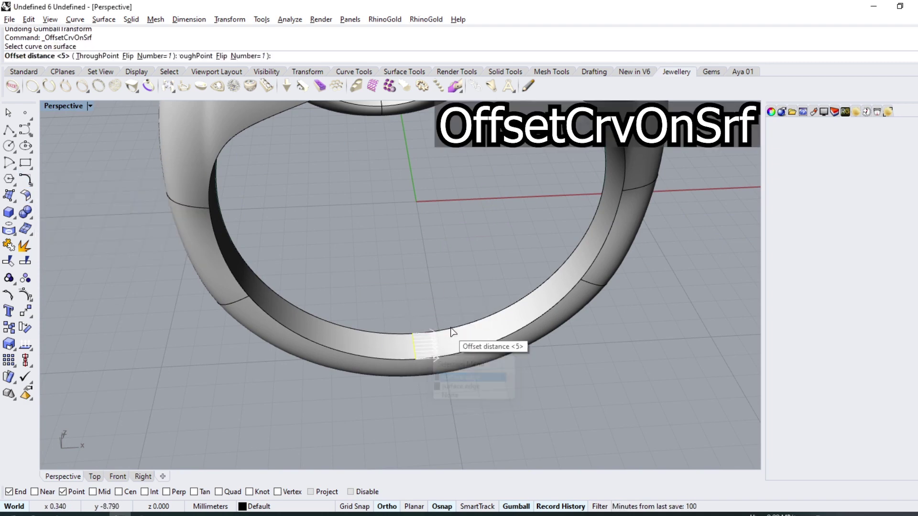
type("5")
key("Return")
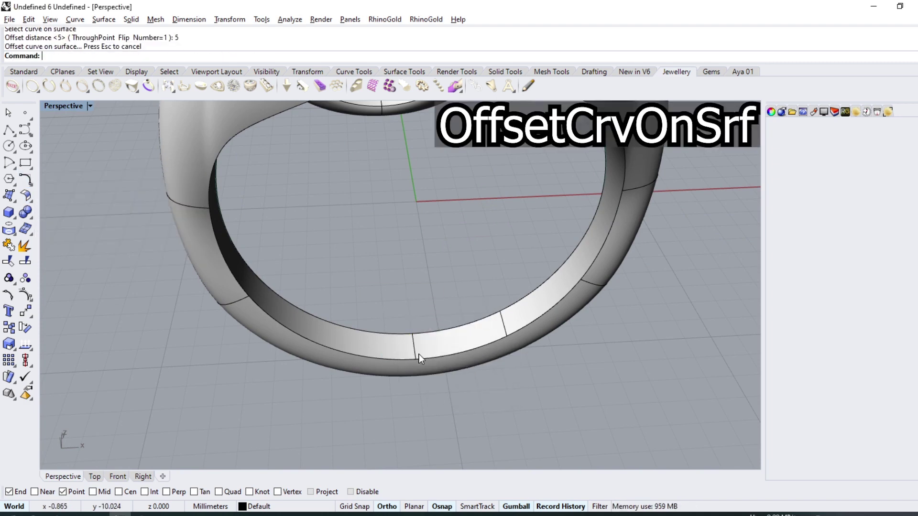
key("Return")
left_click(414, 352)
left_click(442, 381)
key("Return")
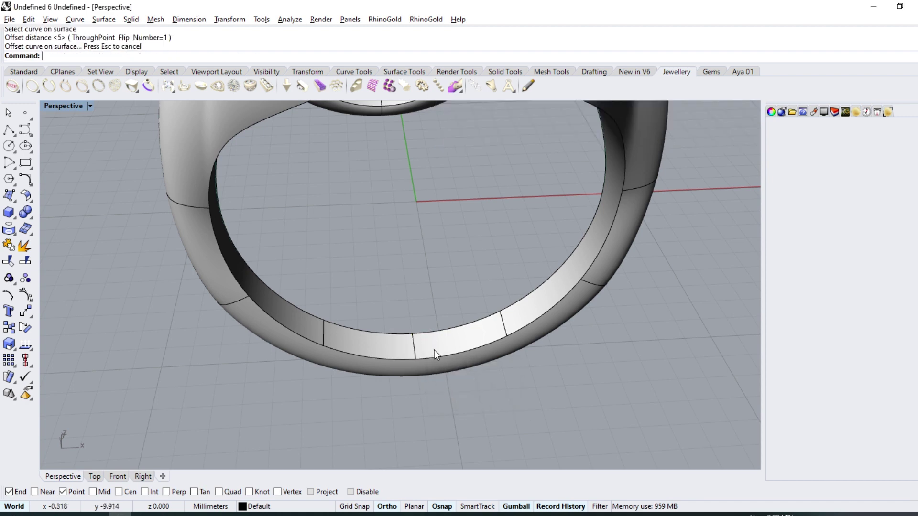
Split the inner band with the offset curves and delete the middle piece.
scroll(434, 350, "up", 2)
left_click(453, 340, "ctrl+shift")
left_click(25, 261)
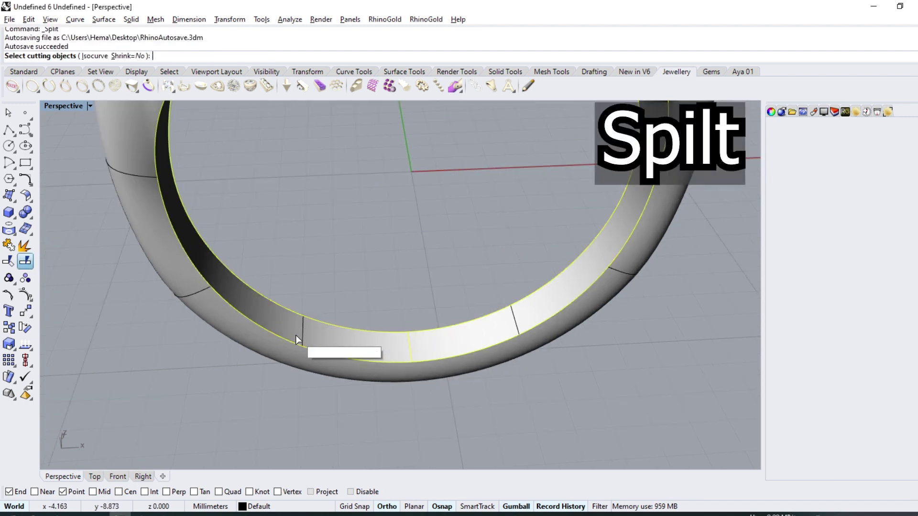
left_click(518, 324)
key("Return")
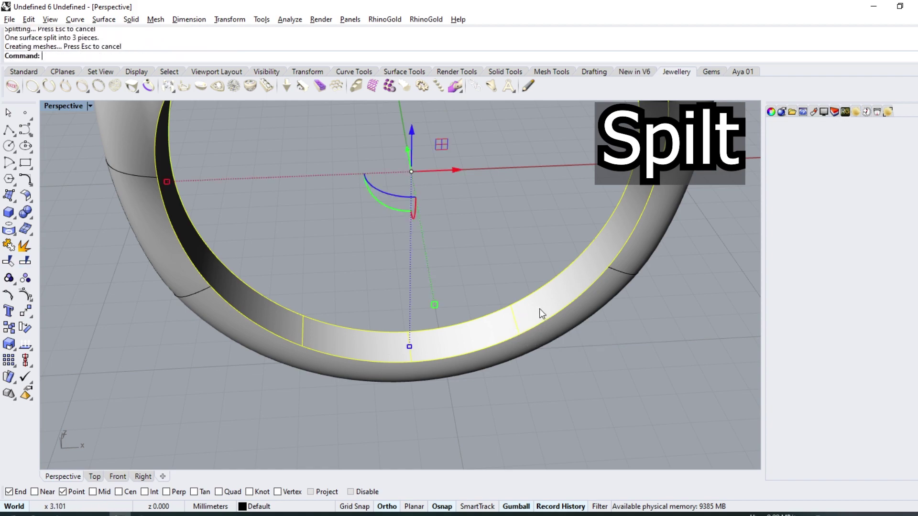
left_click(527, 309)
key("Delete")
mouse_move(526, 308)
right_mouse_down()
mouse_move(484, 351)
mouse_move(460, 336)
right_mouse_up()
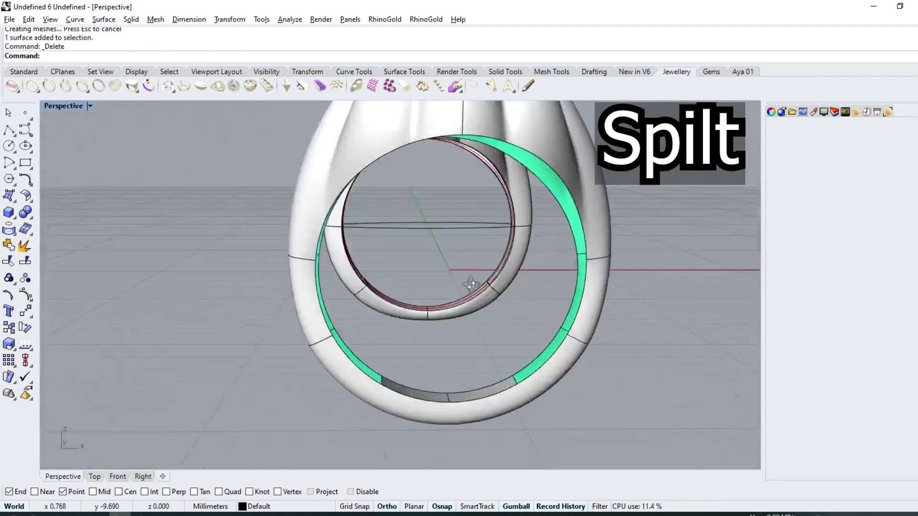
scroll(497, 356, "up", 3)
scroll(493, 385, "down", 2)
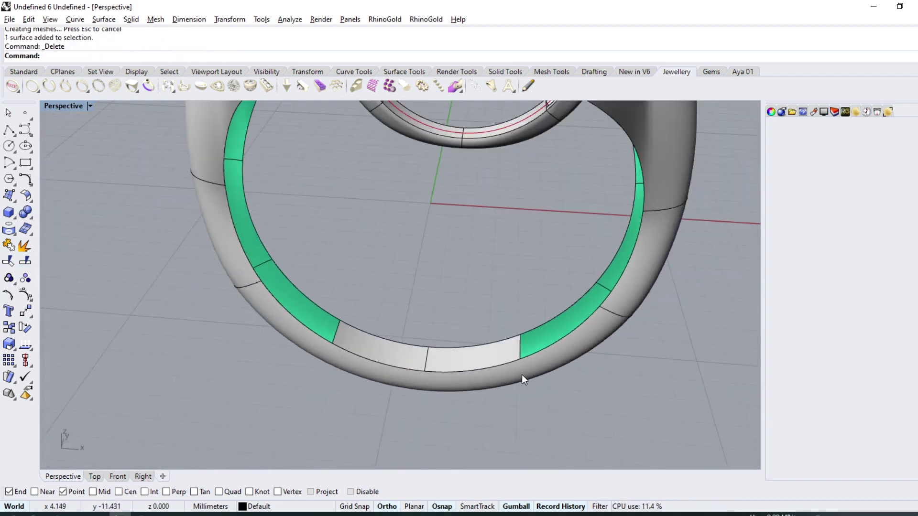
left_click(8, 261)
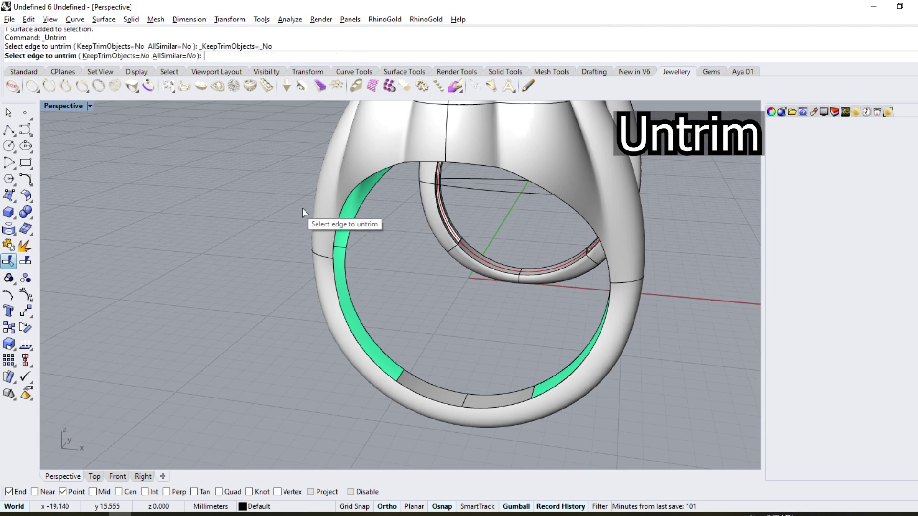
Untrim the two inner band edges and the cap surface's edge.
left_click(342, 211)
left_click(478, 165)
right_click_drag(471, 213, 247, 229)
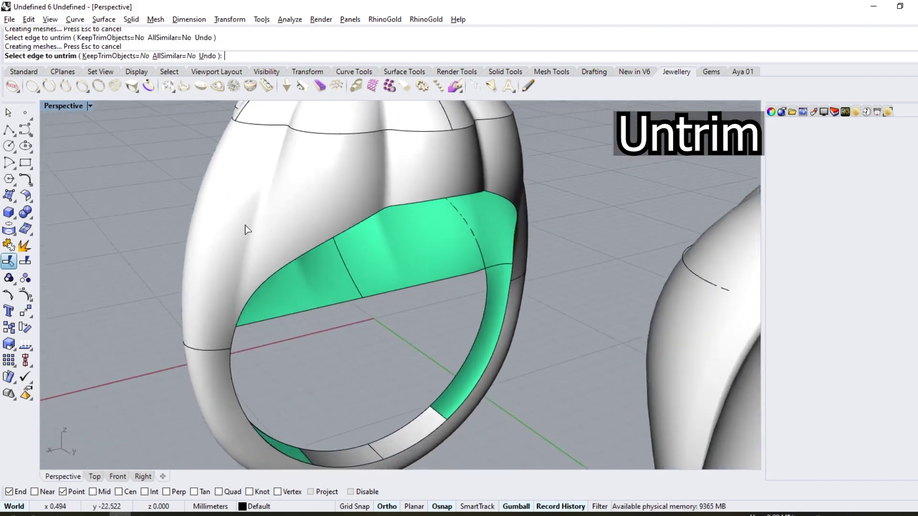
left_click(361, 226)
right_click_drag(420, 225, 379, 262)
scroll(379, 262, "up", 3)
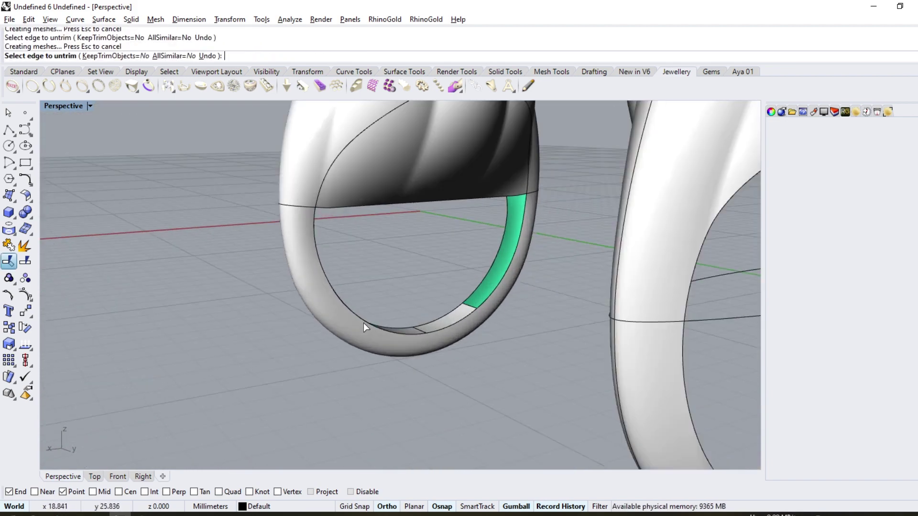
key("Return")
Extend the band's two inner edges by 0.5 with ExtendSrf.
left_click(32, 202)
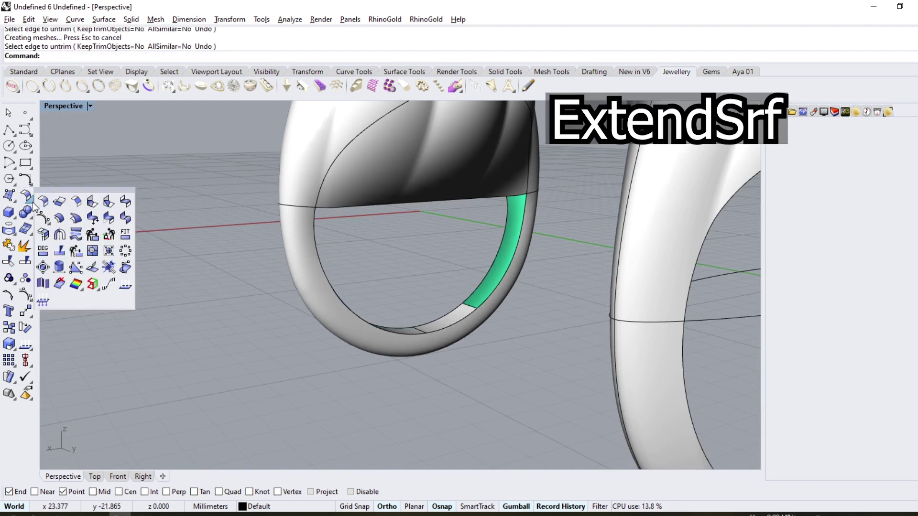
left_click(59, 201)
left_click(384, 326)
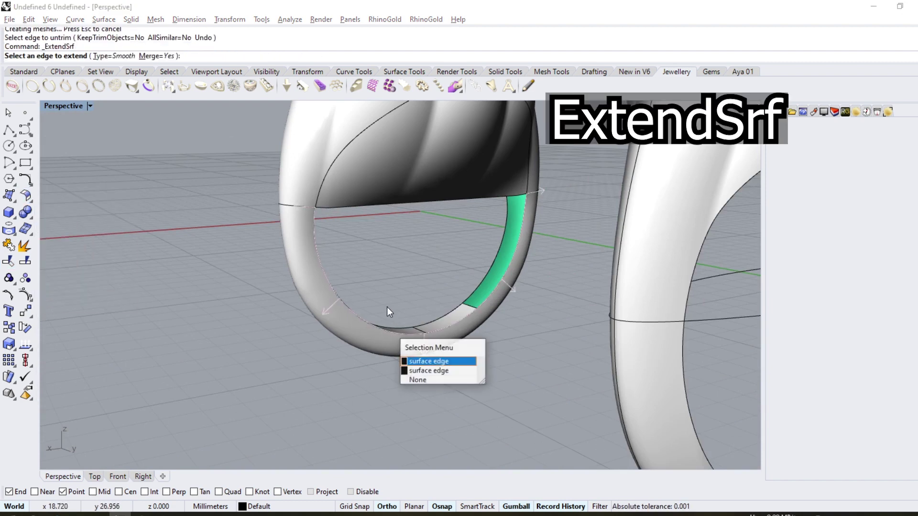
left_click(428, 361)
left_click(318, 287)
key("Return")
mouse_move(318, 286)
right_mouse_down()
mouse_move(505, 300)
mouse_move(468, 276)
mouse_move(410, 306)
right_mouse_up()
left_click(499, 291)
key("Return")
left_click(369, 143)
left_click(445, 253, "shift")
Offset the selected cap and band surfaces into a 0.6 mm solid.
left_click(25, 196)
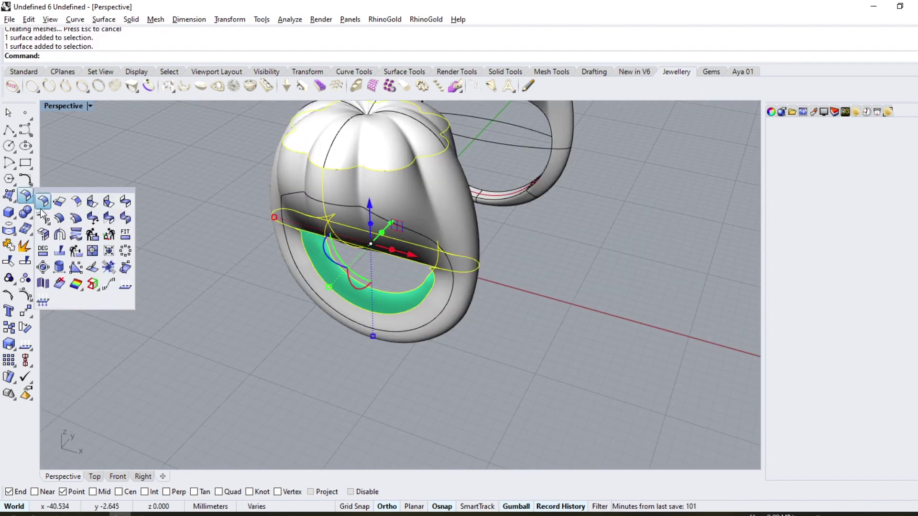
left_click(58, 219)
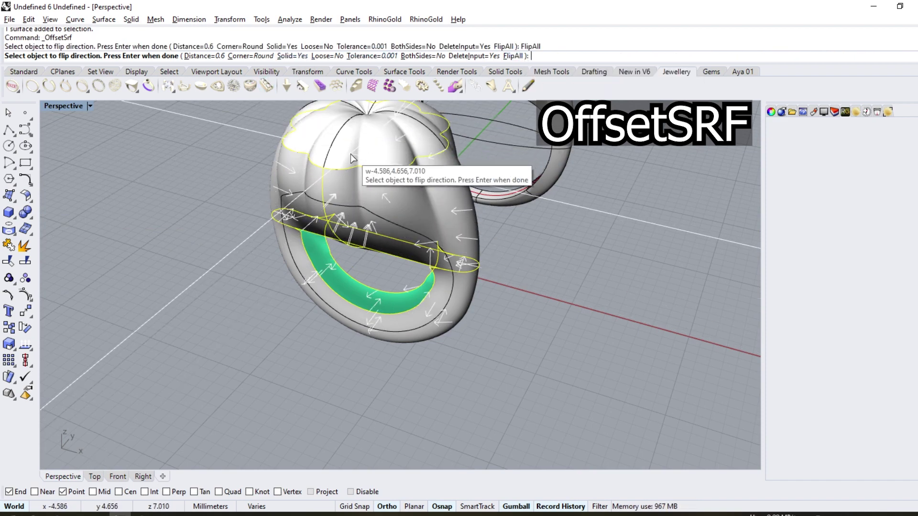
key("Return")
right_click_drag(208, 255, 327, 283)
In wireframe, cut all the way through the left flower ring with the ring-size curve.
key("ctrl+alt+w")
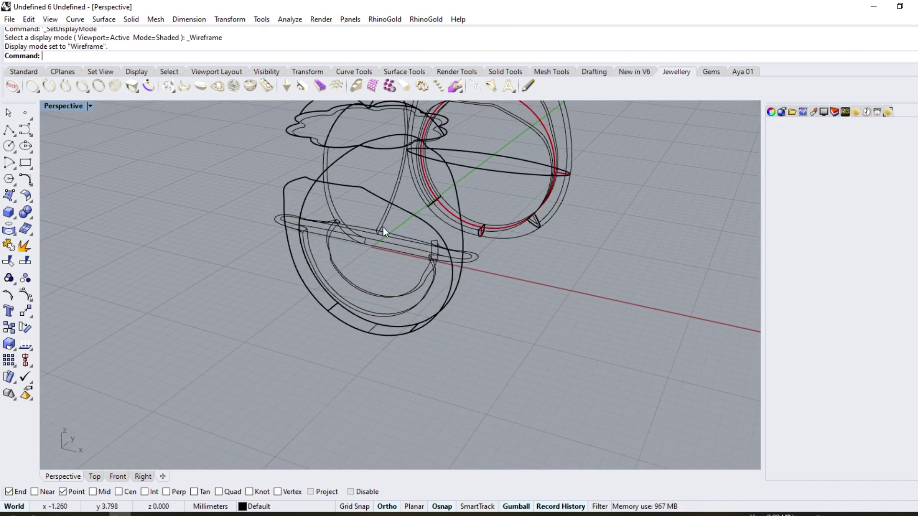
mouse_move(383, 228)
right_mouse_down()
mouse_move(354, 277)
mouse_move(425, 185)
mouse_move(457, 163)
right_mouse_up()
left_click(457, 163)
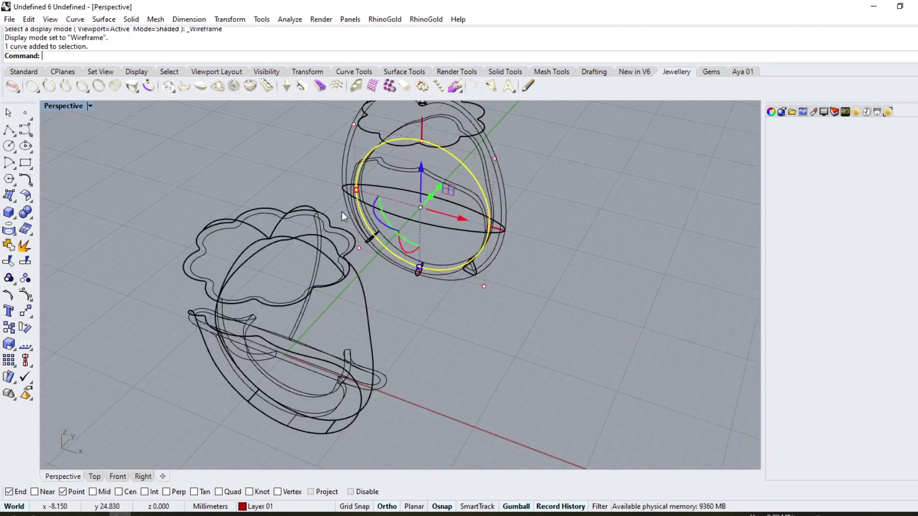
mouse_move(342, 212)
right_mouse_down()
mouse_move(236, 205)
mouse_move(224, 215)
right_mouse_up()
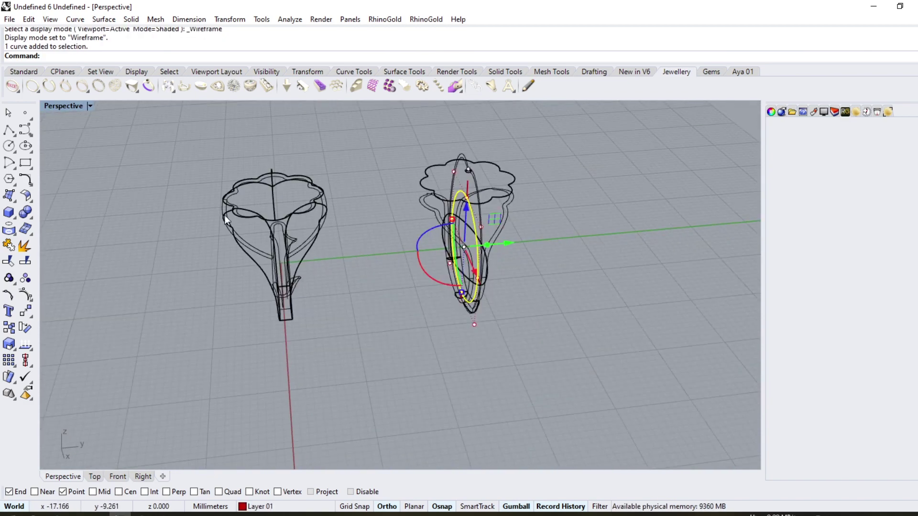
left_click(31, 223)
left_click(57, 254)
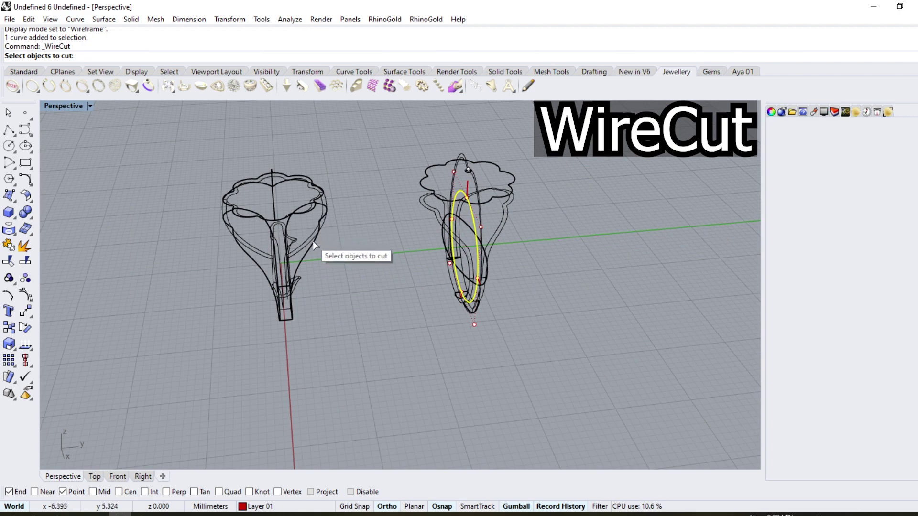
left_click(303, 269)
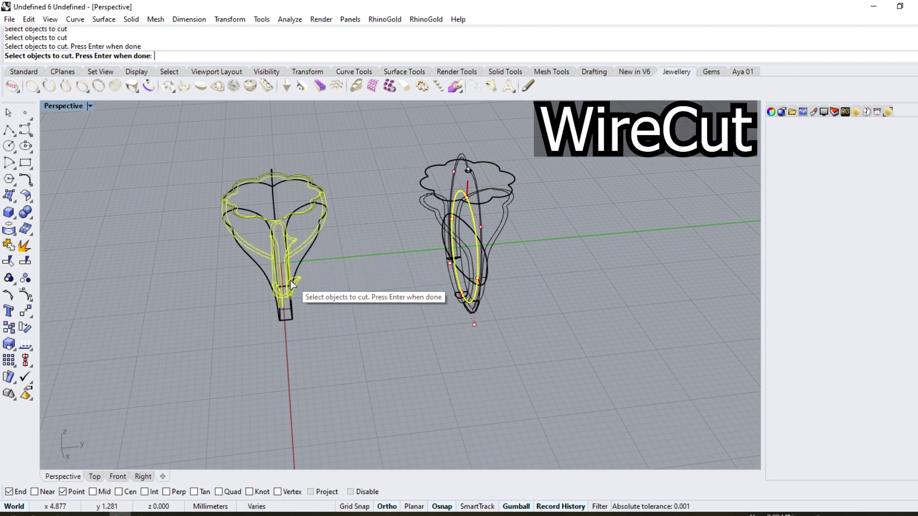
mouse_move(293, 299)
right_mouse_down()
mouse_move(184, 272)
mouse_move(323, 280)
mouse_move(400, 250)
mouse_move(166, 292)
right_mouse_up()
key("Return")
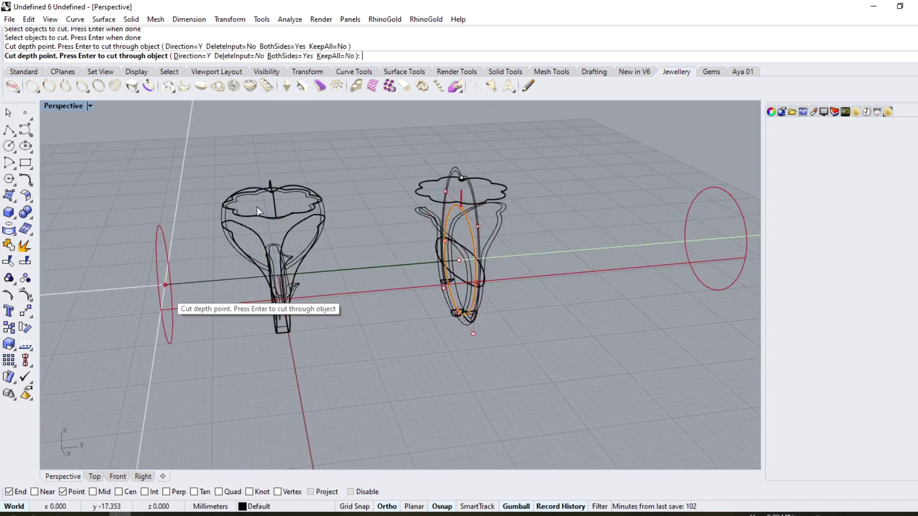
key("Return")
key("Return")
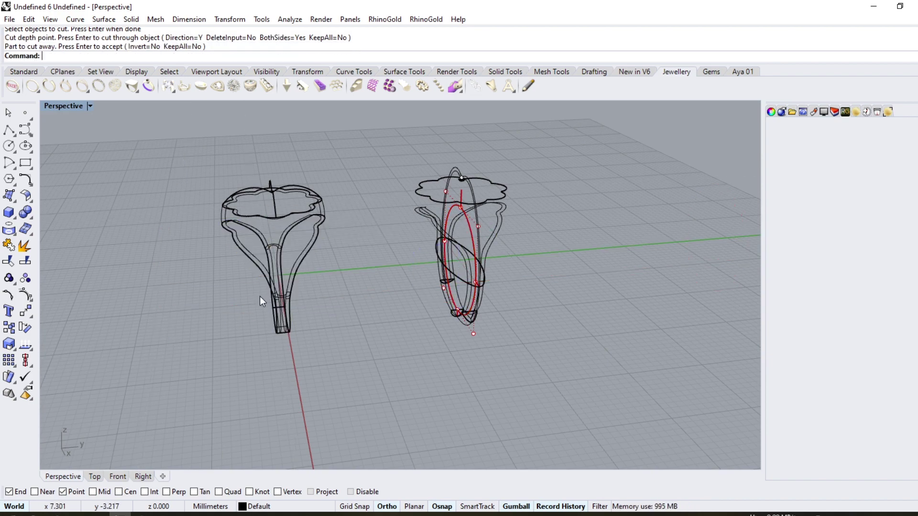
Switch to shaded display and orbit around both rings.
key("ctrl+alt+s")
mouse_move(233, 325)
right_mouse_down()
mouse_move(291, 343)
mouse_move(439, 298)
mouse_move(418, 247)
mouse_move(317, 207)
mouse_move(269, 222)
mouse_move(309, 315)
mouse_move(287, 258)
mouse_move(297, 172)
right_mouse_up()
scroll(239, 386, "up", 5)
Offset the selected ring surface into a 1.5 mm thick solid.
left_click(296, 172)
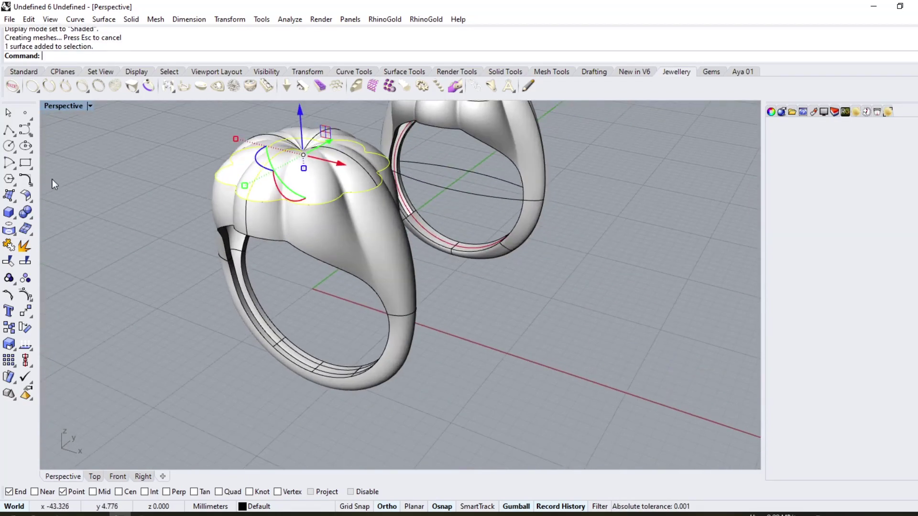
left_click(31, 201)
left_click(59, 218)
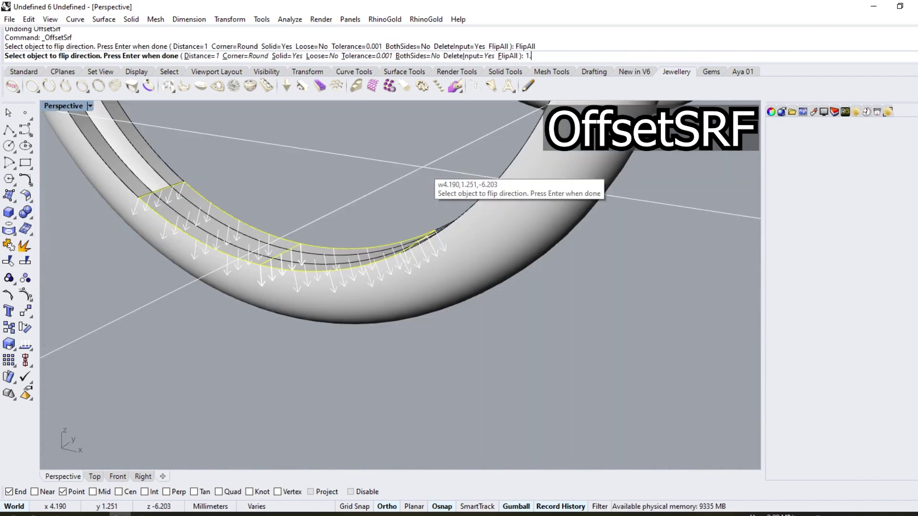
key("Return")
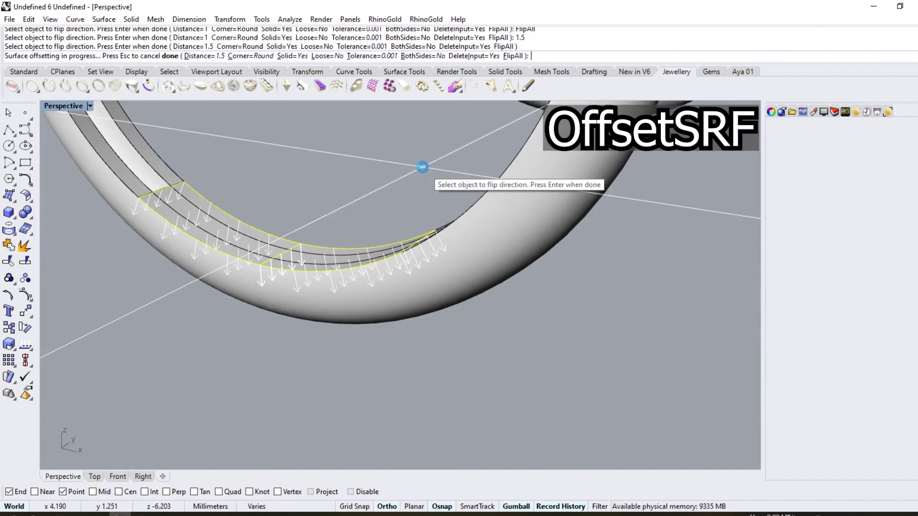
right_click_drag(422, 173, 366, 230)
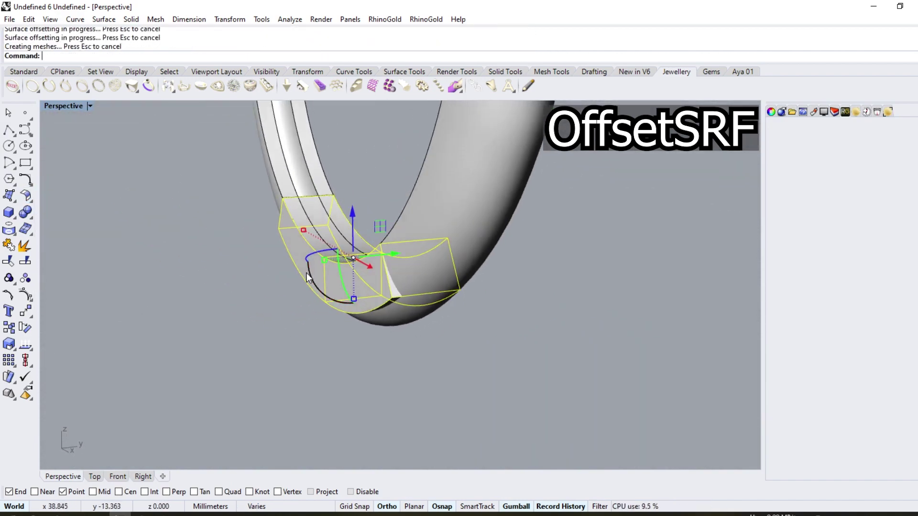
Stretch the solid piece along one axis with the gumball scale handle.
scroll(306, 273, "up", 5)
left_click_drag(348, 248, 372, 246)
mouse_move(372, 246)
right_mouse_down()
mouse_move(439, 294)
mouse_move(455, 236)
right_mouse_up()
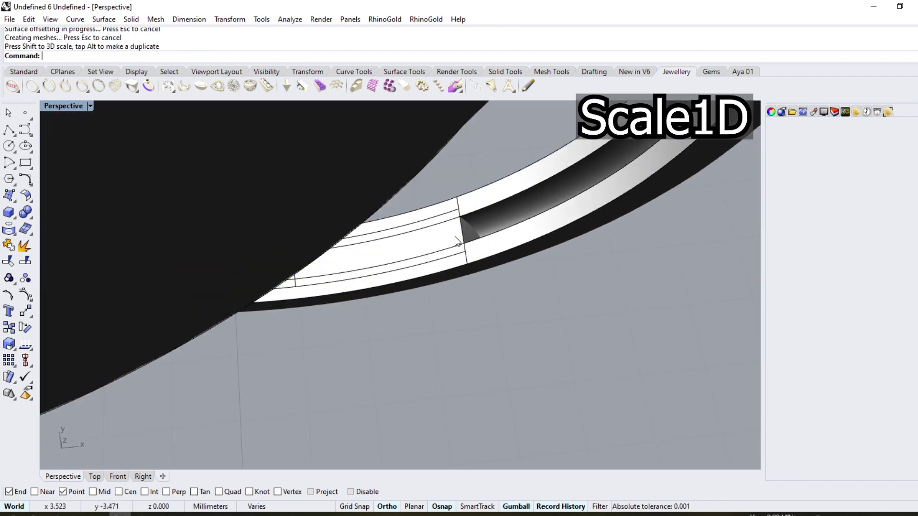
scroll(530, 300, "down", 5)
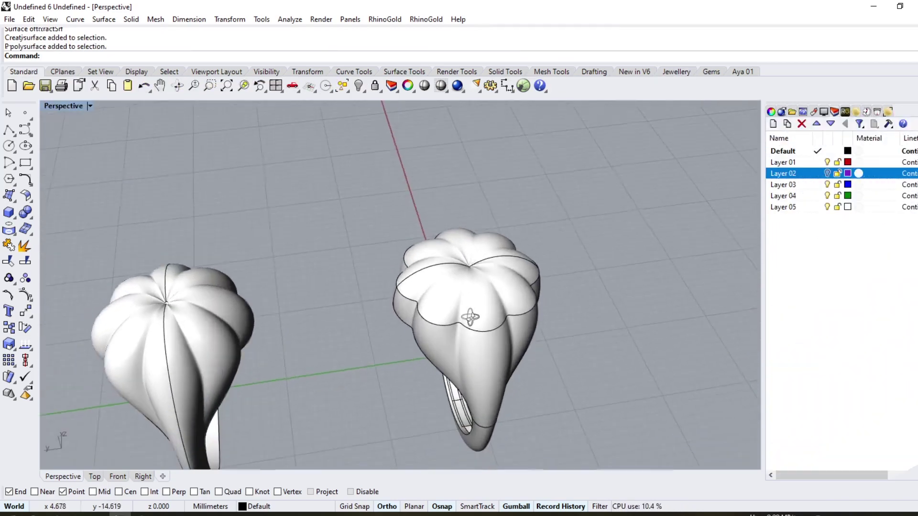
Add a Bezel Studio prong bezel of style 011 holding a gem, with a shortened profile.
scroll(427, 277, "down", 3)
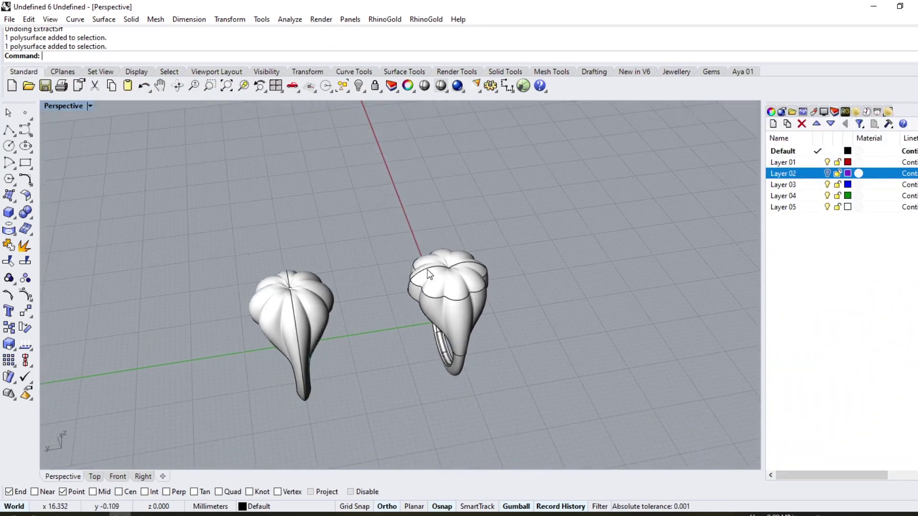
left_click(675, 71)
left_click(199, 87)
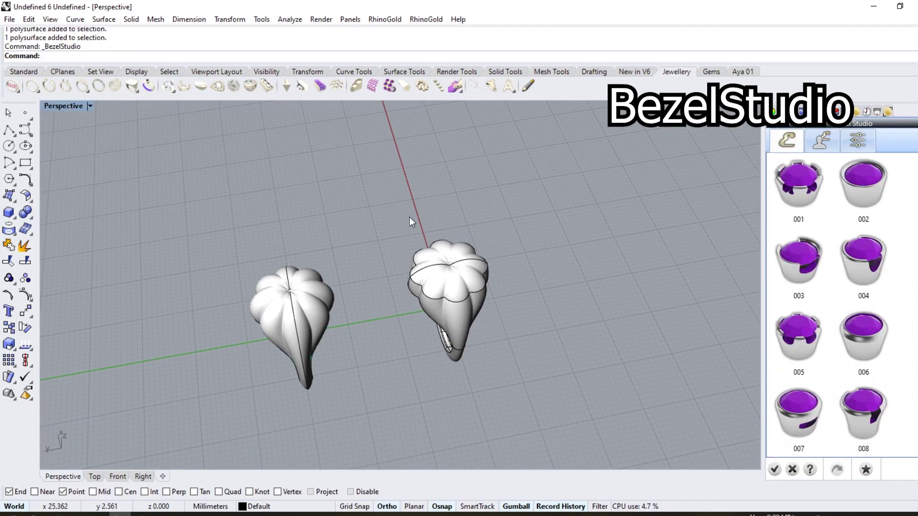
scroll(855, 344, "down", 3)
left_click(793, 344)
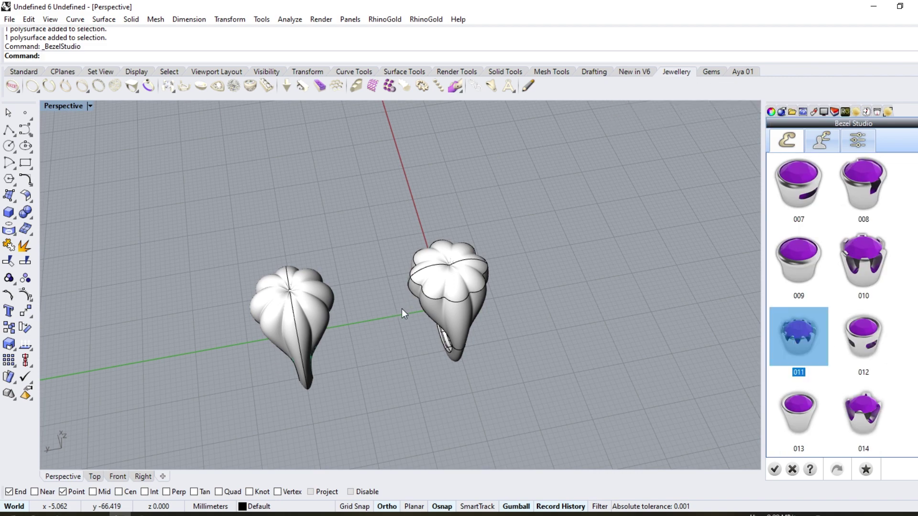
right_click_drag(401, 309, 364, 268)
scroll(430, 330, "up", 5)
left_click(856, 141)
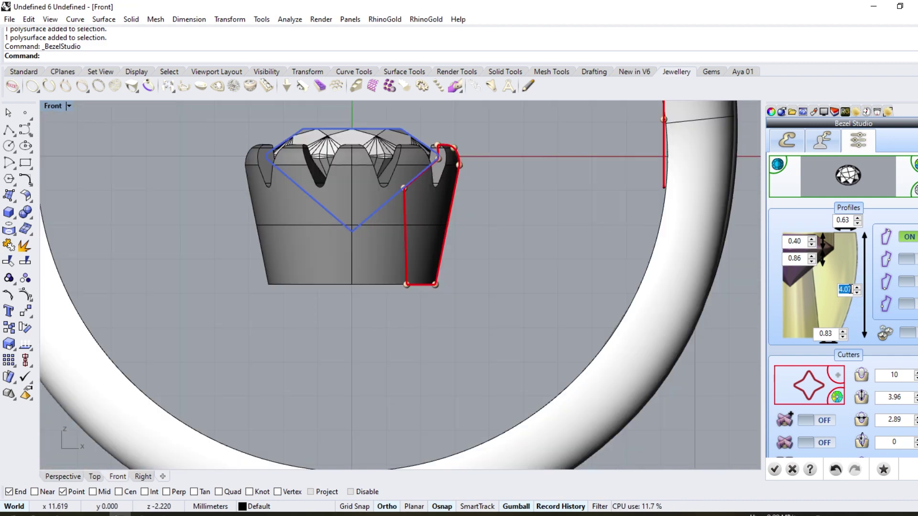
left_click(774, 470)
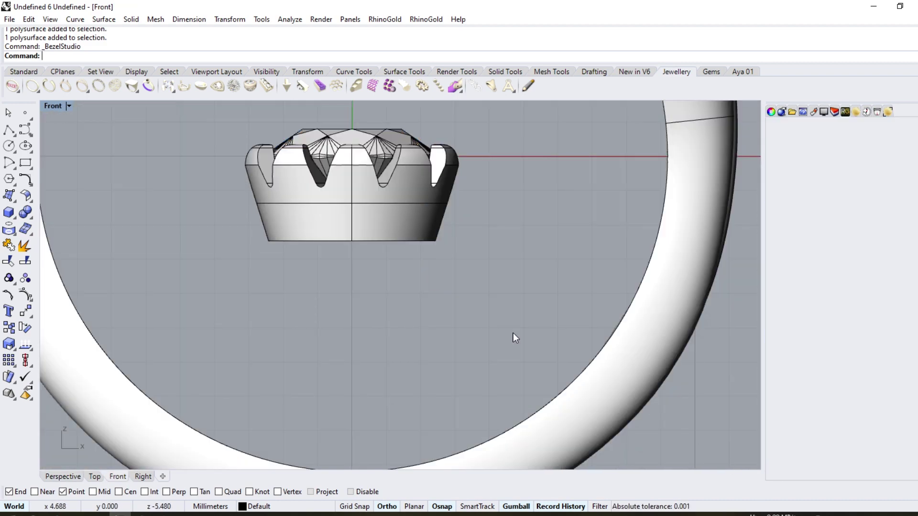
Raise the bezel and gem with the gumball so they sit on the flower ring's top.
scroll(483, 210, "down", 5)
left_click(392, 277)
left_click(62, 476)
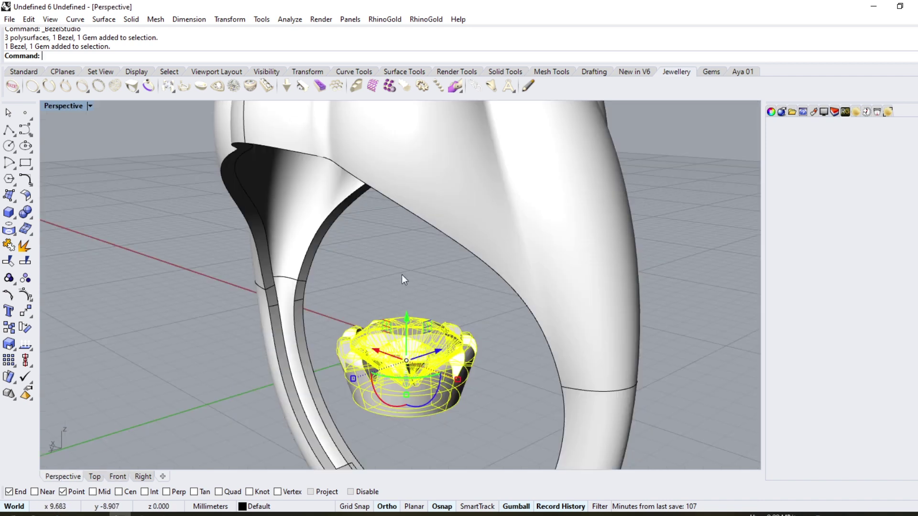
scroll(405, 311, "down", 2)
scroll(409, 343, "down", 3)
left_click_drag(432, 292, 450, 113)
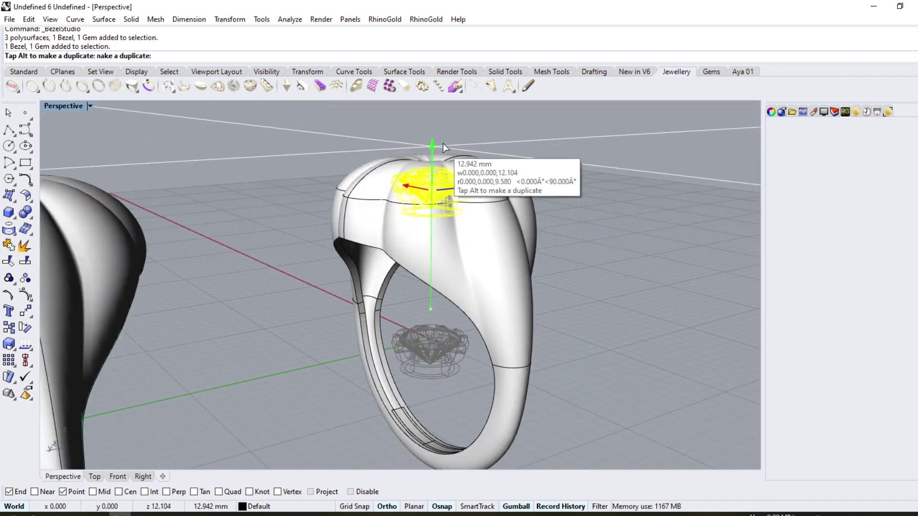
mouse_move(450, 114)
right_mouse_down()
mouse_move(449, 241)
mouse_move(432, 371)
right_mouse_up()
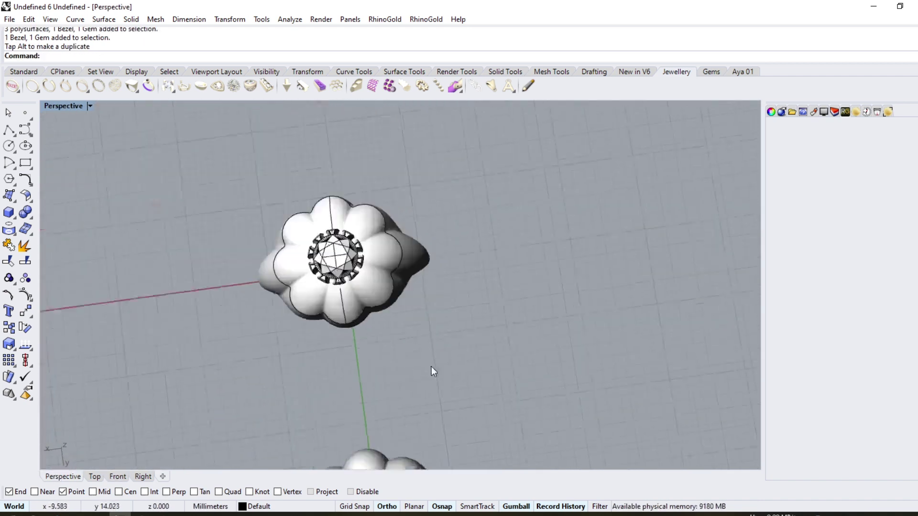
scroll(428, 362, "up", 3)
right_click(803, 184)
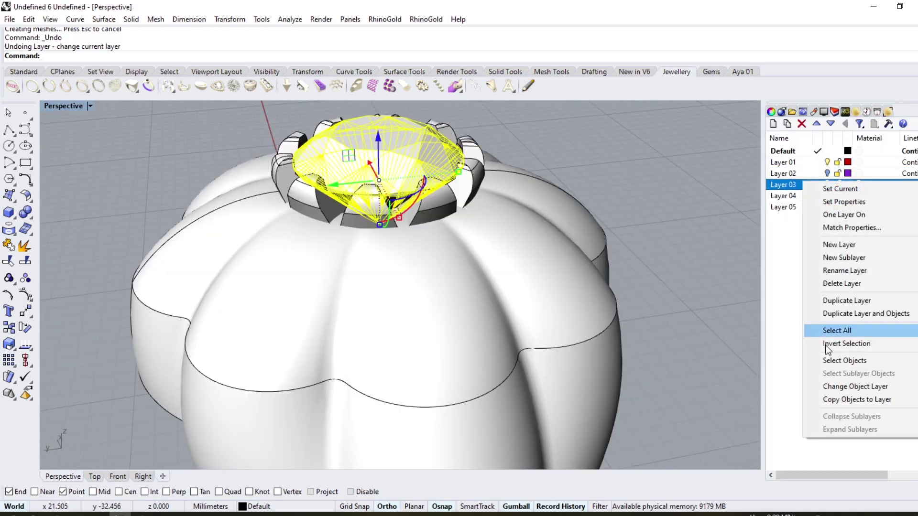
Move the gem to Layer 03, hide it, and draw a circle centred on the setting in Top view.
left_click(832, 387)
left_click(826, 184)
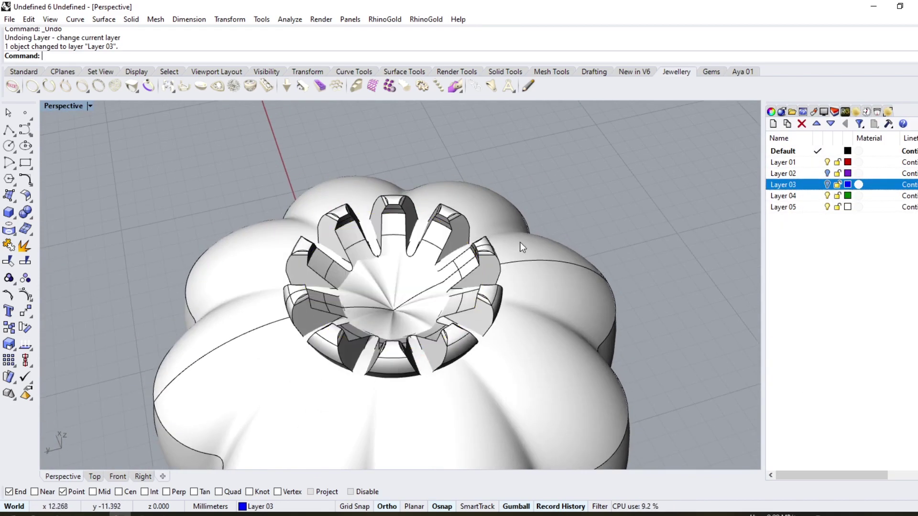
left_click(94, 476)
left_click(9, 146)
left_click(419, 269)
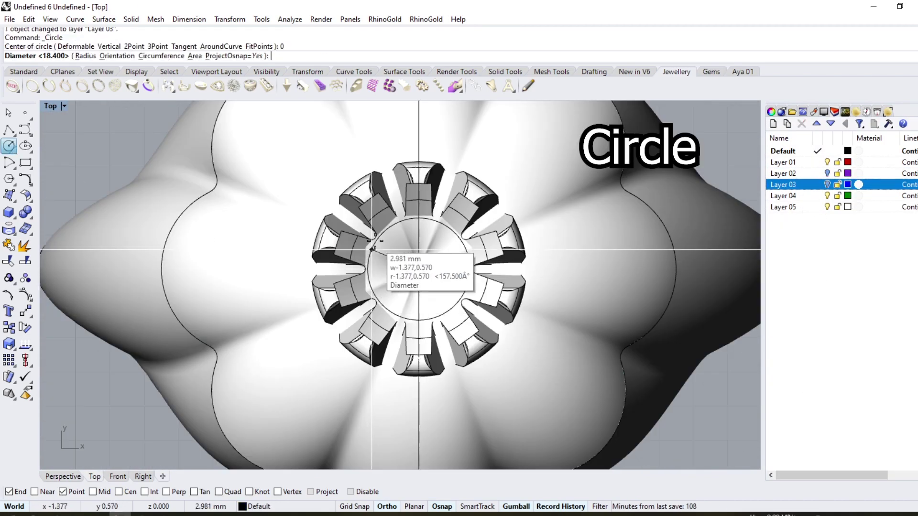
scroll(368, 241, "up", 3)
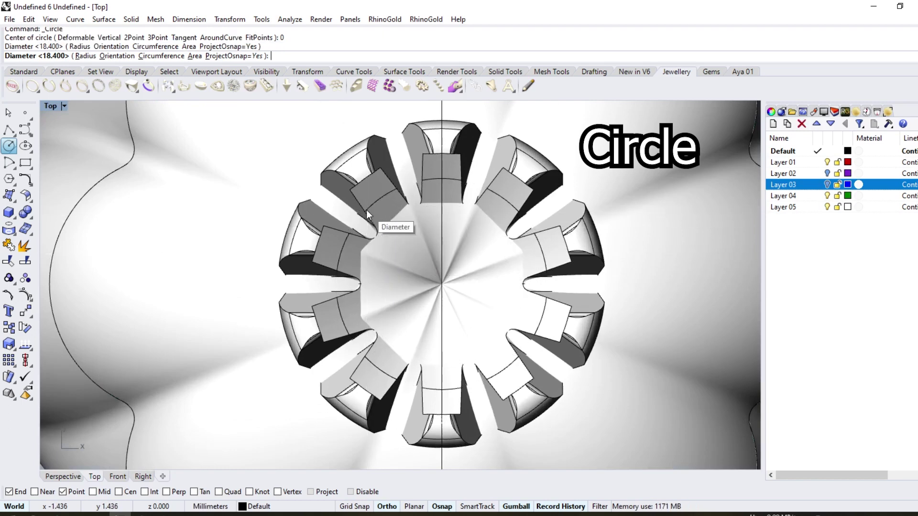
key("ctrl+alt+w")
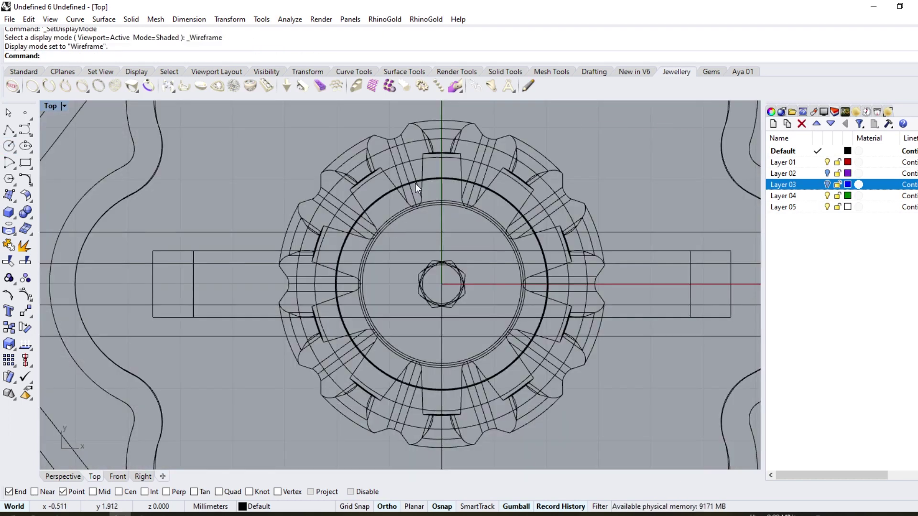
key("ctrl+alt+s")
scroll(405, 229, "down", 3)
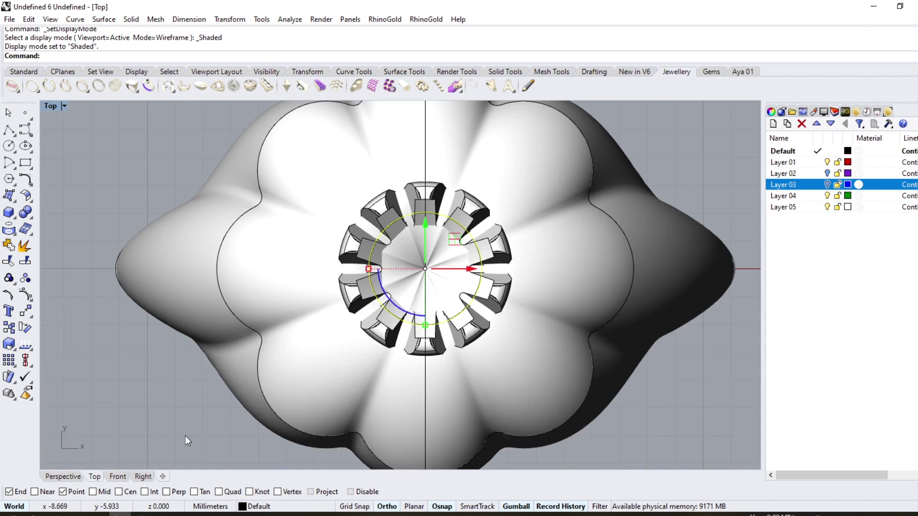
Extract the flower top surface, keeping the original, and delete the surface covering the setting.
left_click(61, 478)
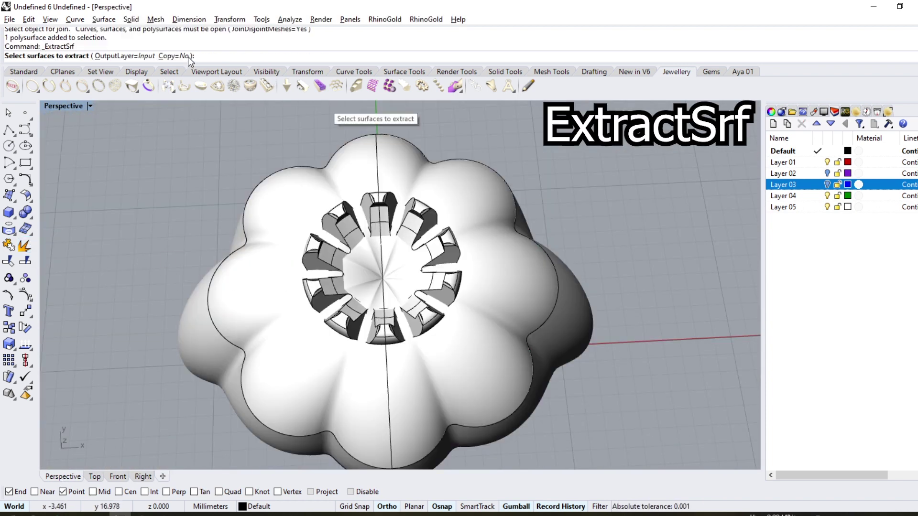
left_click(187, 56)
left_click(475, 224)
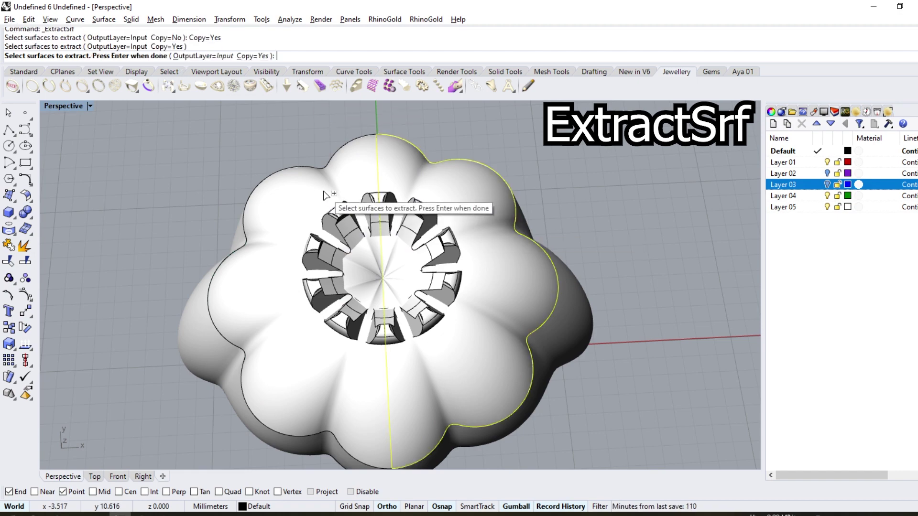
key("Return")
right_click_drag(431, 299, 448, 228)
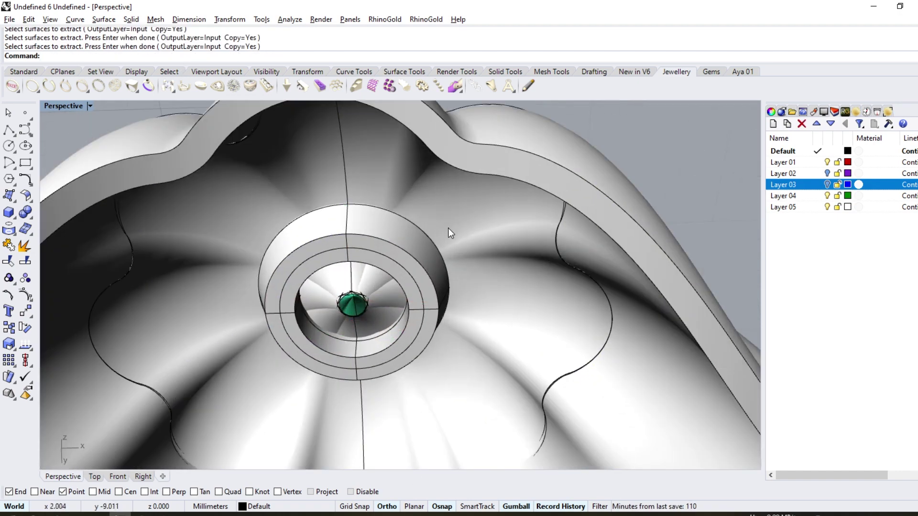
left_click(466, 219)
key("Delete")
right_click_drag(450, 317, 477, 447)
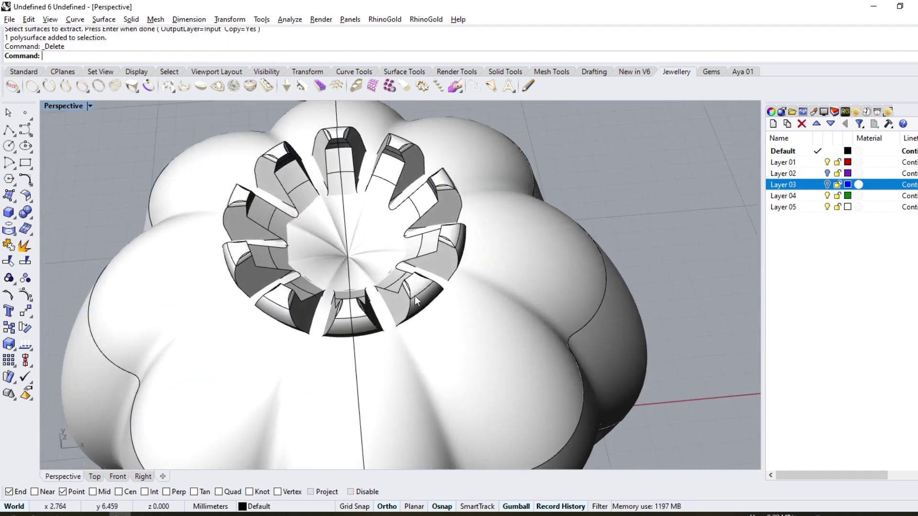
scroll(401, 233, "down", 5)
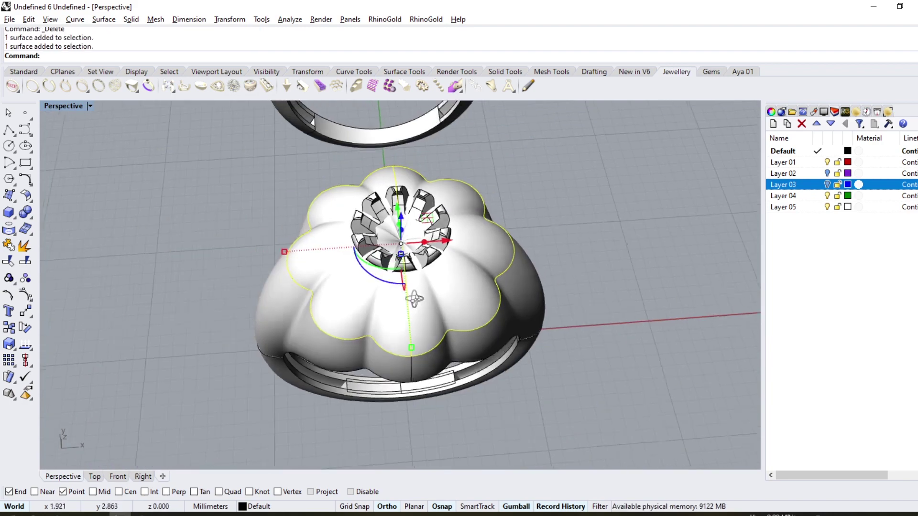
right_click_drag(400, 233, 406, 215)
scroll(423, 404, "down", 3)
key("Escape")
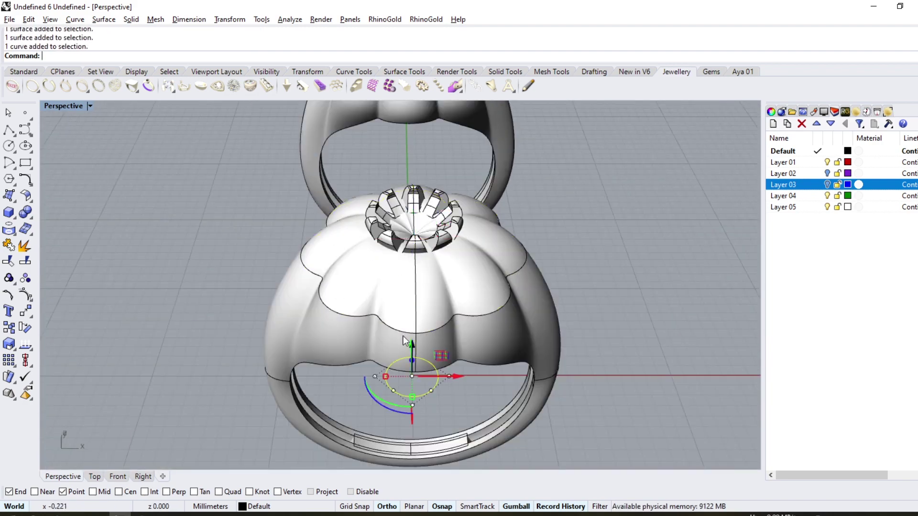
right_click_drag(402, 339, 400, 389)
Trim away the head area inside the circle from the Top view.
left_click(95, 476)
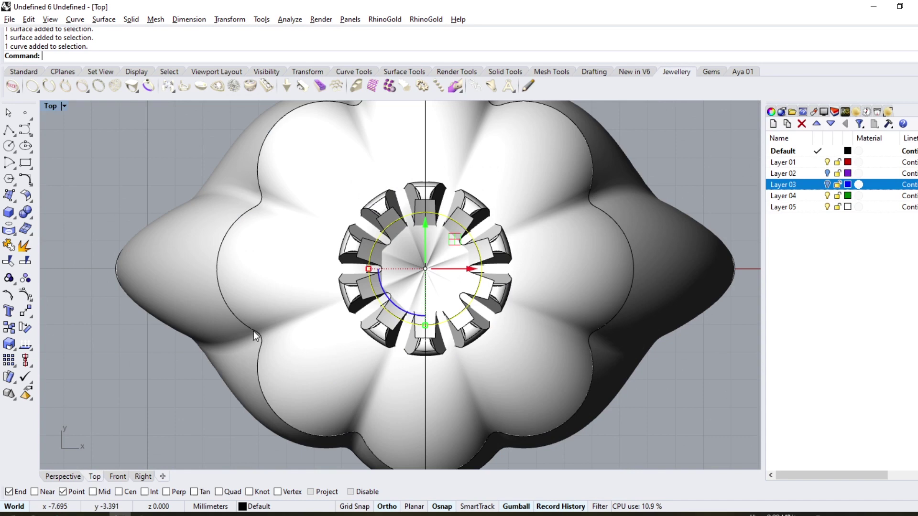
left_click(9, 261)
scroll(414, 278, "up", 3)
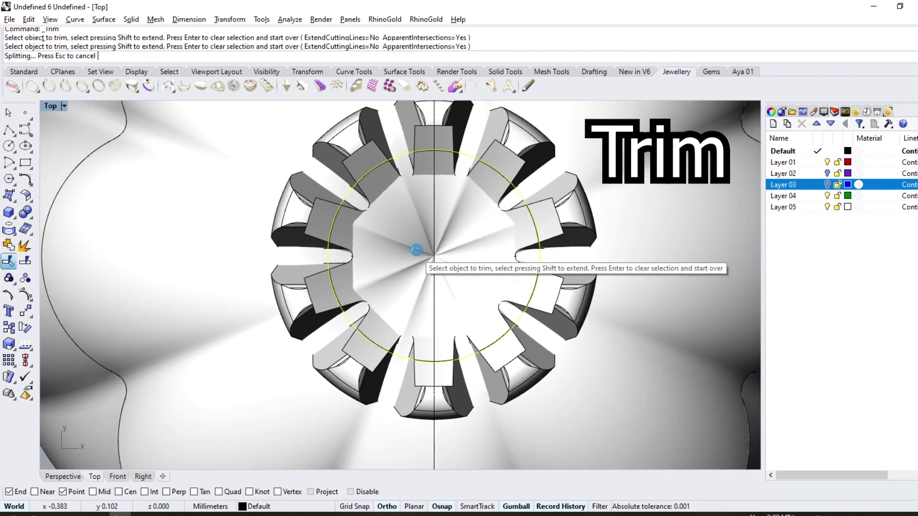
left_click(469, 244)
key("Return")
scroll(375, 254, "down", 5)
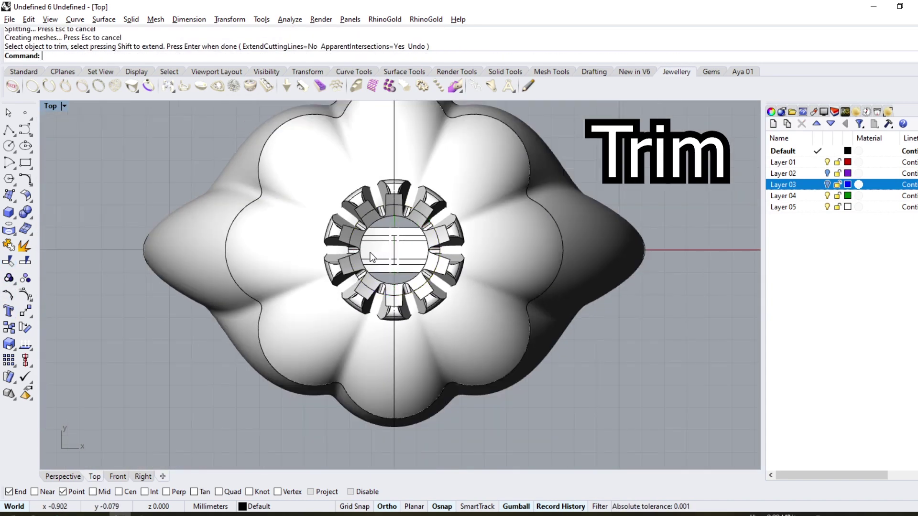
left_click(75, 476)
key("Return")
scroll(358, 294, "up", 3)
scroll(447, 264, "up", 3)
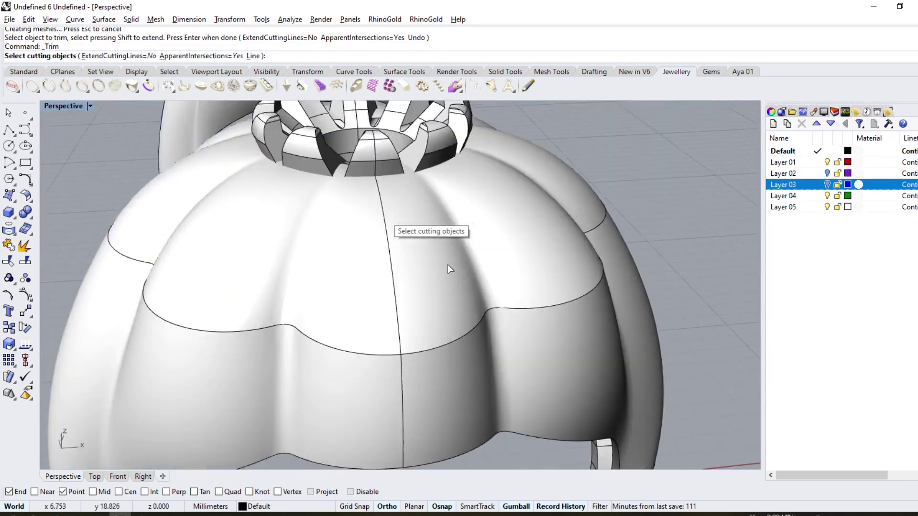
key("Escape")
Join the two head surfaces and offset them 1.5 mm into a solid shell.
left_click(447, 263)
left_click(328, 259, "shift")
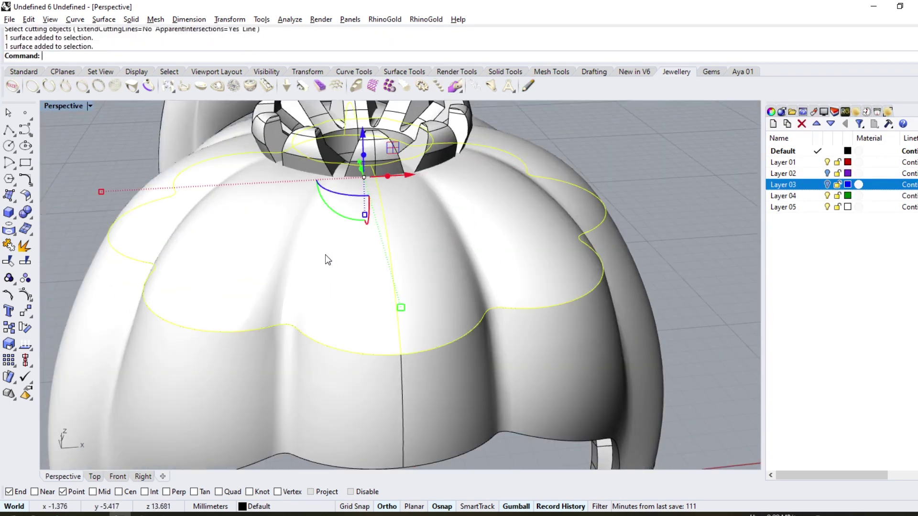
left_click(9, 246)
left_click(28, 198)
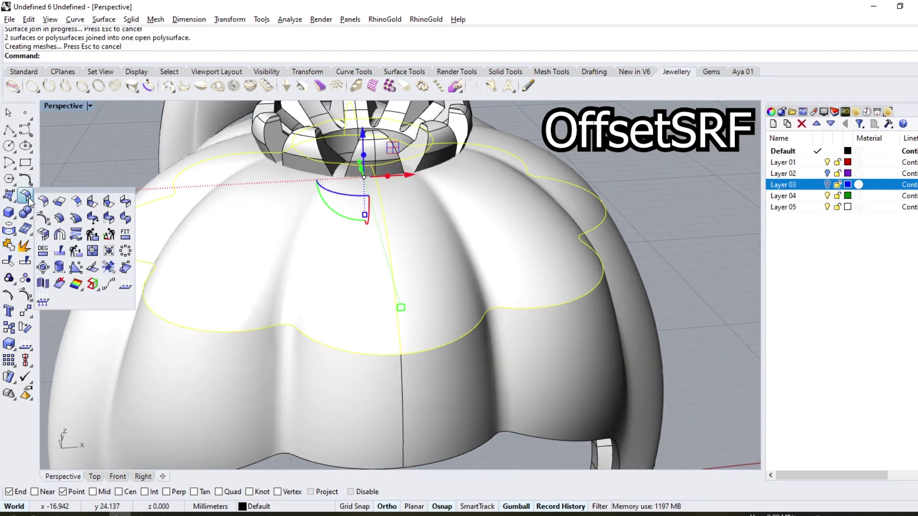
left_click(58, 219)
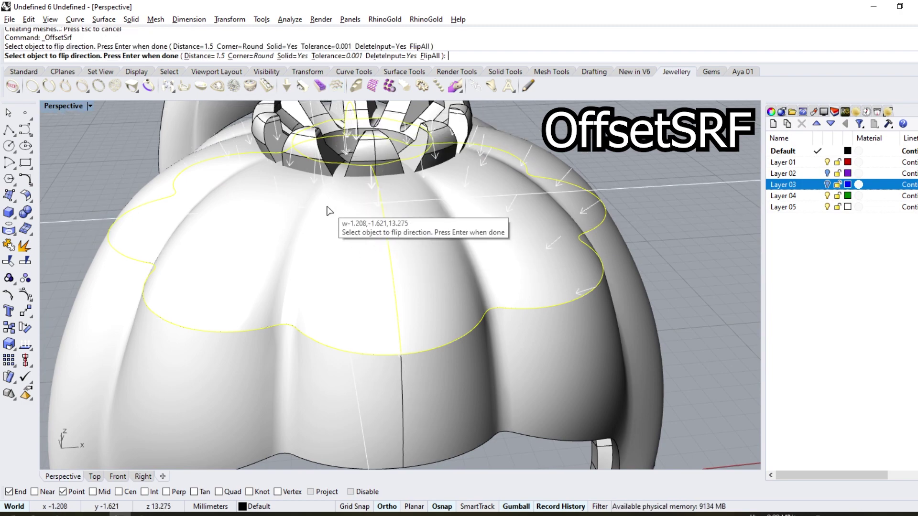
scroll(329, 211, "down", 2)
key("Return")
scroll(440, 224, "down", 3)
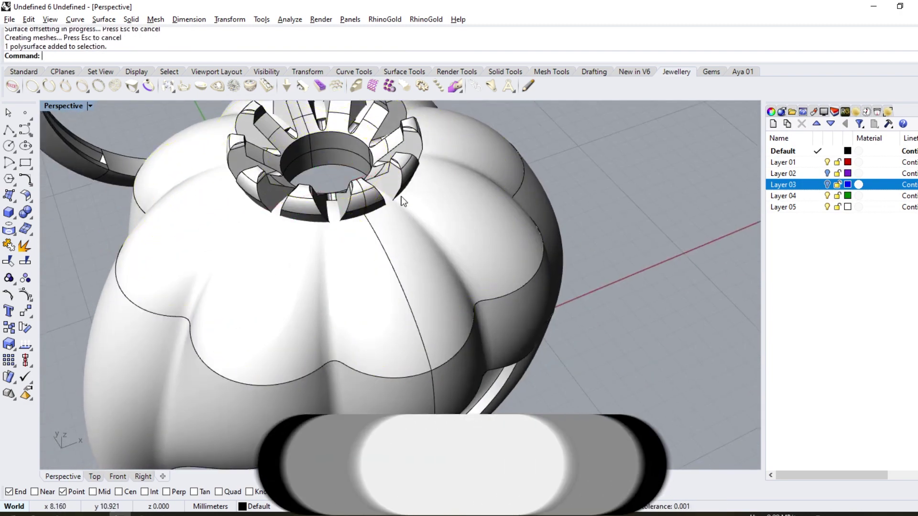
scroll(440, 224, "down", 3)
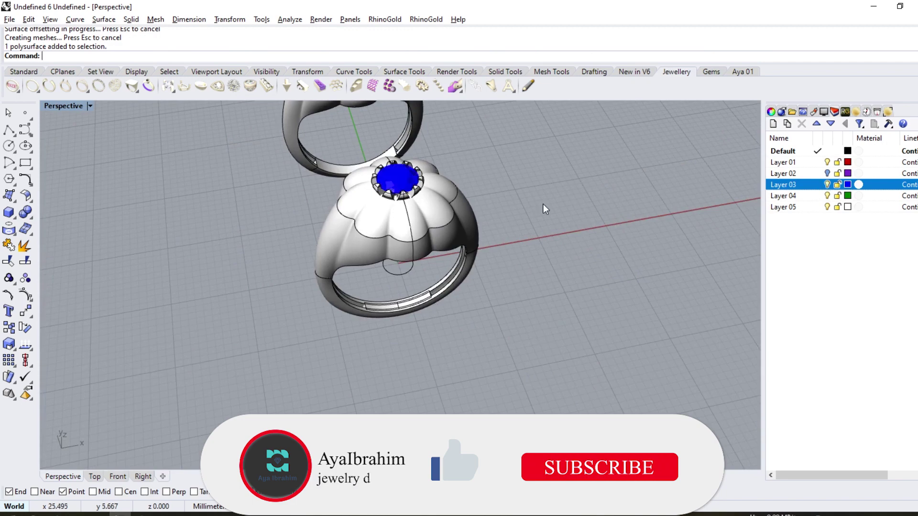
Run ShowEdges on the first ring's head, gem and circle to confirm no naked edges.
mouse_move(543, 209)
right_mouse_down()
mouse_move(442, 274)
mouse_move(503, 199)
right_mouse_up()
left_click_drag(503, 199, 3, 287)
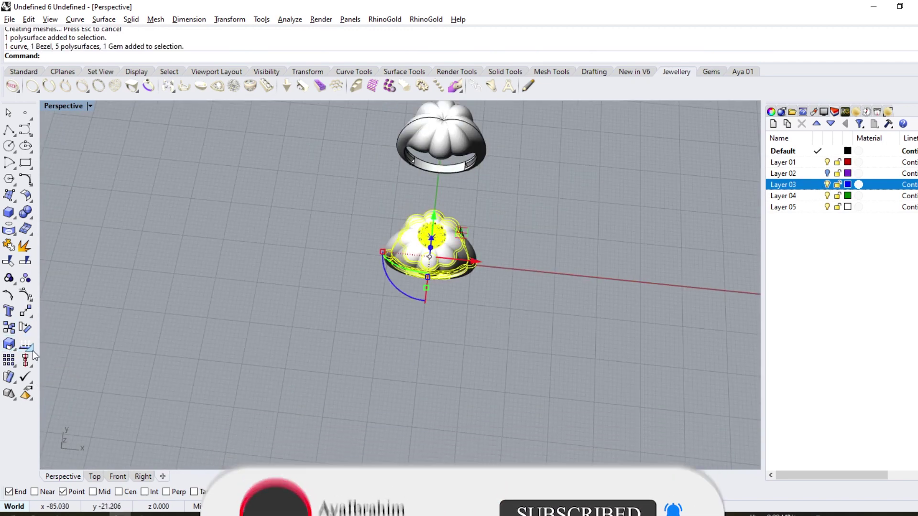
left_click(115, 87)
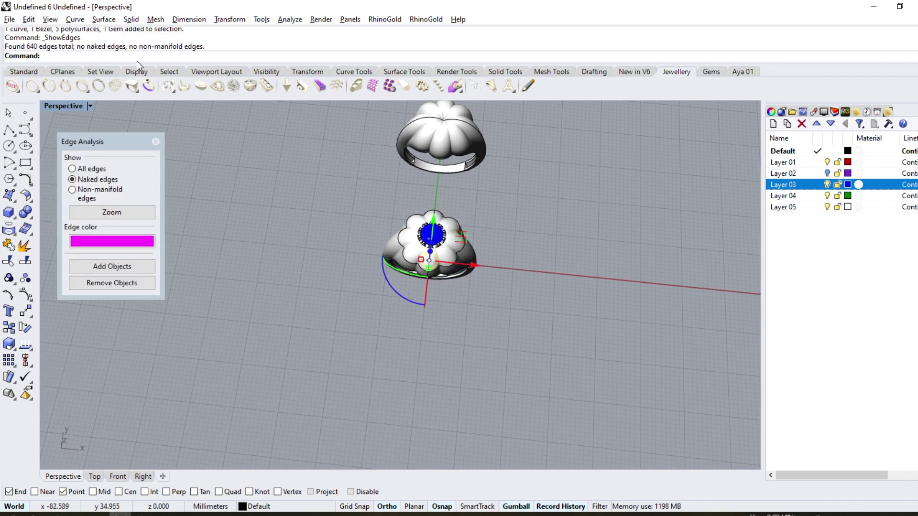
left_click(155, 141)
Drag the circle with the gumball onto the second ring's head.
scroll(423, 373, "up", 5)
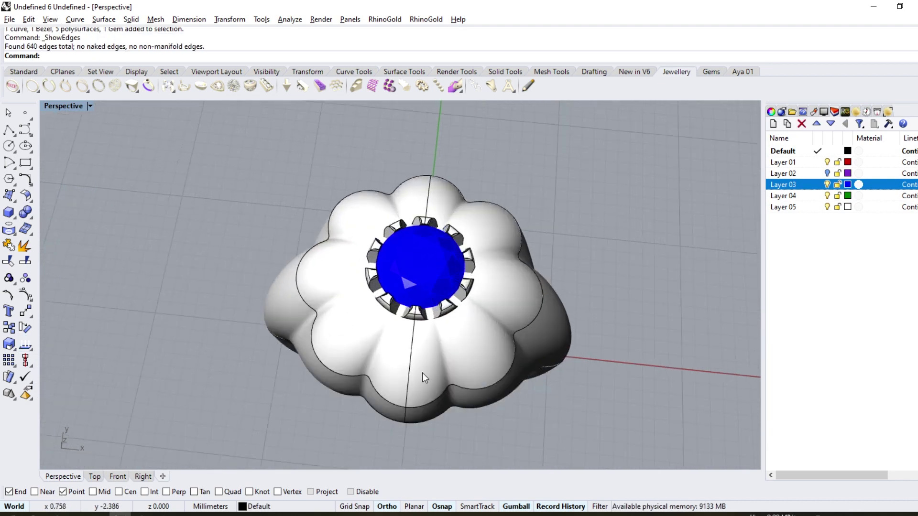
mouse_move(422, 373)
right_mouse_down()
mouse_move(411, 133)
mouse_move(437, 143)
right_mouse_up()
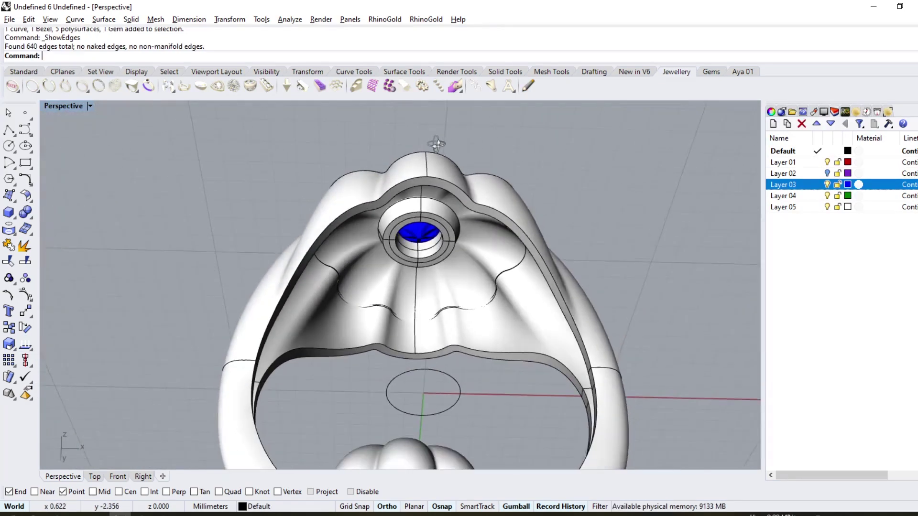
left_click(442, 378)
mouse_move(443, 374)
right_mouse_down()
mouse_move(410, 357)
mouse_move(336, 365)
mouse_move(265, 277)
right_mouse_up()
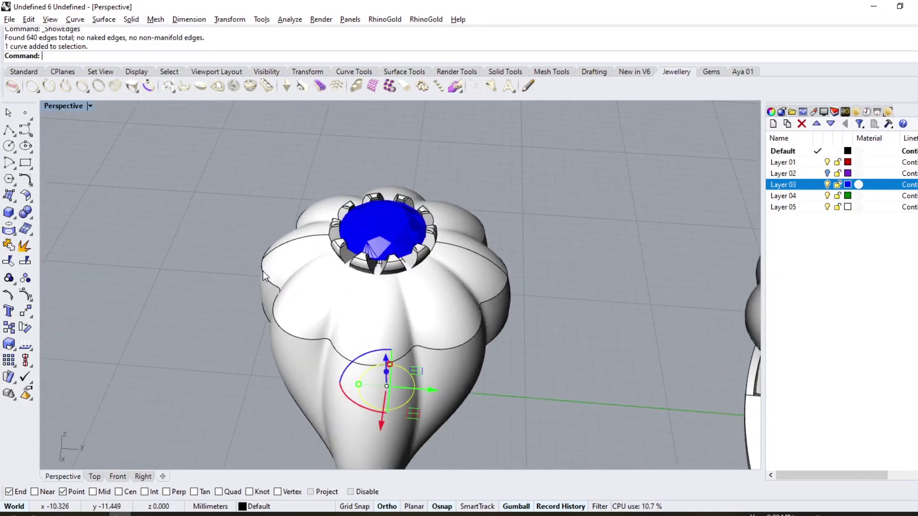
scroll(328, 289, "down", 3)
left_click_drag(376, 344, 655, 351)
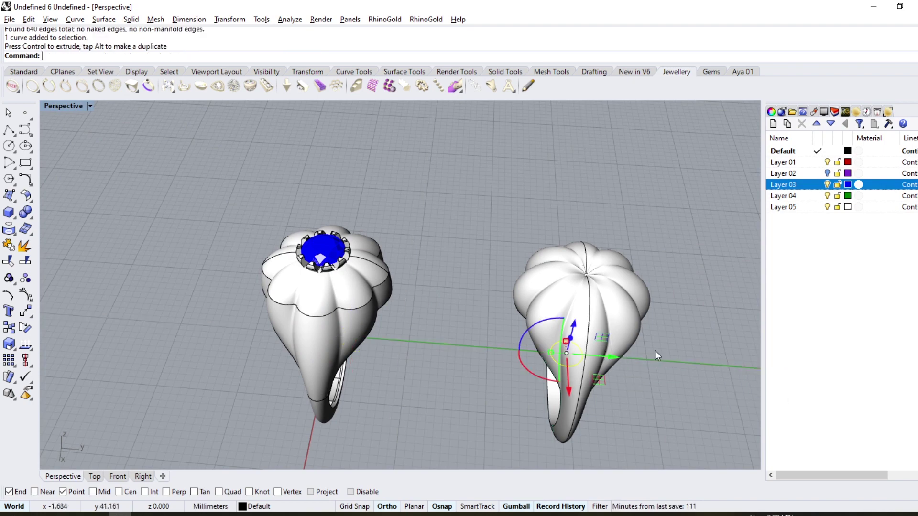
mouse_move(655, 351)
right_mouse_down()
mouse_move(418, 215)
mouse_move(381, 258)
right_mouse_up()
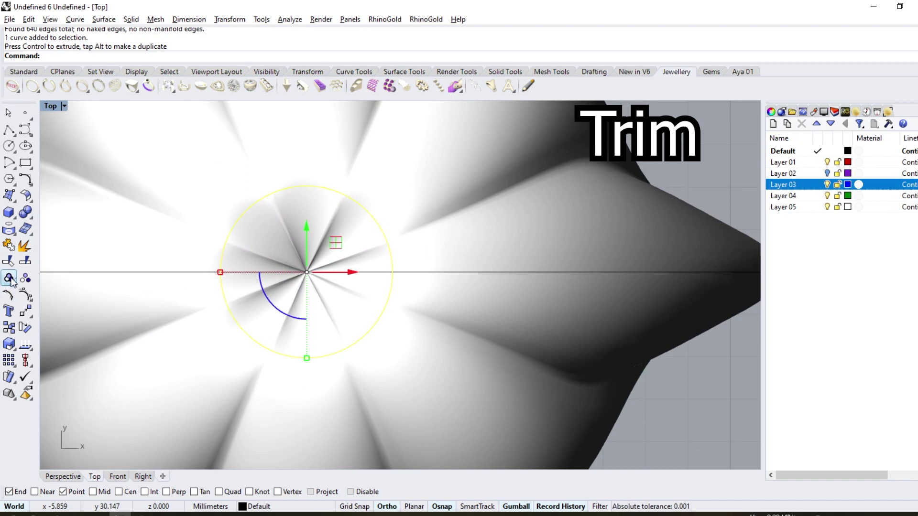
Trim the gem opening in the second ring's head, duplicate its borders, and draw a perpendicular line across.
left_click(9, 261)
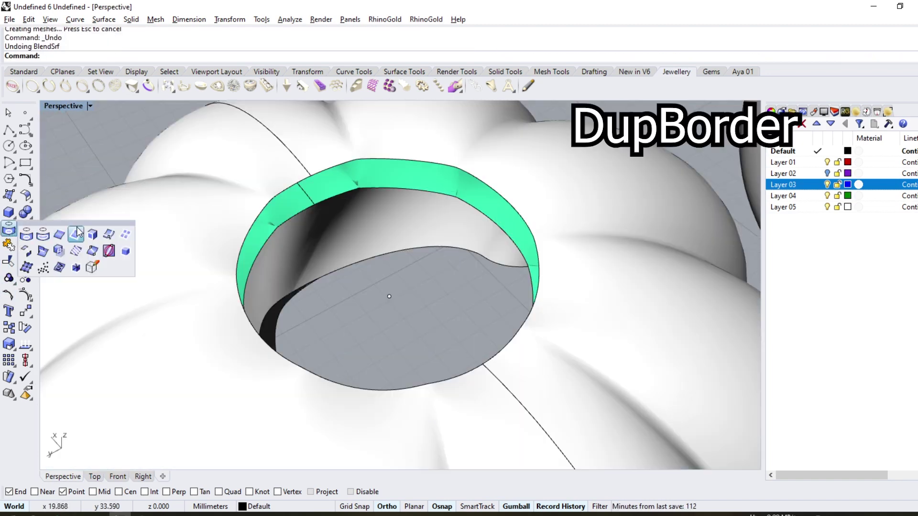
left_click(81, 234)
key("Return")
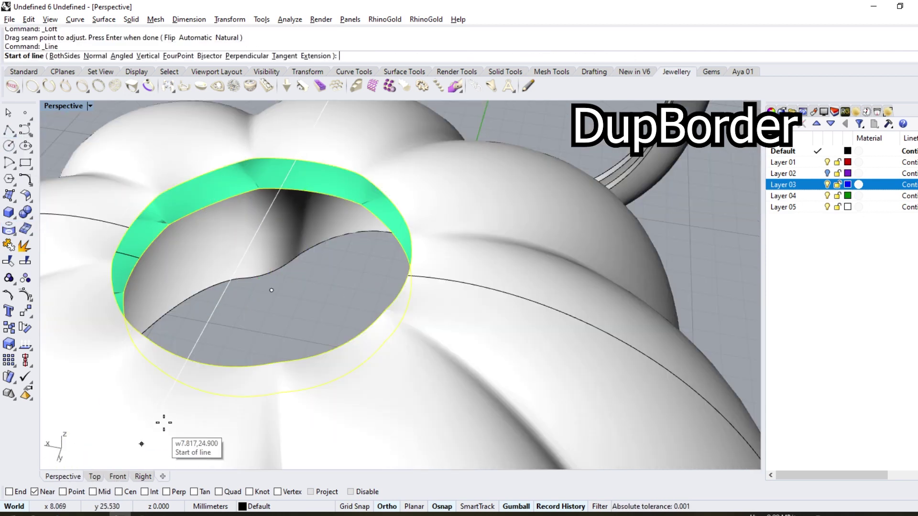
left_click(172, 494)
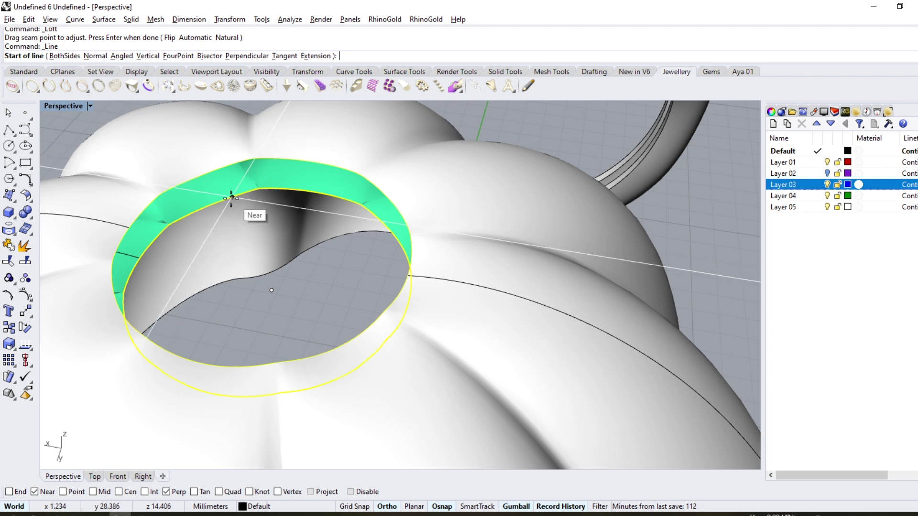
left_click(231, 197)
left_click(221, 171)
Sweep2 an inner wall along the border rails and join it to the ring body.
left_click(104, 19)
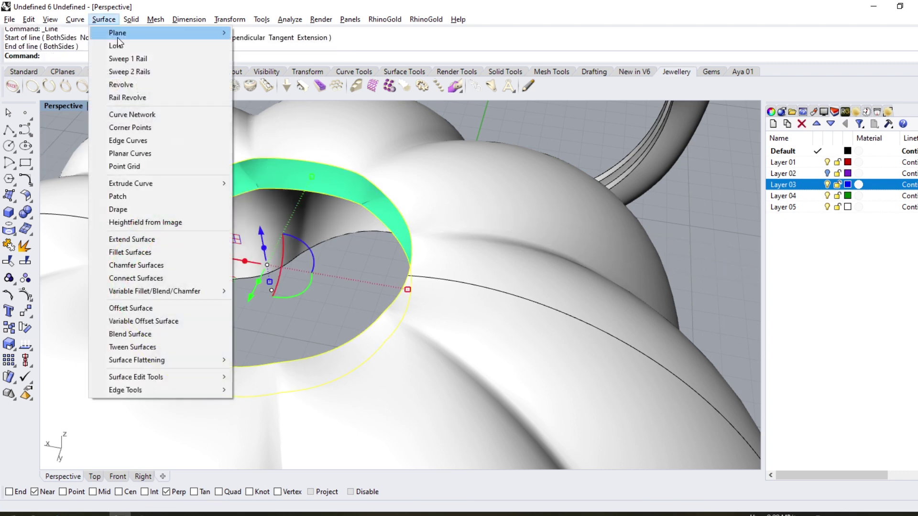
left_click(127, 74)
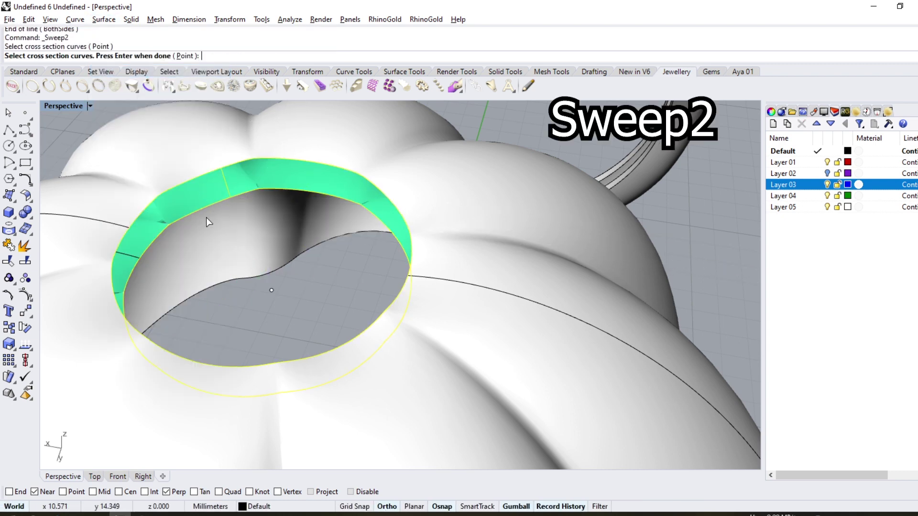
key("Return")
key("Return")
right_click_drag(159, 211, 434, 183)
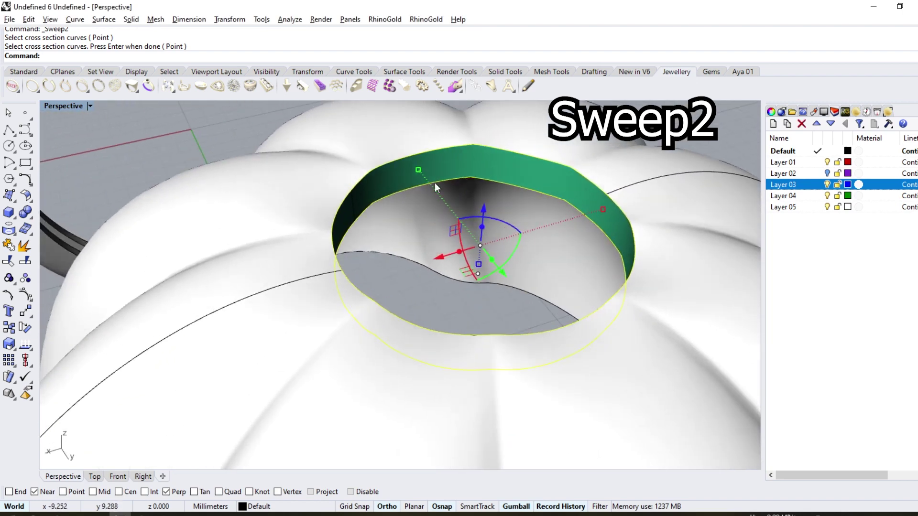
left_click(9, 245)
Check the second ring with ShowEdges, then select the blue stone and ring body.
scroll(370, 199, "down", 5)
right_click_drag(390, 257, 268, 313)
left_click(267, 313)
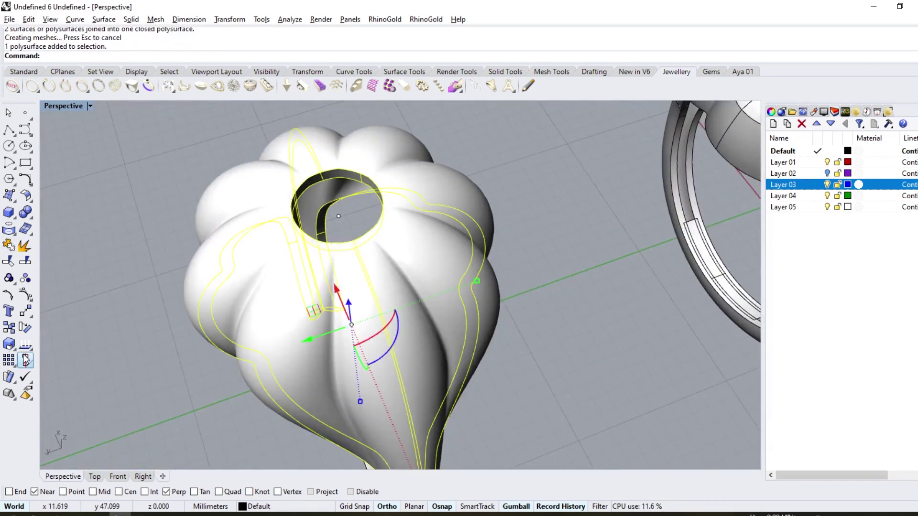
left_click(9, 344)
left_click(36, 356)
left_click(158, 144)
scroll(334, 239, "down", 5)
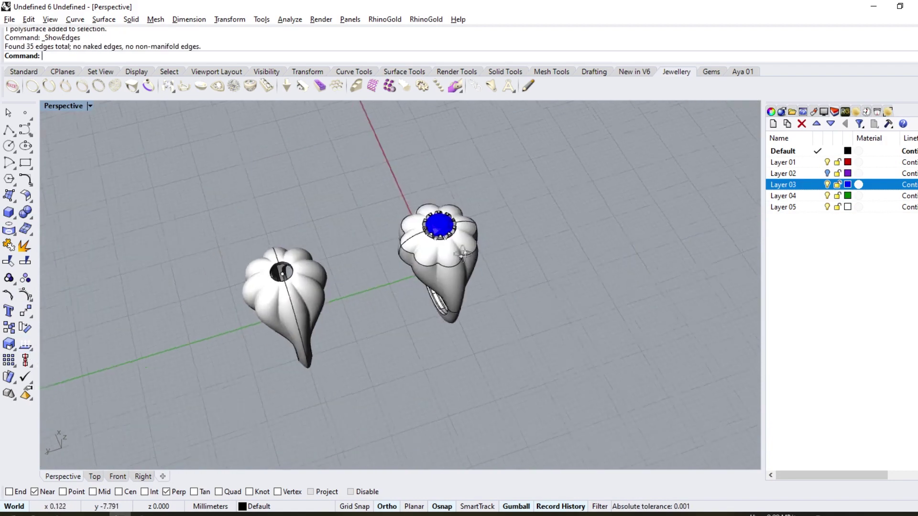
scroll(440, 192, "up", 5)
left_click(440, 164)
left_click(414, 262, "shift")
scroll(414, 262, "down", 5)
Delete the leftover small curve near the rings.
key("Escape")
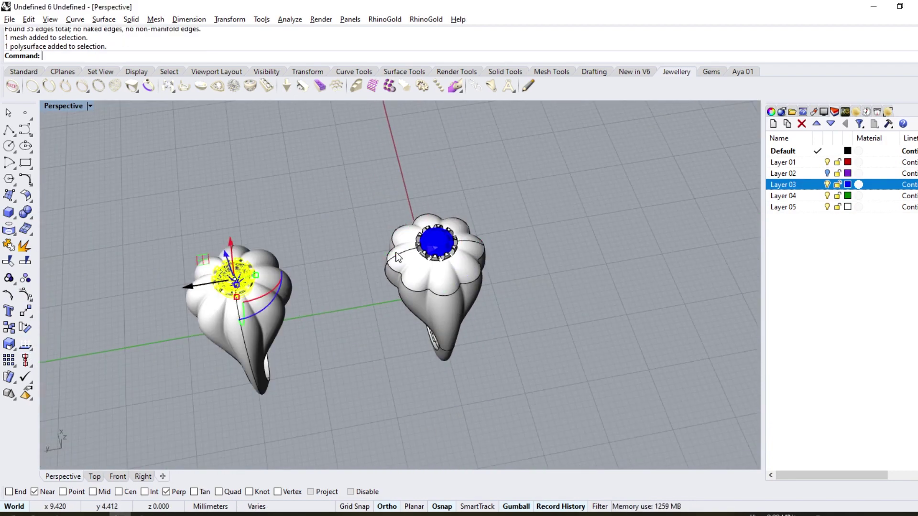
right_click_drag(397, 256, 334, 334)
scroll(334, 335, "up", 5)
left_click(331, 438)
key("Delete")
scroll(473, 305, "down", 3)
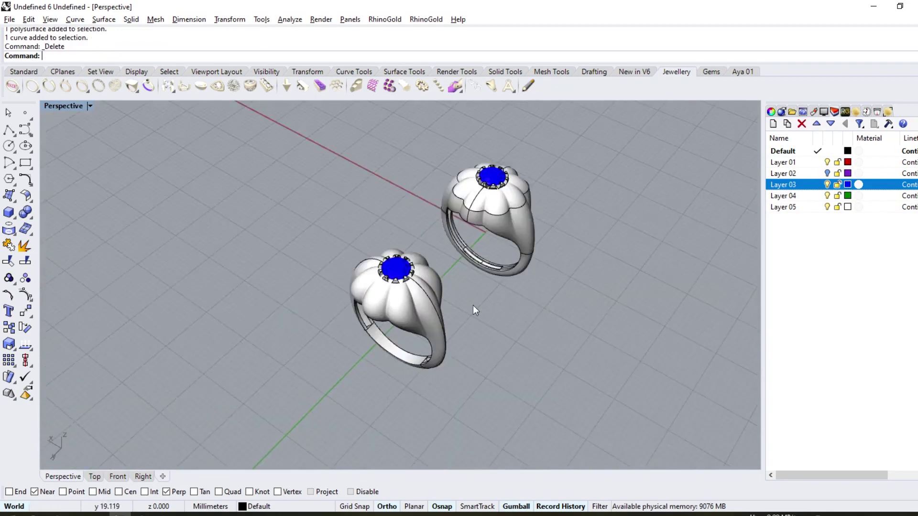
Show both rings from the front in Rendered display mode.
right_click_drag(473, 305, 561, 280)
key("ctrl+alt+r")
mouse_move(420, 321)
right_mouse_down()
mouse_move(431, 402)
mouse_move(420, 363)
mouse_move(559, 305)
mouse_move(703, 299)
mouse_move(750, 395)
mouse_move(550, 404)
mouse_move(414, 309)
mouse_move(387, 308)
mouse_move(411, 422)
mouse_move(586, 311)
mouse_move(90, 285)
mouse_move(378, 274)
right_mouse_up()
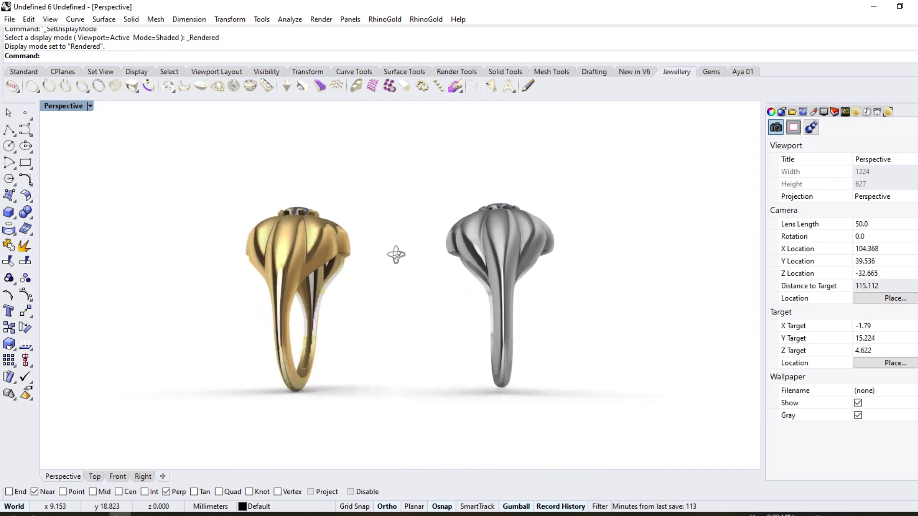